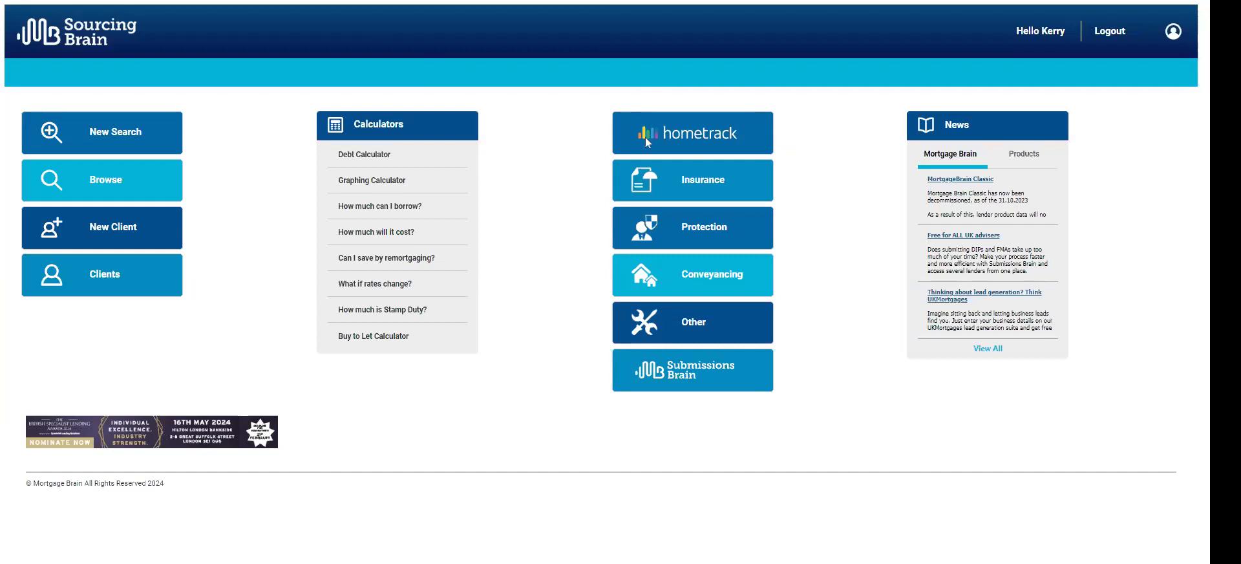
# - Look up the property's address by postcode in Hometrack and get its instant AVM valuation
pyautogui.click(648, 142)
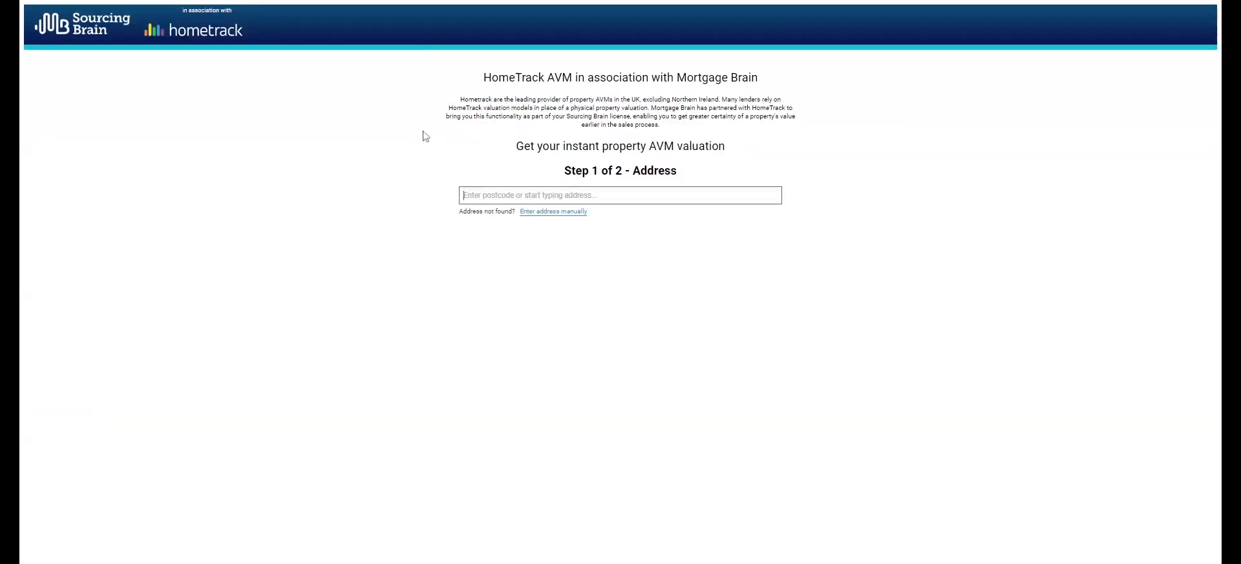
pyautogui.write('cr4')
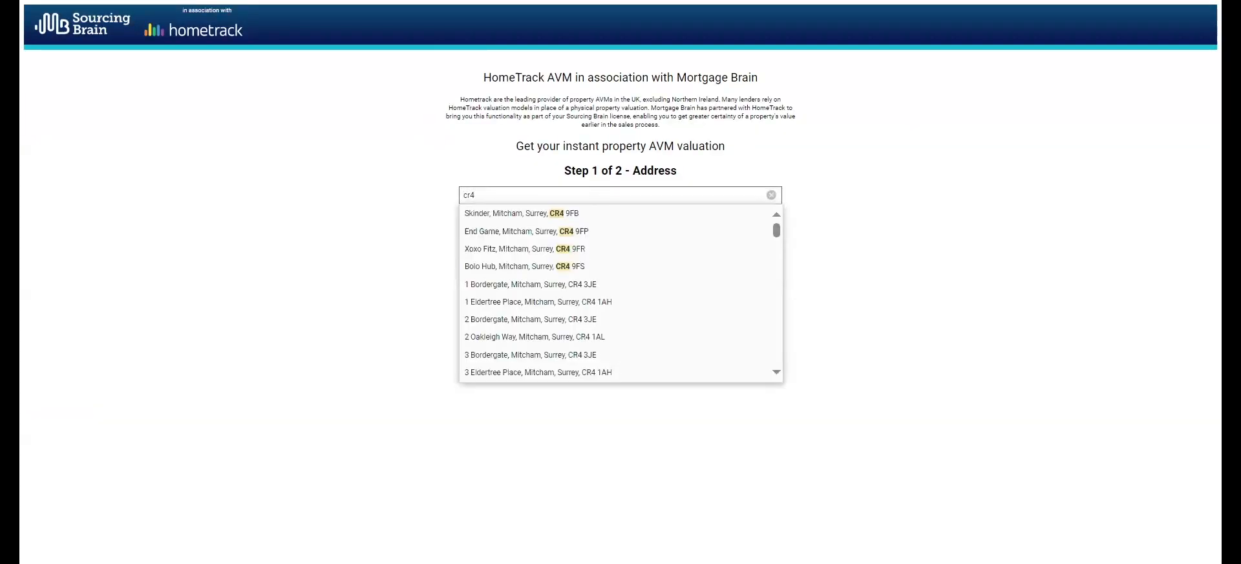
pyautogui.write(' 4jp')
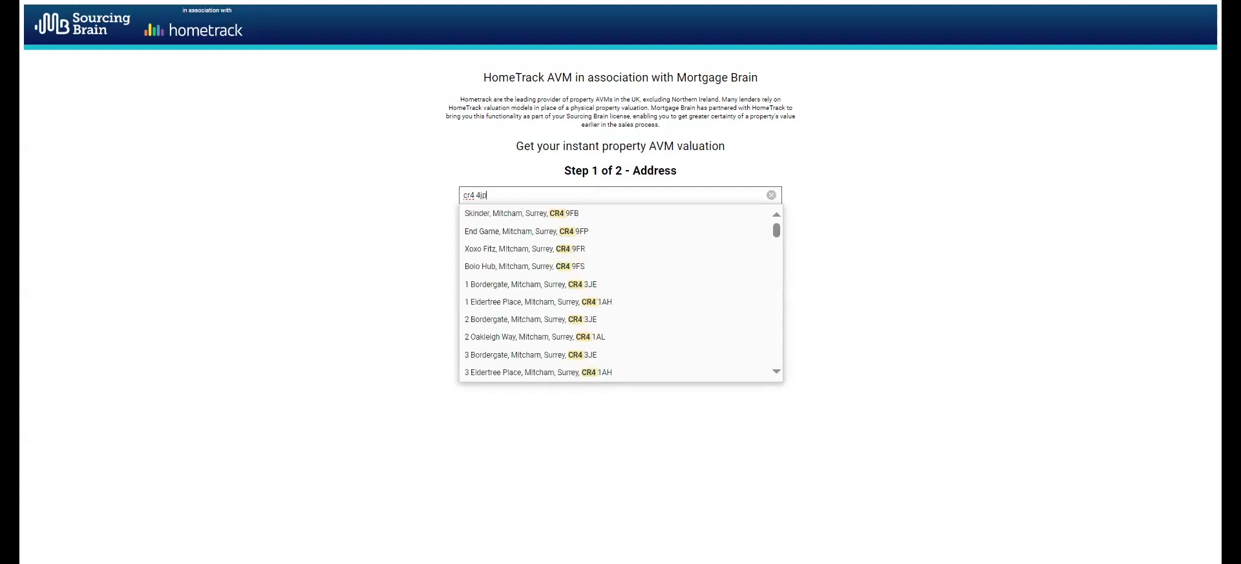
pyautogui.click(512, 231)
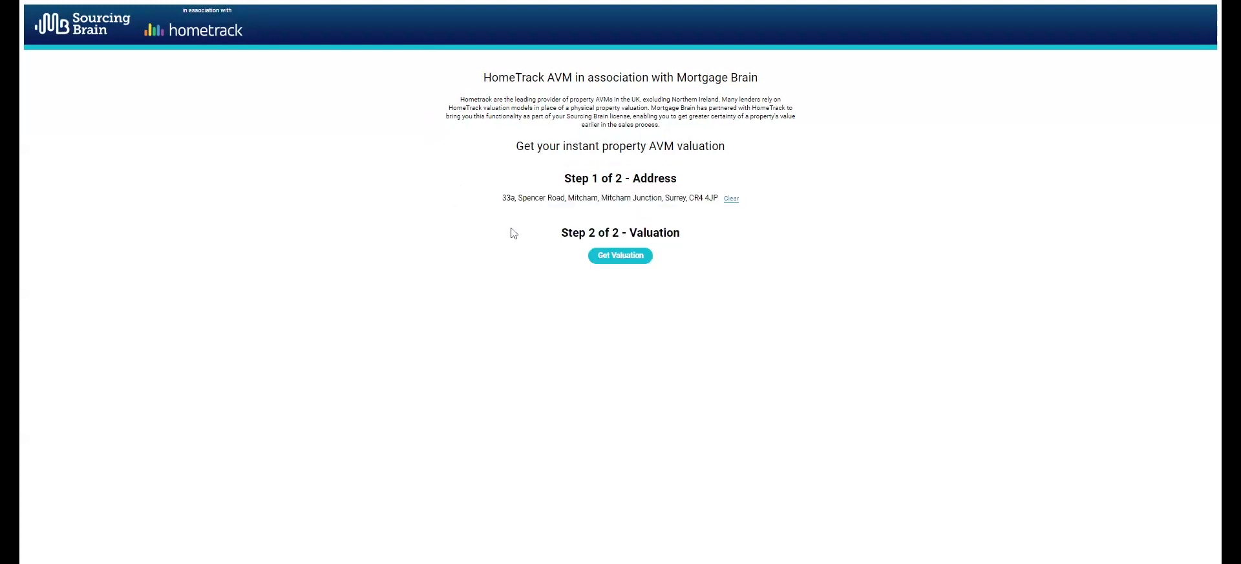
pyautogui.click(631, 256)
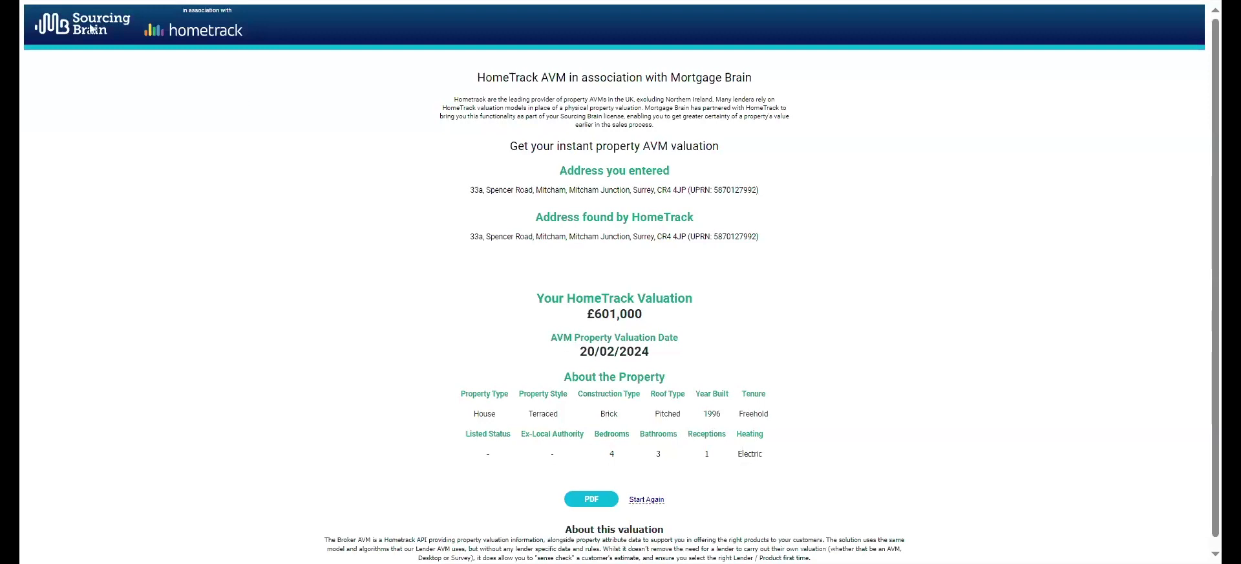
# - Return to the home page and browse mortgage products from all lenders for a residential home mover
pyautogui.click(118, 0)
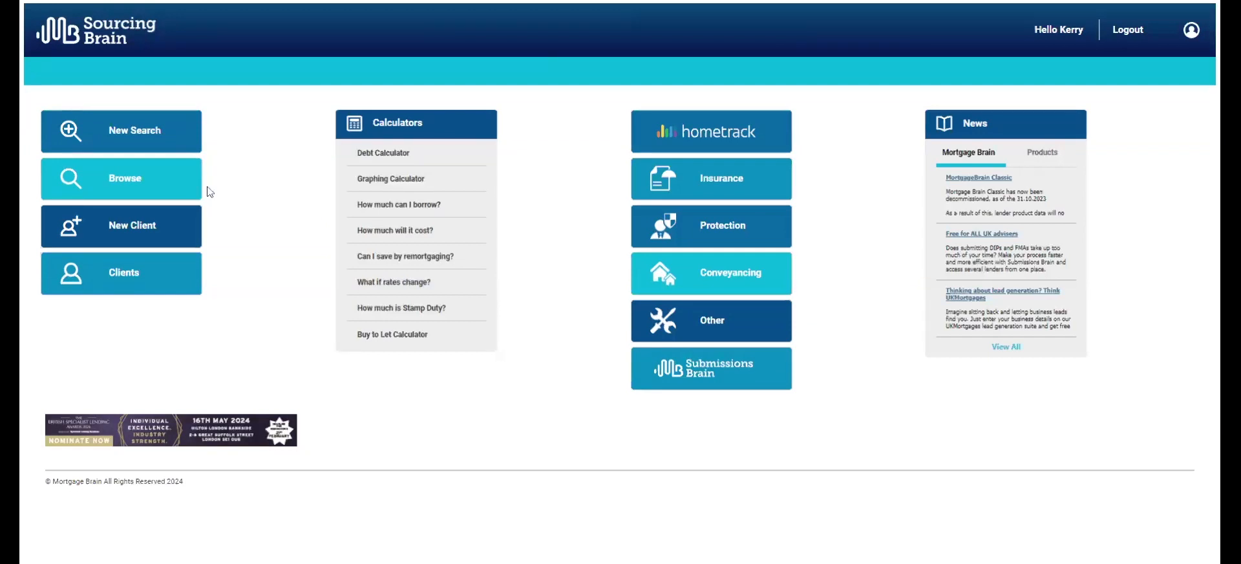
pyautogui.click(117, 188)
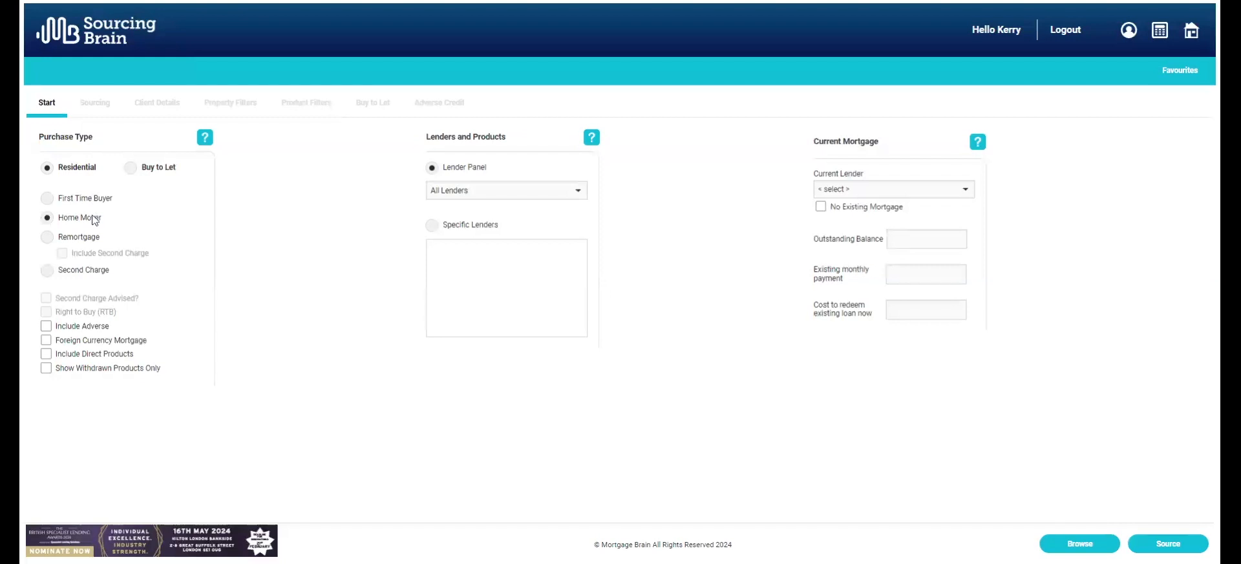
pyautogui.click(1090, 551)
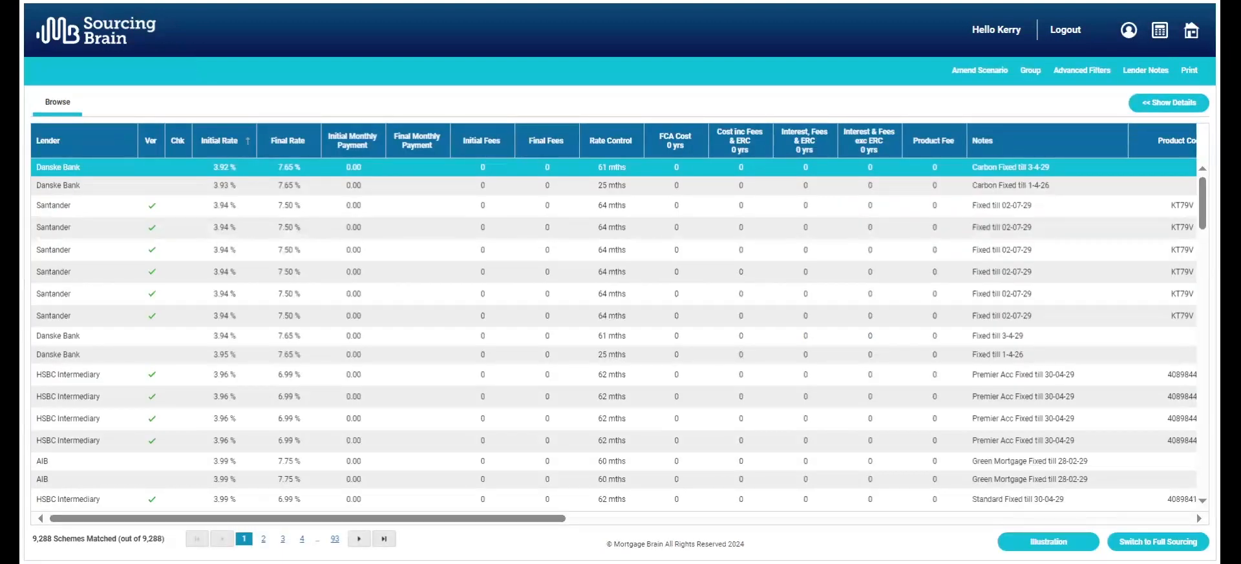
# - Filter the browsed products by a 300,000 property price, 75% LTV and 25-year term, with costs shown over 5 years
pyautogui.click(987, 73)
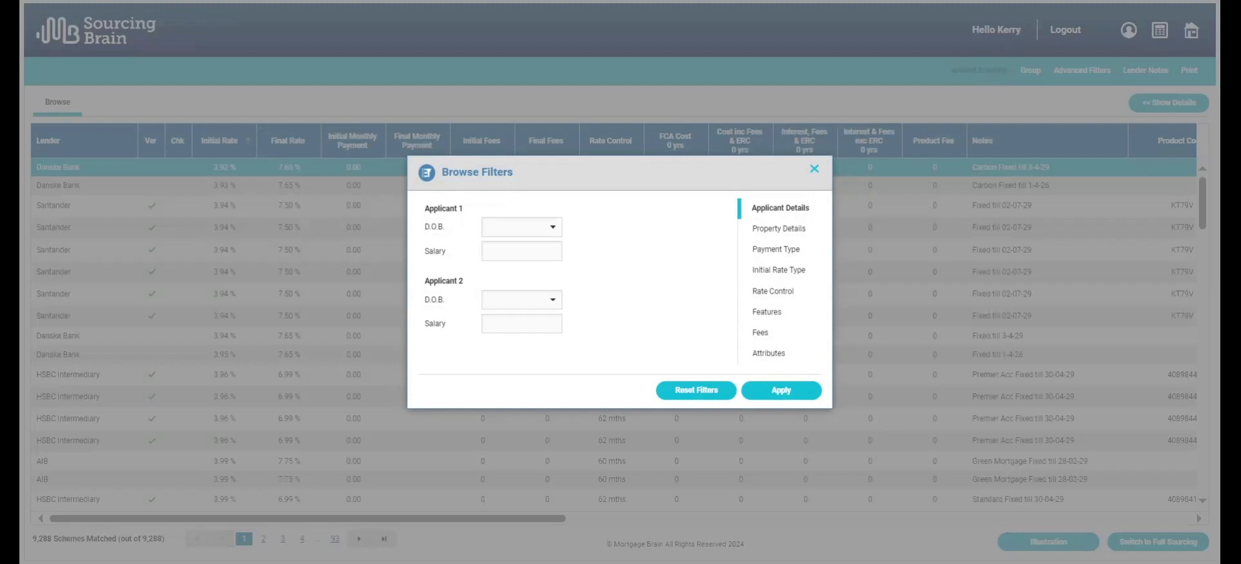
pyautogui.click(778, 231)
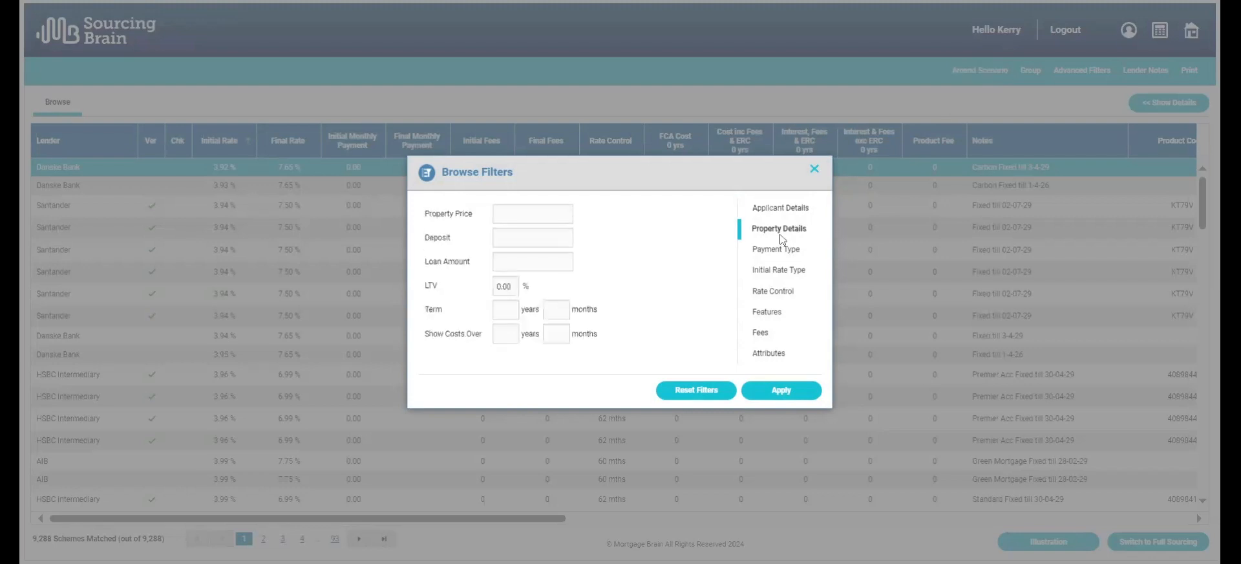
pyautogui.click(499, 214)
pyautogui.write('3000000')
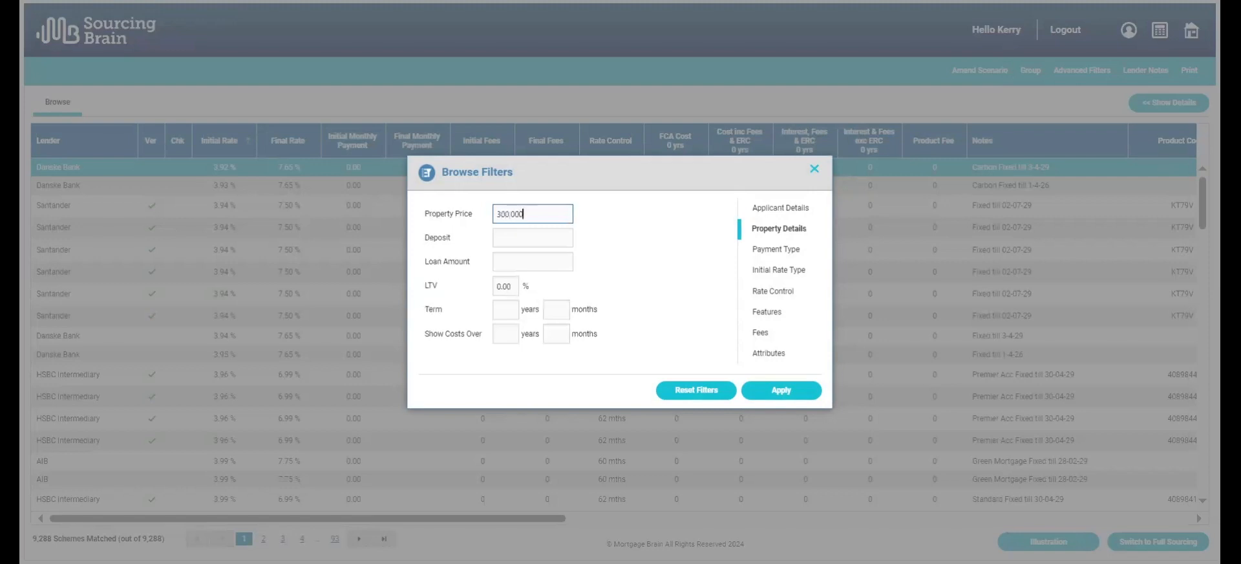
pyautogui.click(495, 288)
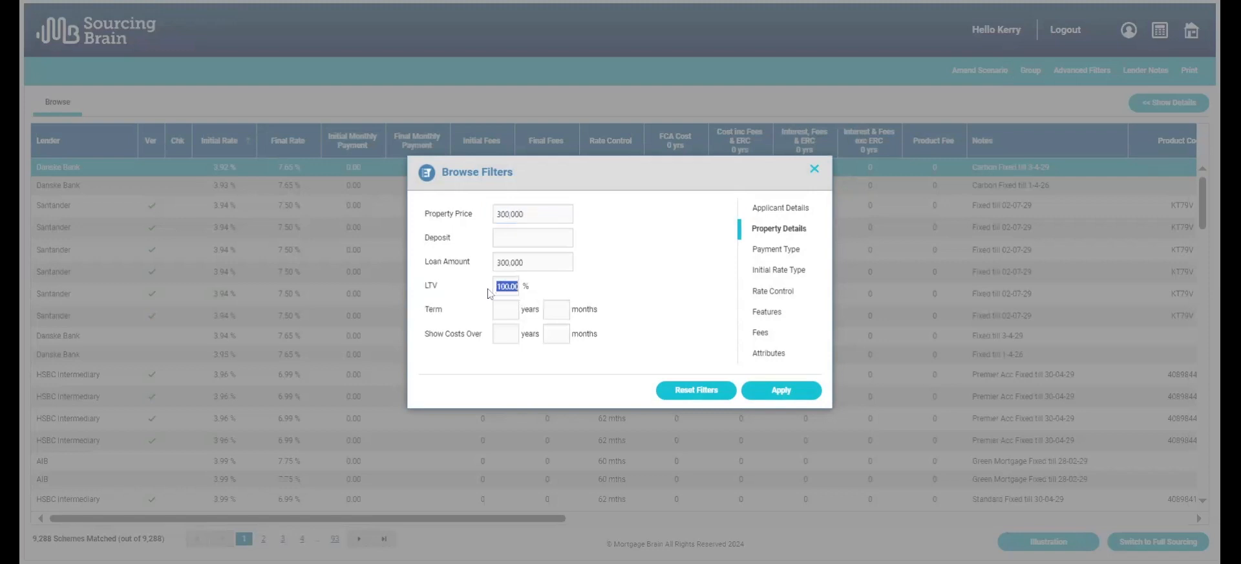
pyautogui.write('100')
pyautogui.write('75')
pyautogui.press('Tab')
pyautogui.write('25')
pyautogui.press('Tab')
pyautogui.write('5')
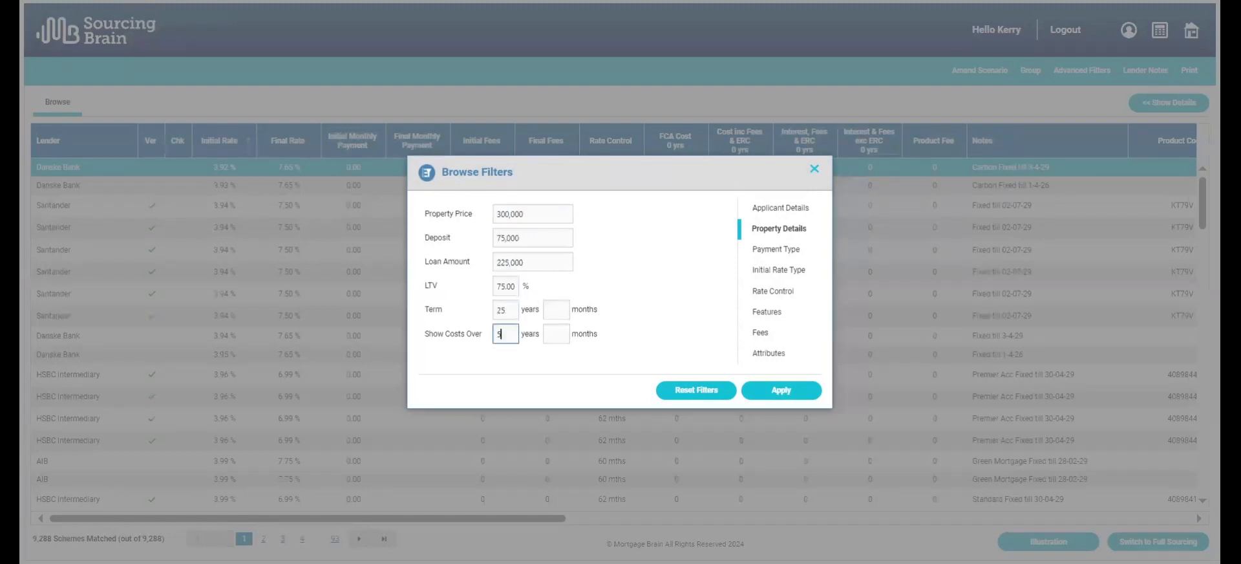
pyautogui.click(782, 399)
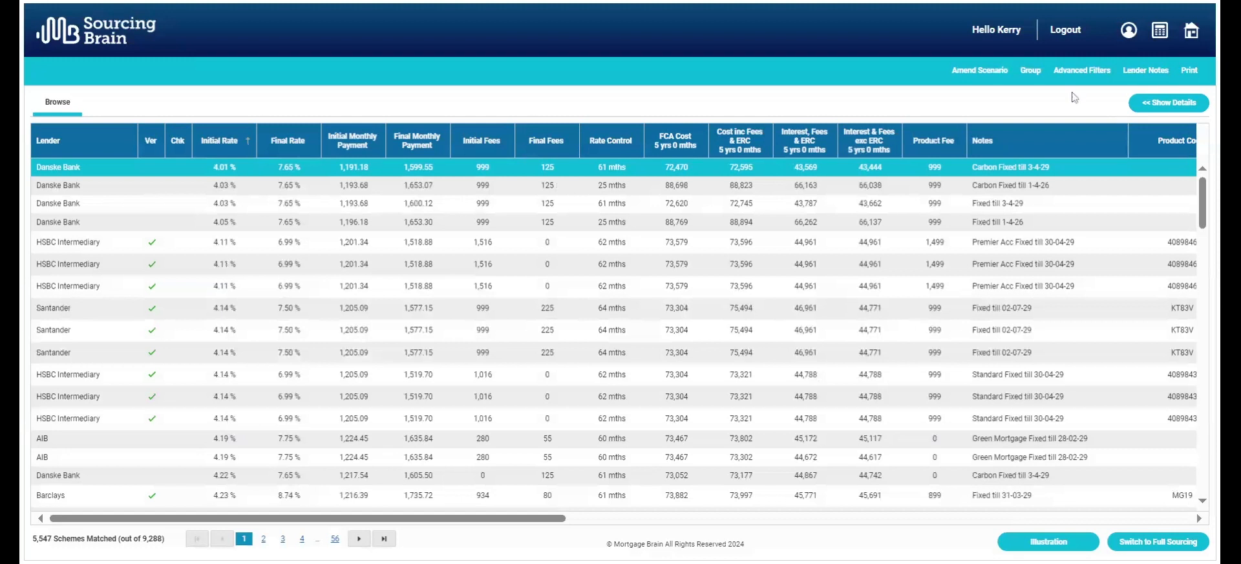
# - Group the product results by lender and expand the Coventry group to view its schemes
pyautogui.click(1031, 71)
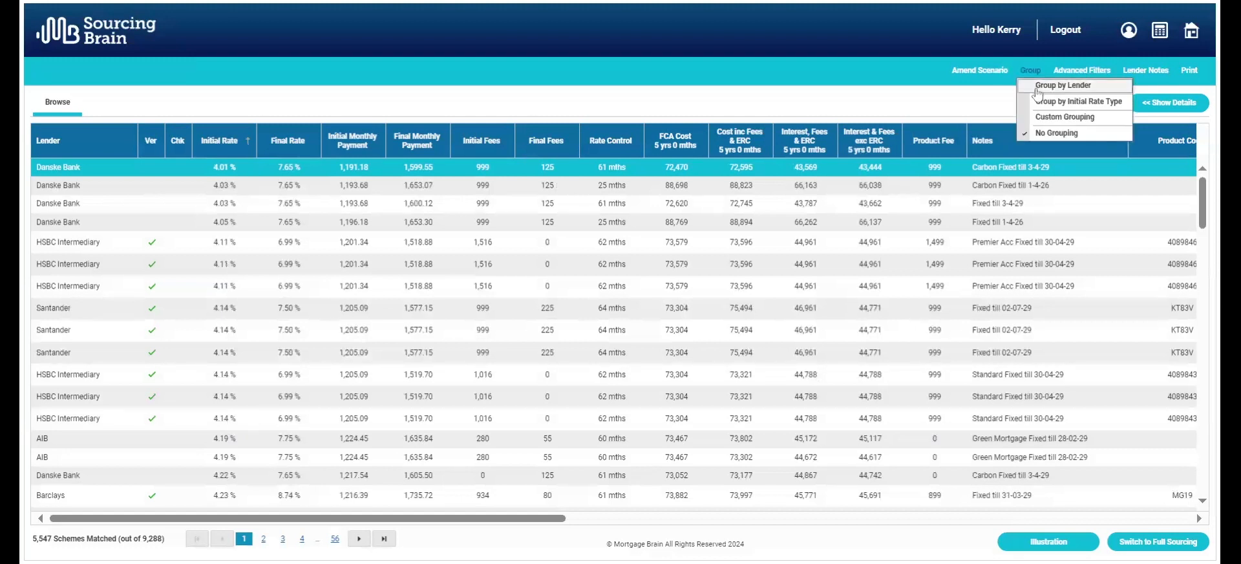
pyautogui.click(1038, 88)
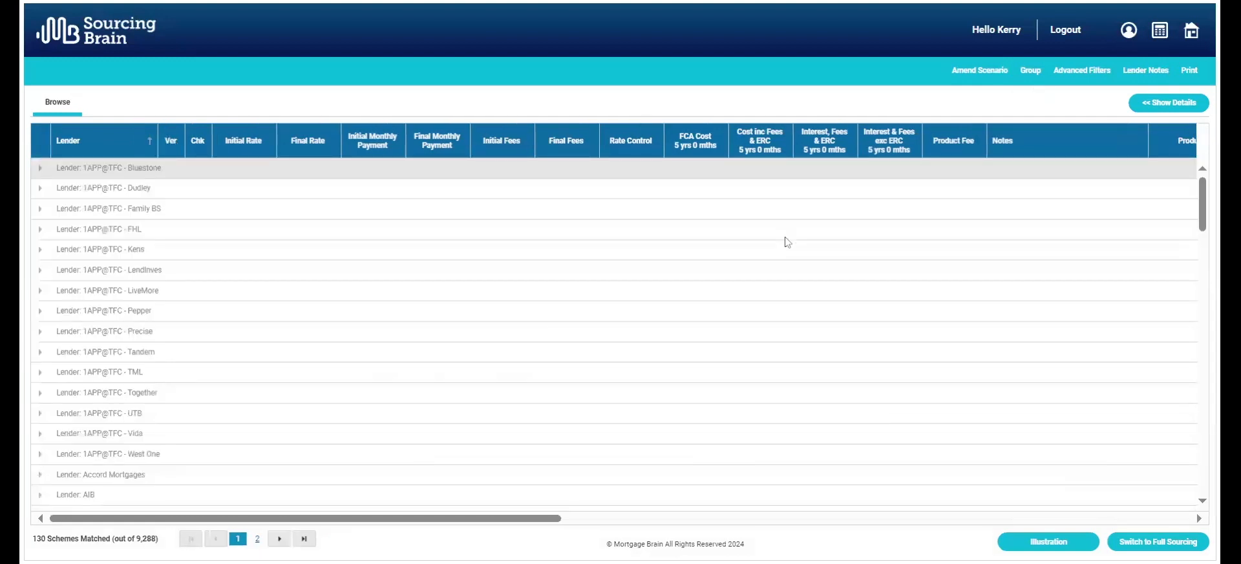
pyautogui.scroll(-2, 786, 241)
pyautogui.scroll(-5, 787, 242)
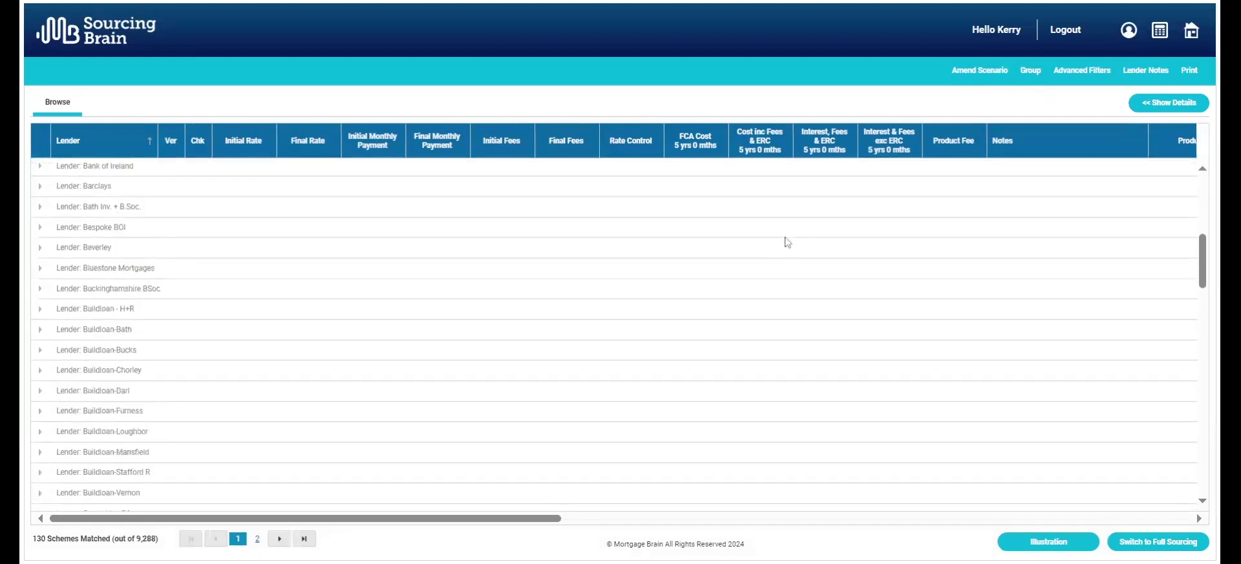
pyautogui.scroll(-3, 788, 241)
pyautogui.scroll(-5, 787, 242)
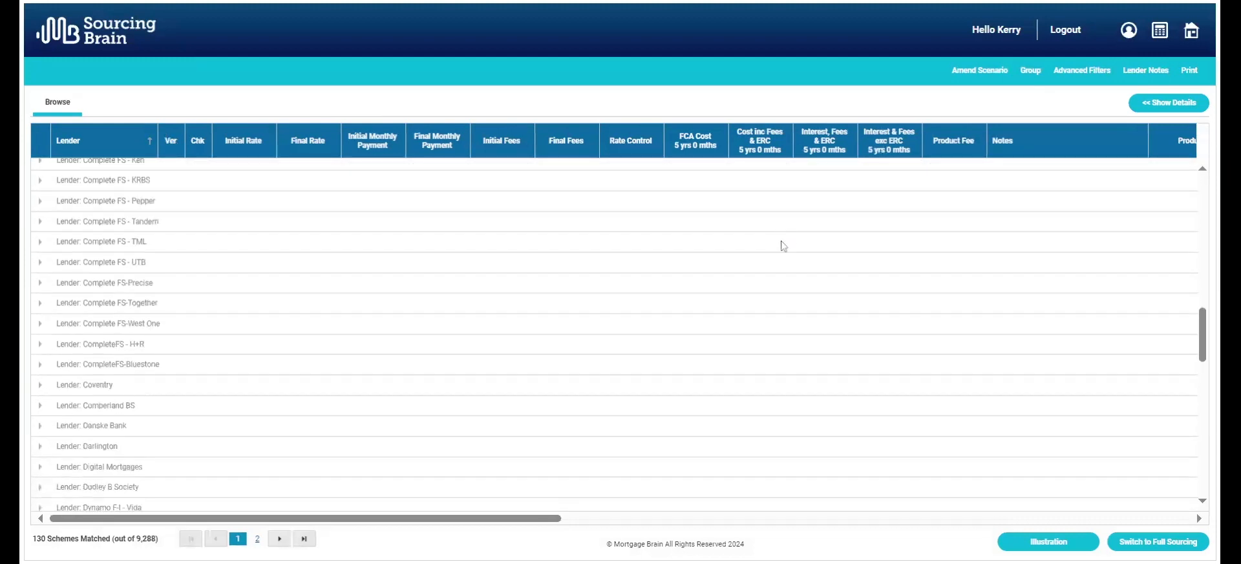
pyautogui.click(40, 385)
pyautogui.scroll(-3, 41, 393)
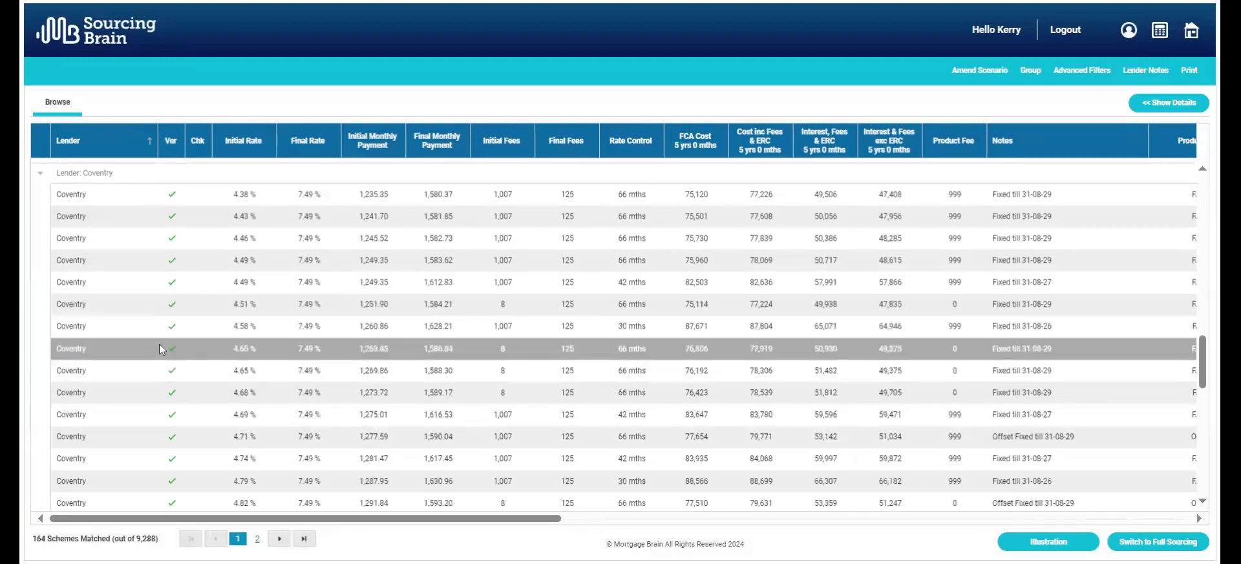
# - Remove the grouping and show the details of the Leeds B Society shared ownership product
pyautogui.click(1030, 70)
pyautogui.click(1041, 134)
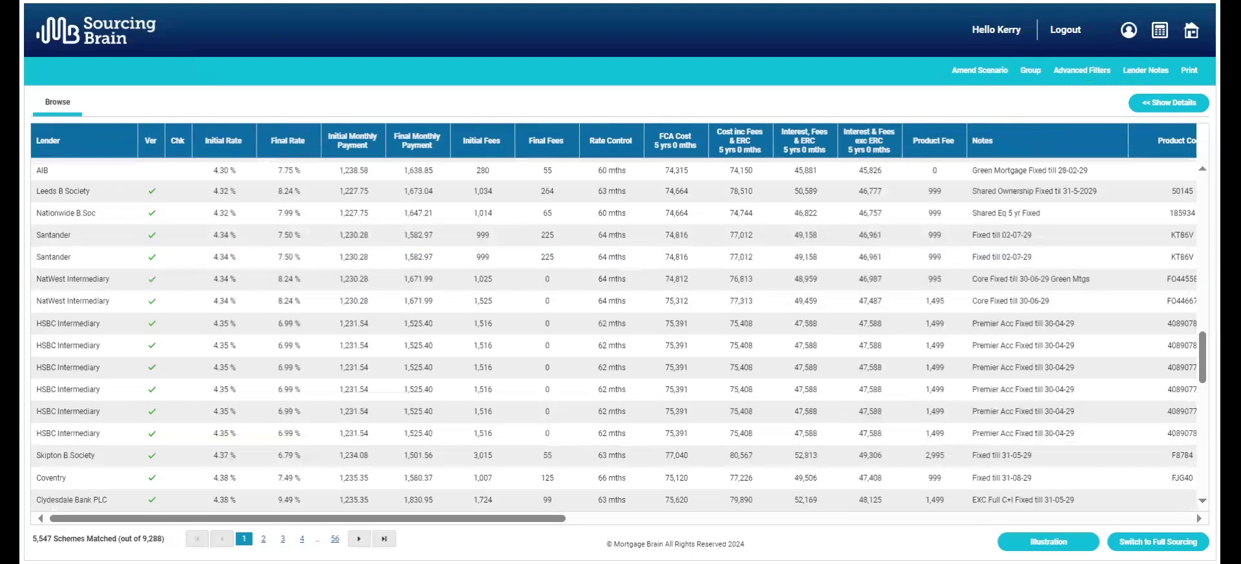
pyautogui.click(587, 196)
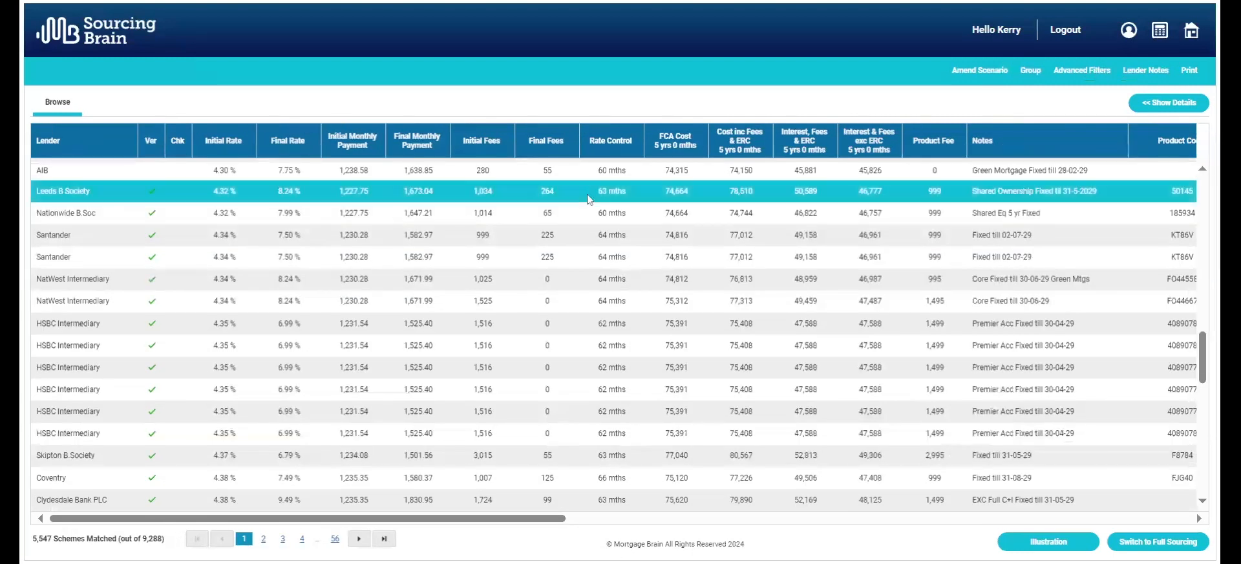
pyautogui.click(1166, 110)
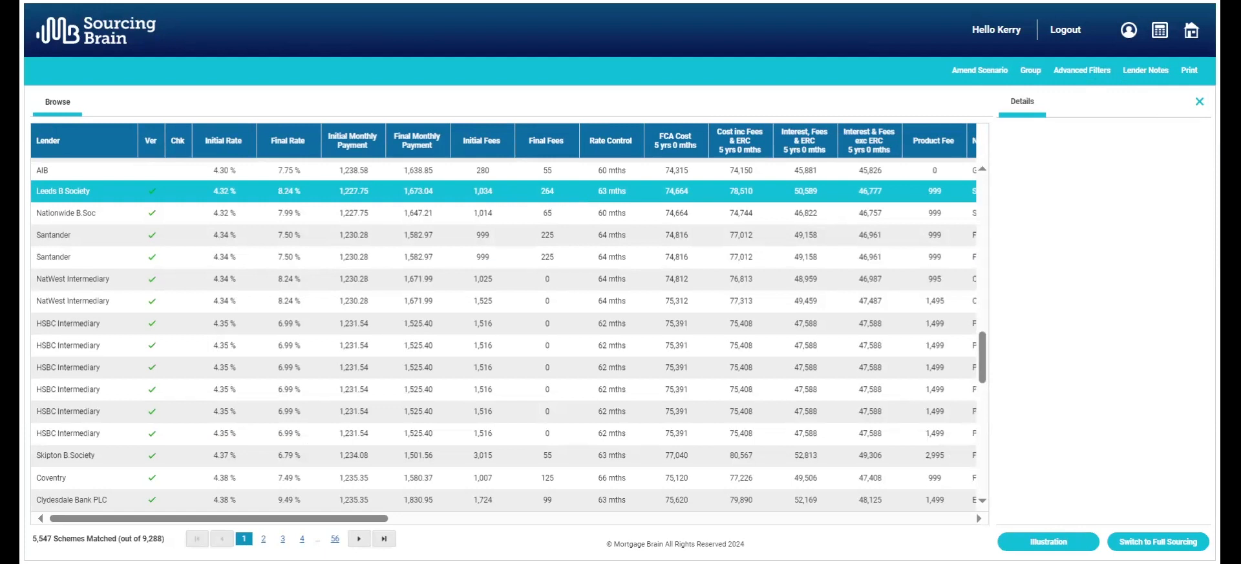
pyautogui.click(1175, 141)
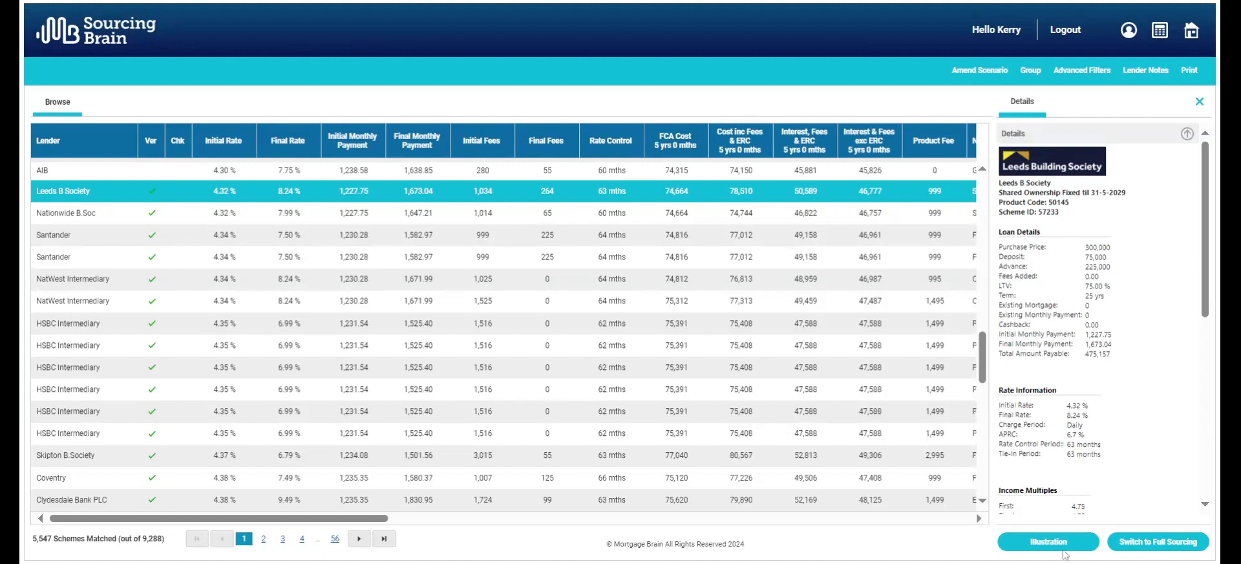
# - Go to the client records, find the client by first name and start sourcing for that client
pyautogui.click(95, 41)
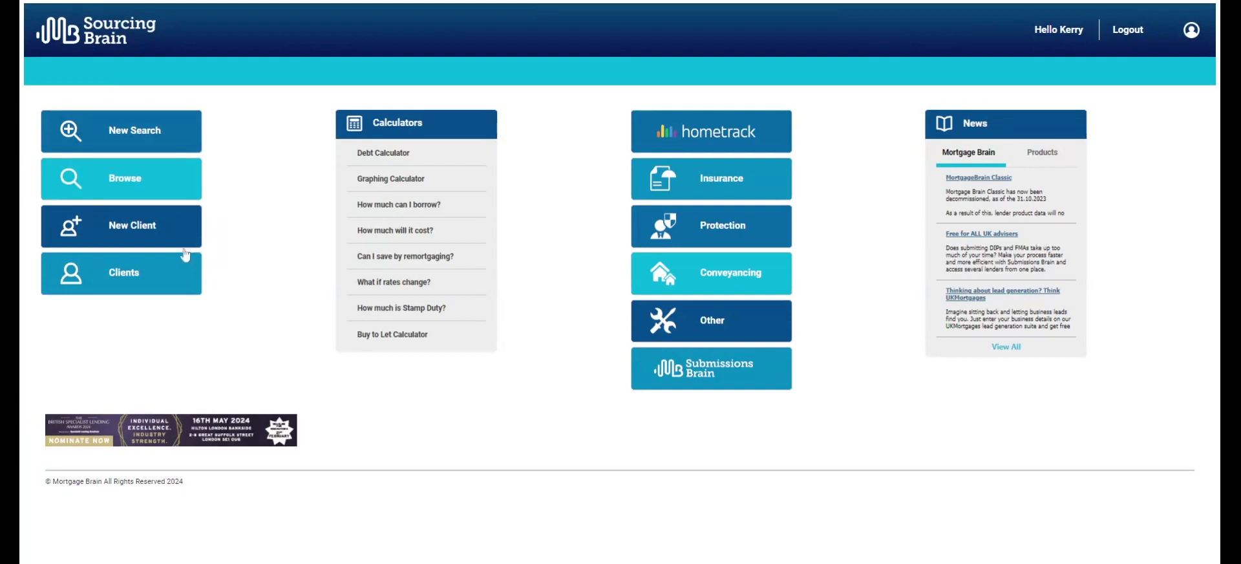
pyautogui.click(133, 269)
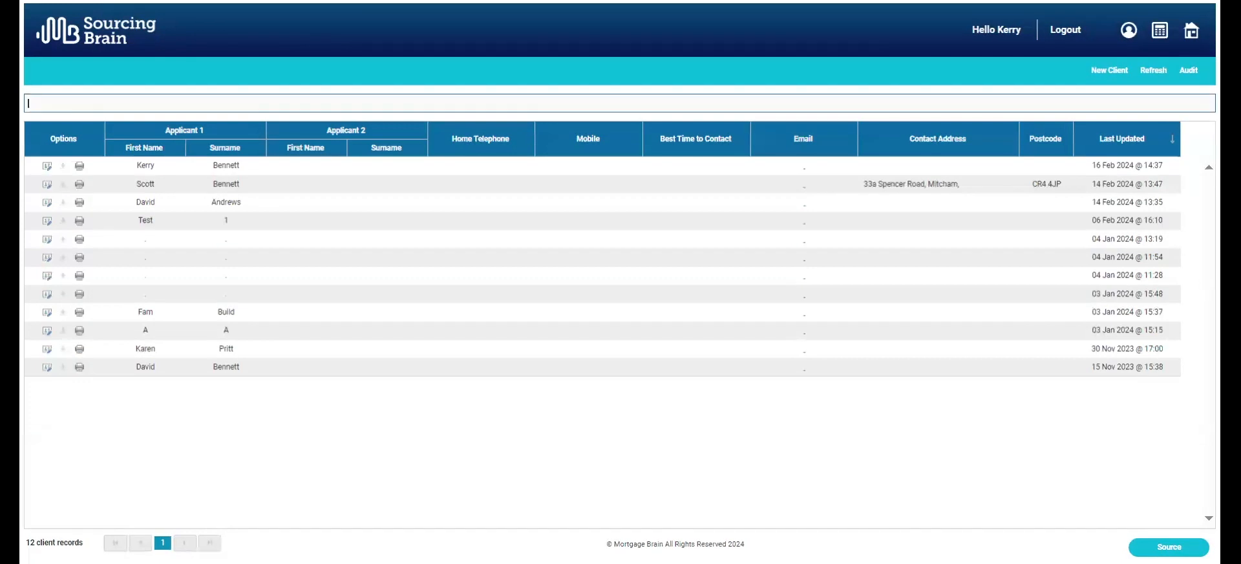
pyautogui.write('kerry')
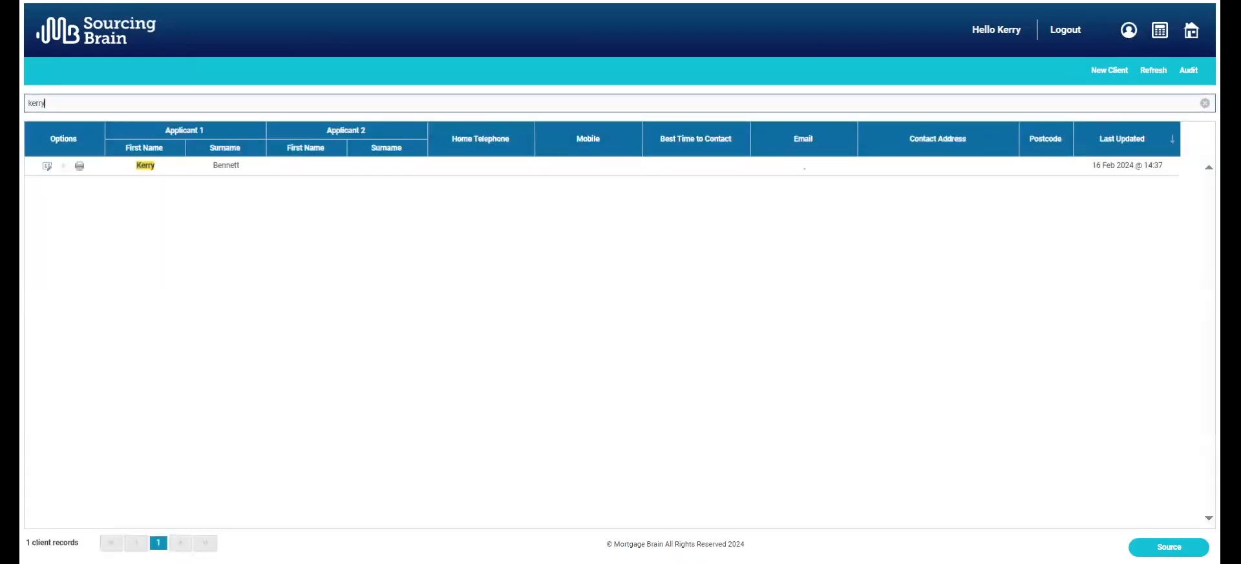
pyautogui.click(215, 170)
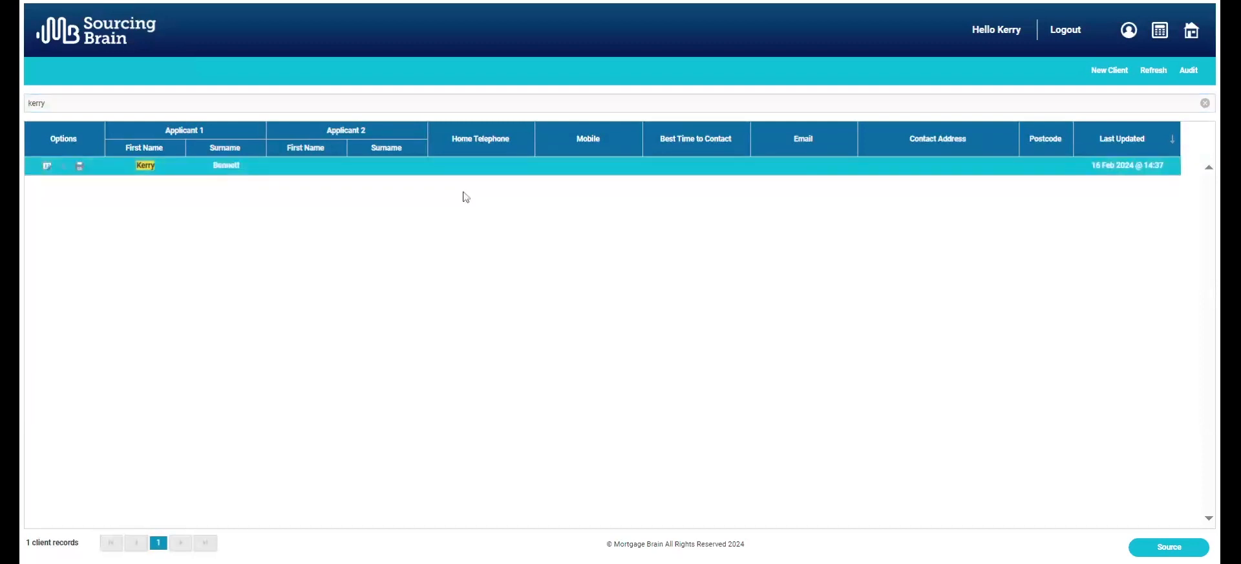
pyautogui.click(1167, 549)
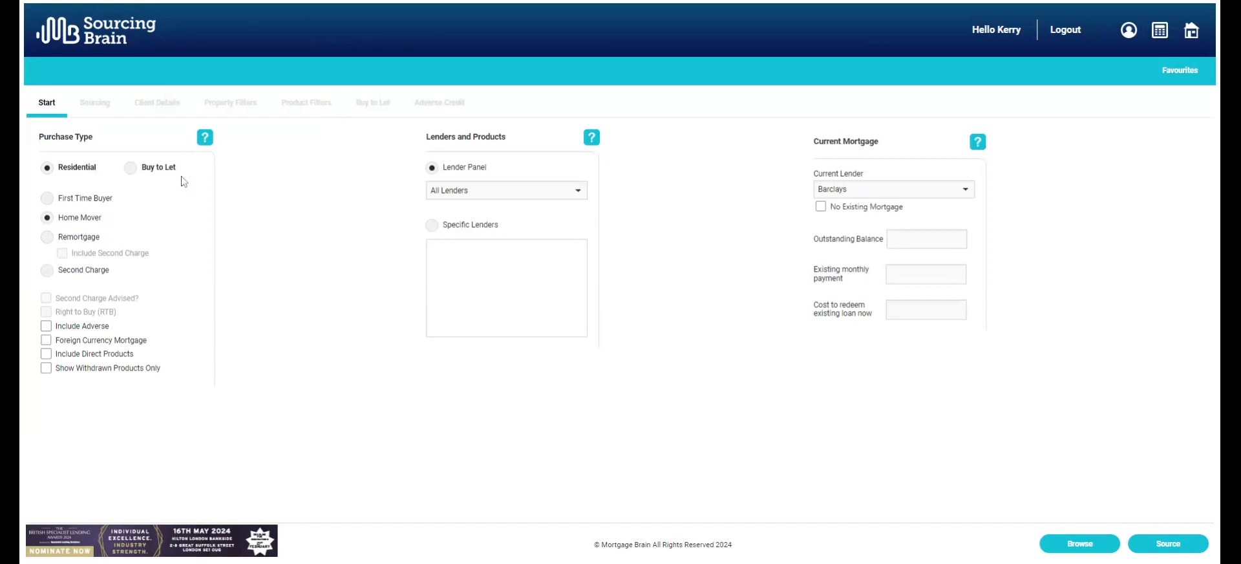
pyautogui.click(48, 238)
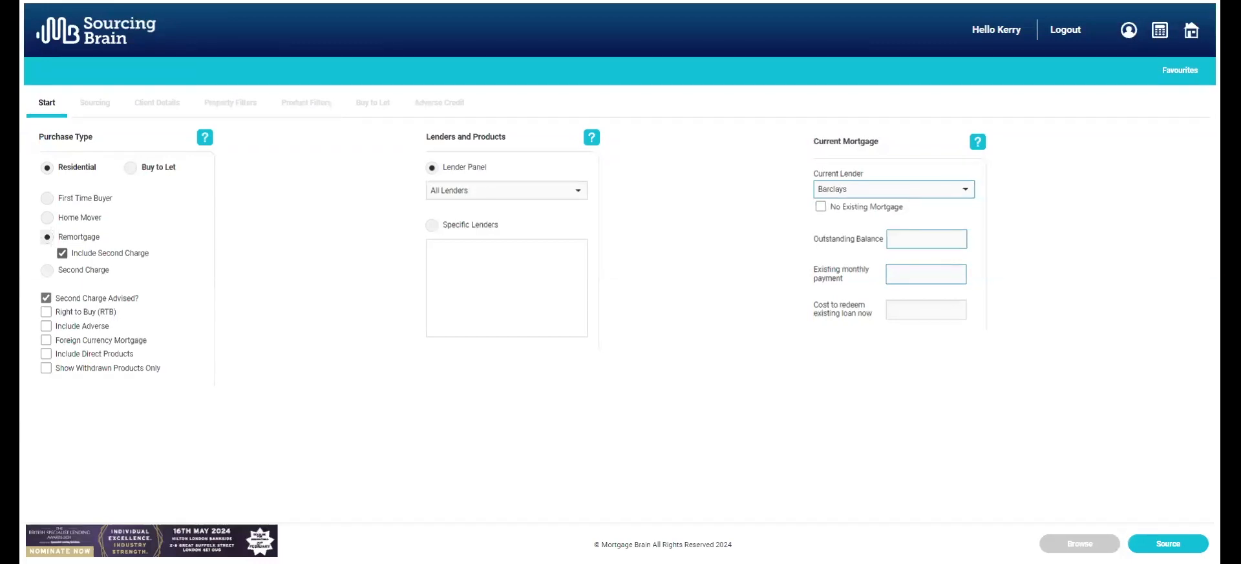
pyautogui.click(62, 253)
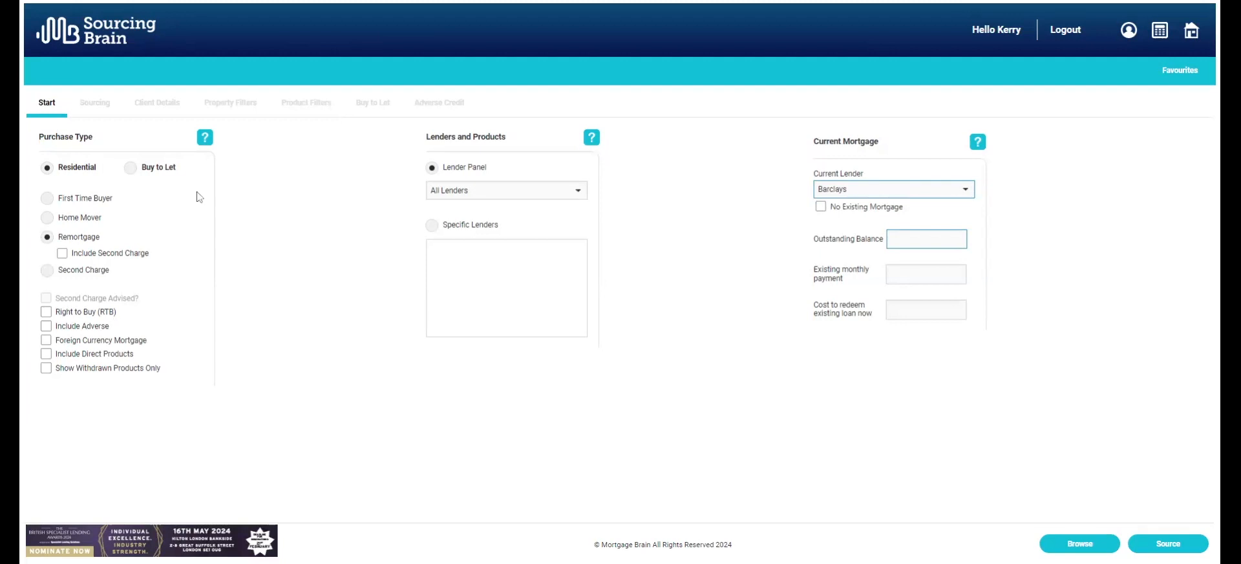
pyautogui.click(70, 220)
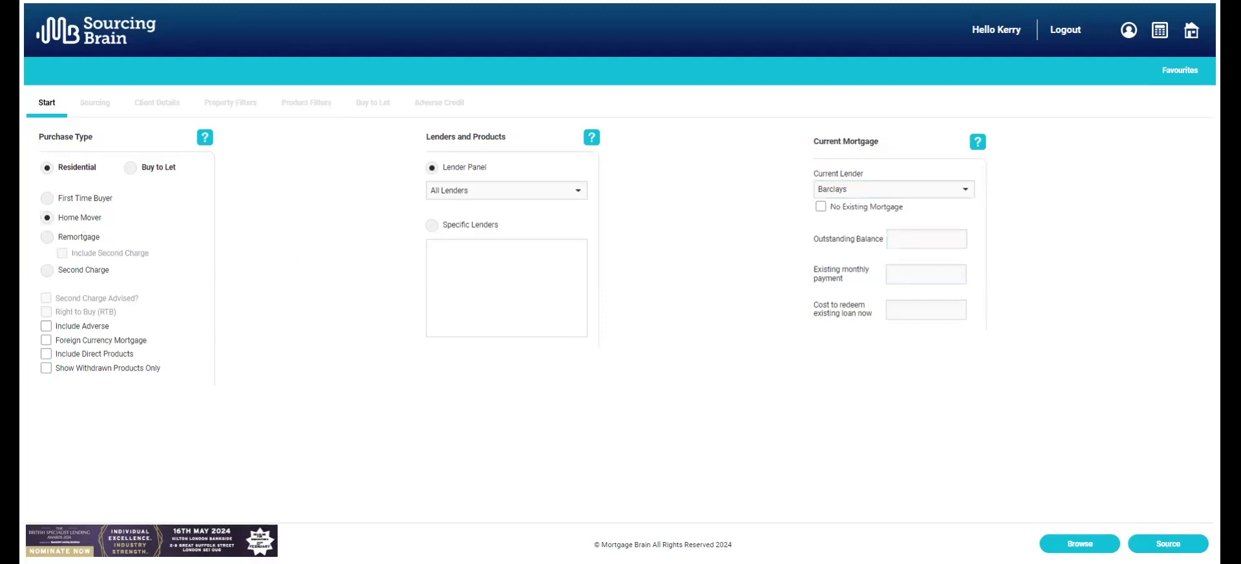
# - Proceed to the client's sourcing details and check the available rate control periods, keeping Custom
pyautogui.click(1168, 545)
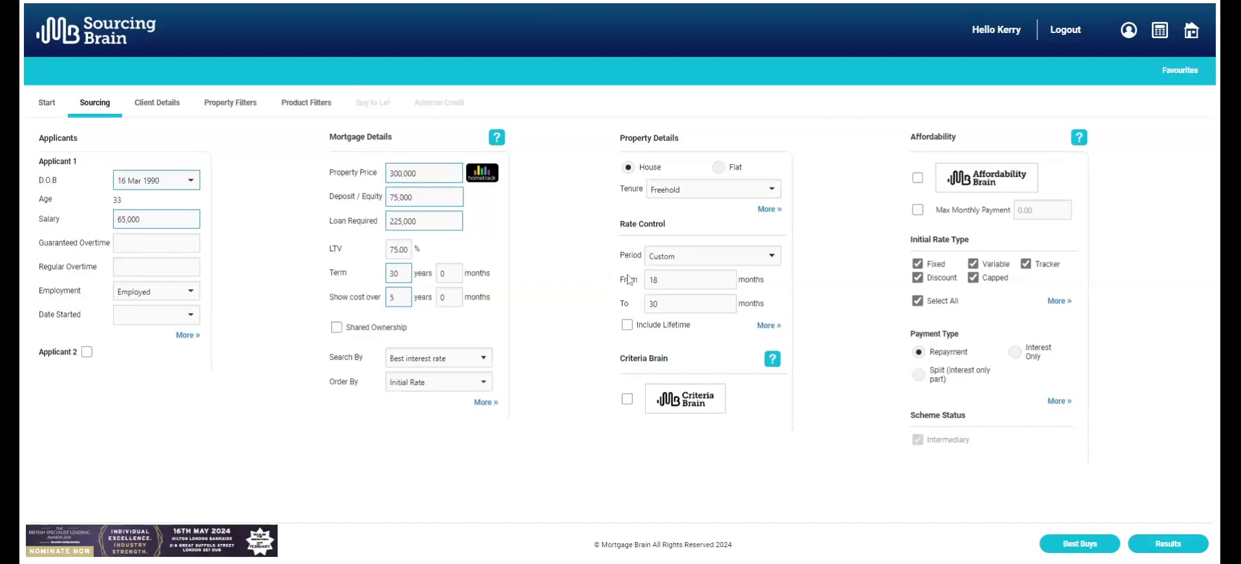
pyautogui.click(772, 256)
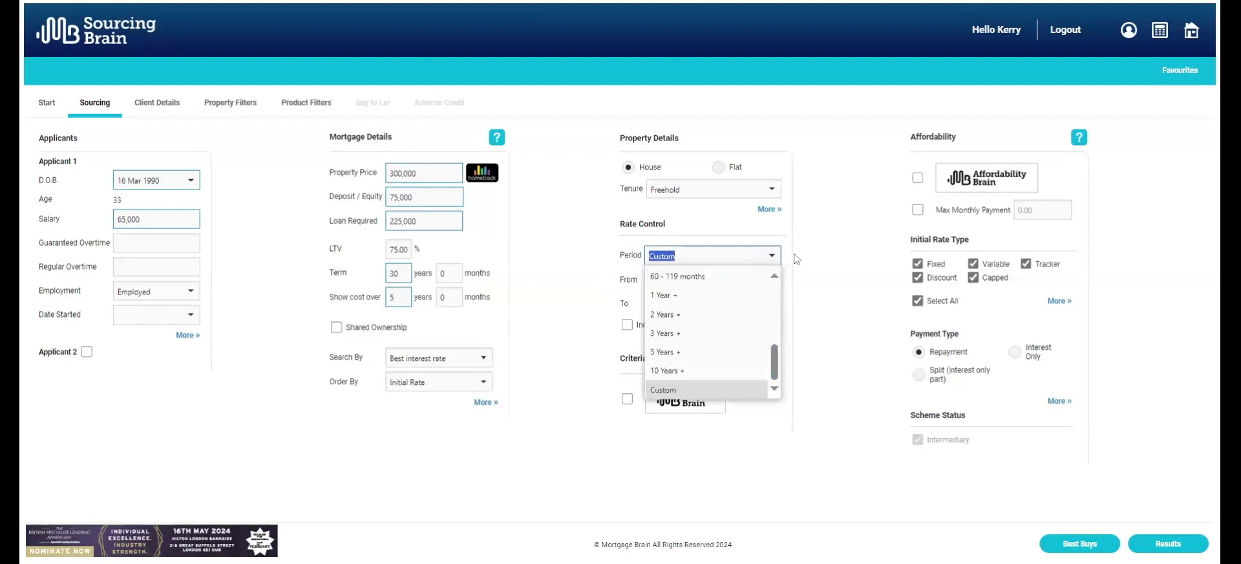
pyautogui.click(796, 258)
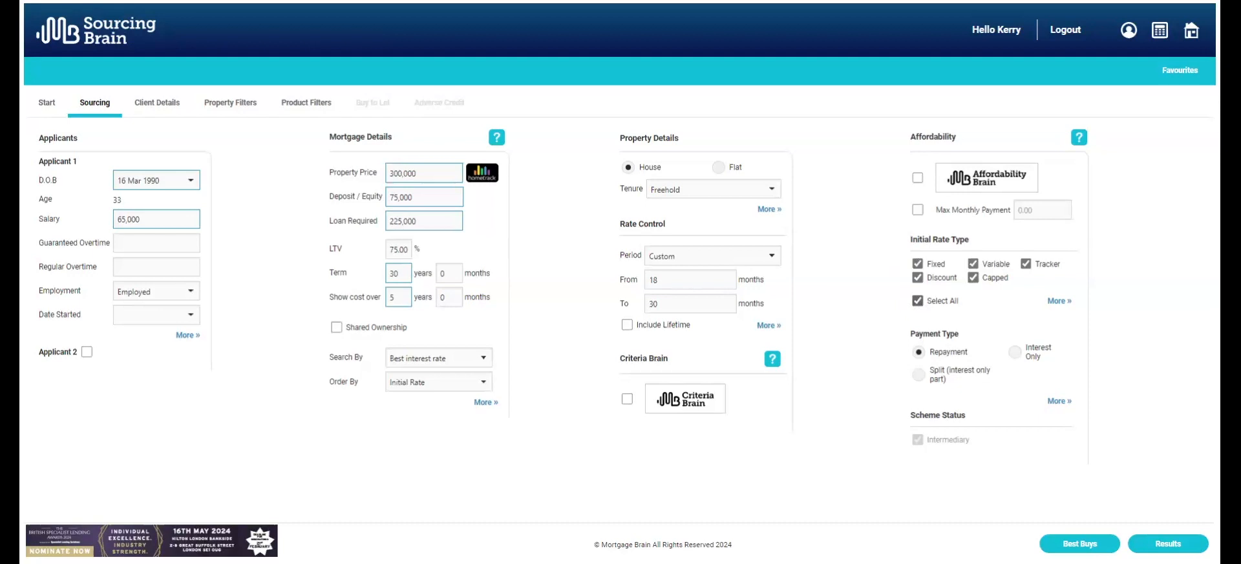
pyautogui.click(918, 301)
pyautogui.click(917, 277)
pyautogui.click(918, 301)
# - Set the payment type to Split (interest only part) and check the main repayment strategies, keeping Other
pyautogui.click(923, 384)
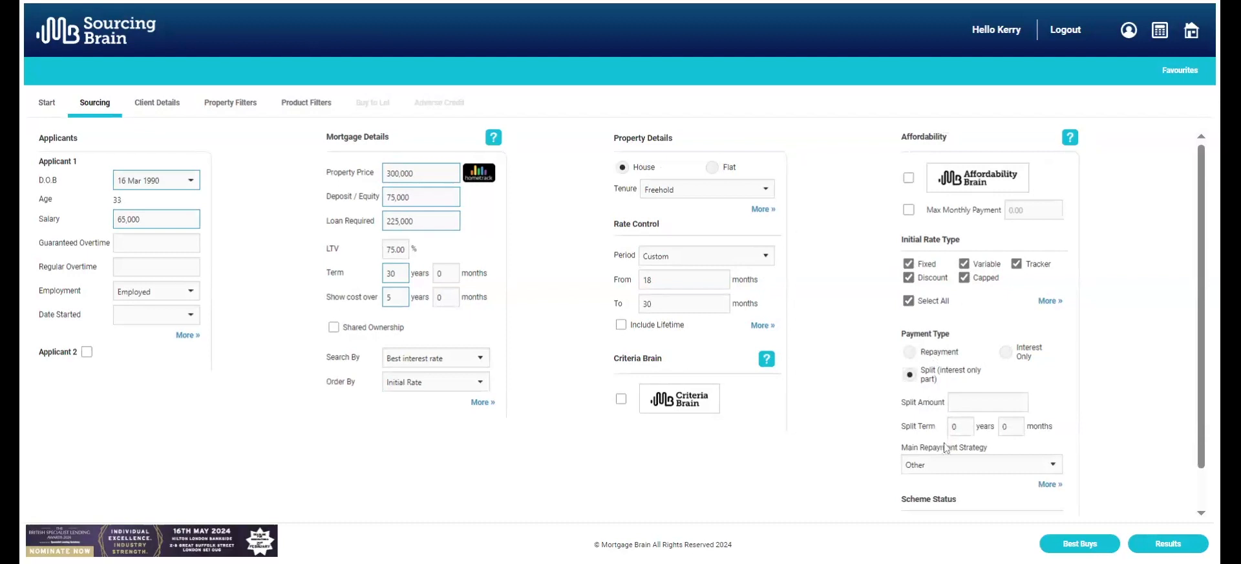
pyautogui.click(1052, 464)
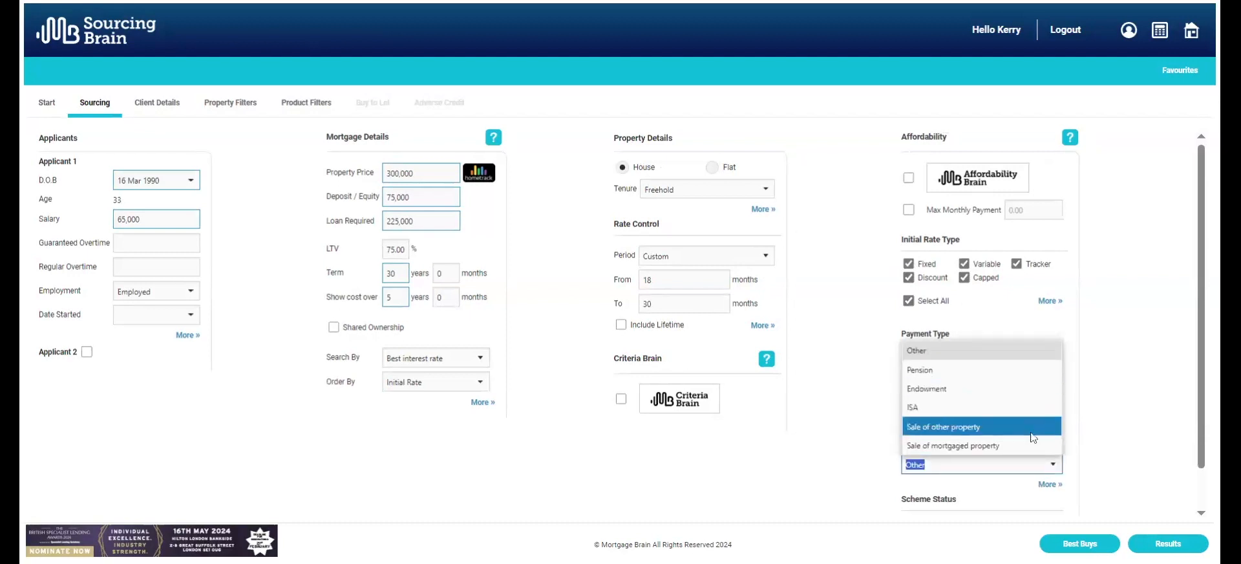
pyautogui.click(869, 476)
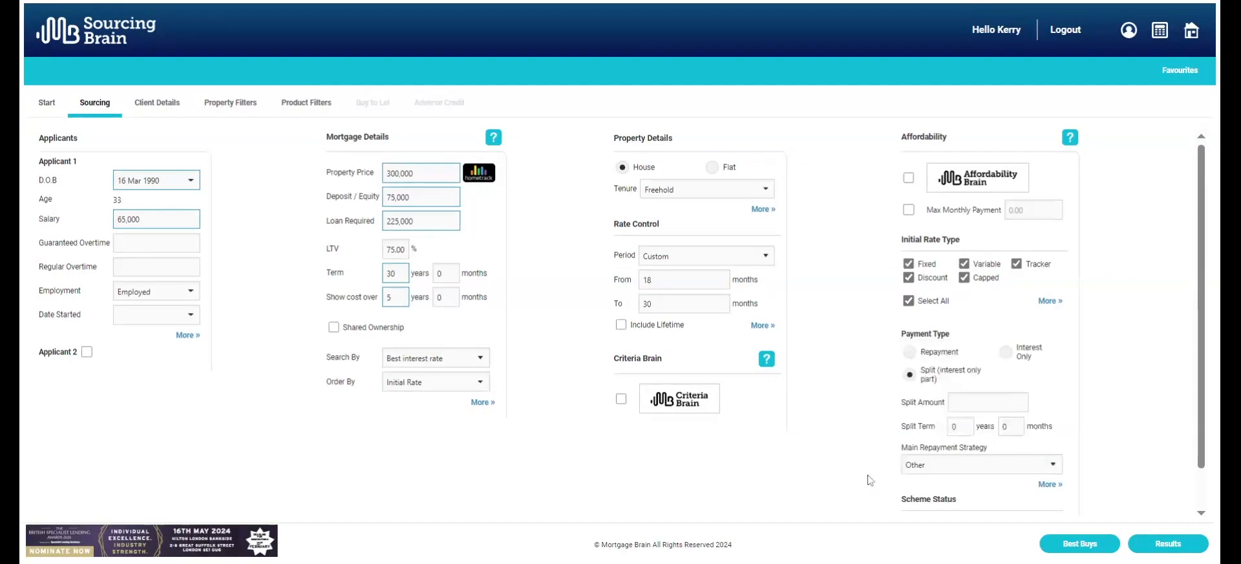
# - Review the client details and property filters, checking which fields Shared Ownership adds and leaving it disabled
pyautogui.click(148, 111)
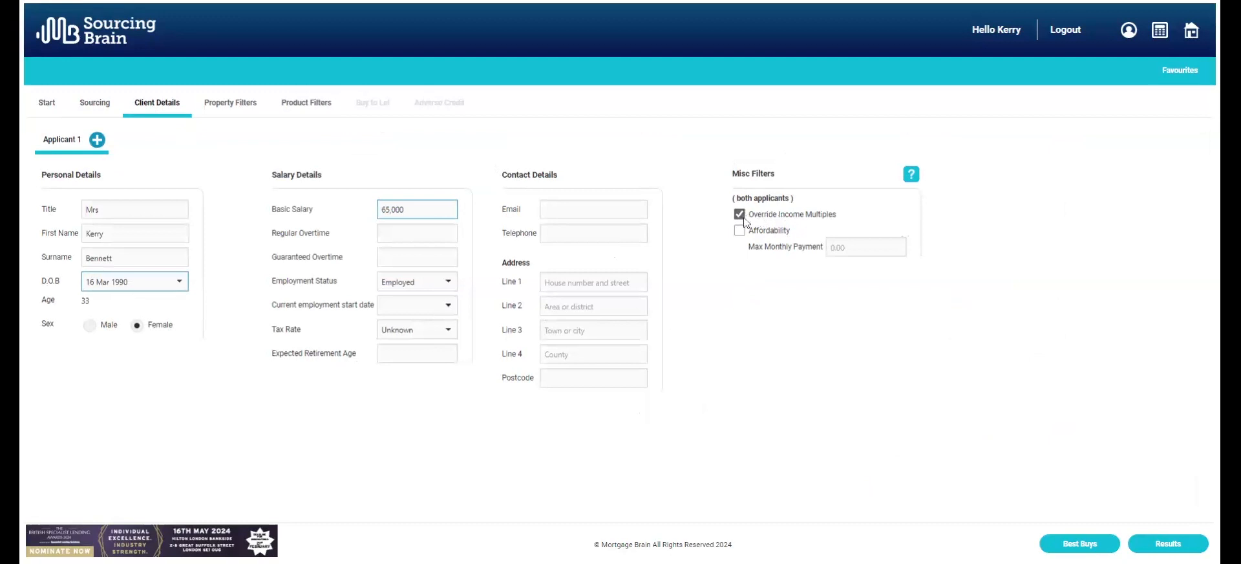
pyautogui.click(223, 108)
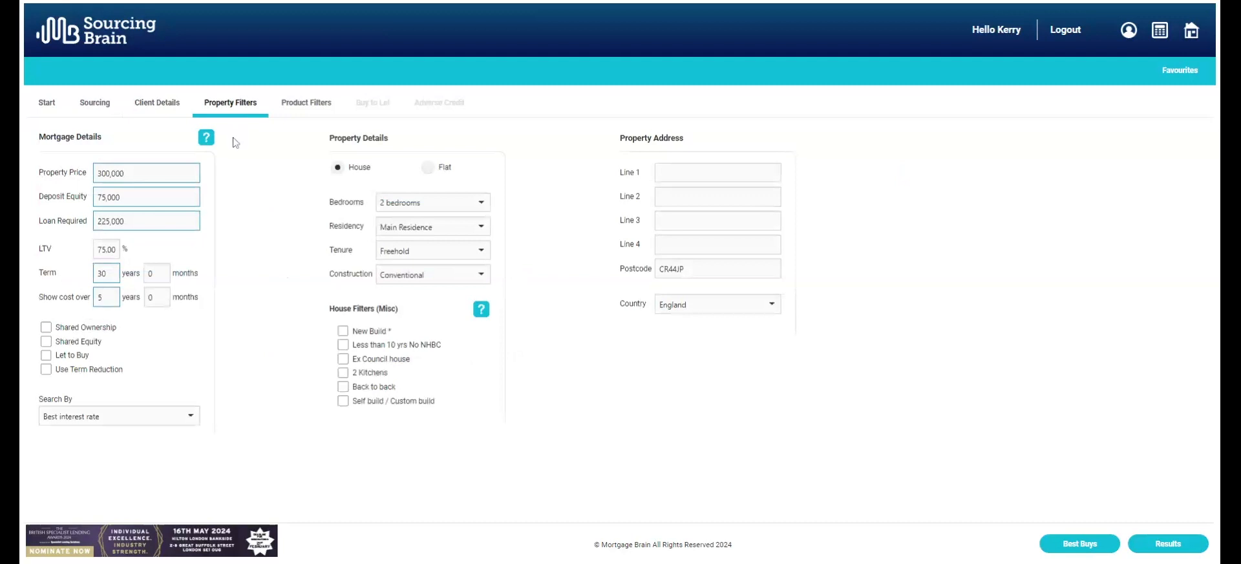
pyautogui.click(52, 328)
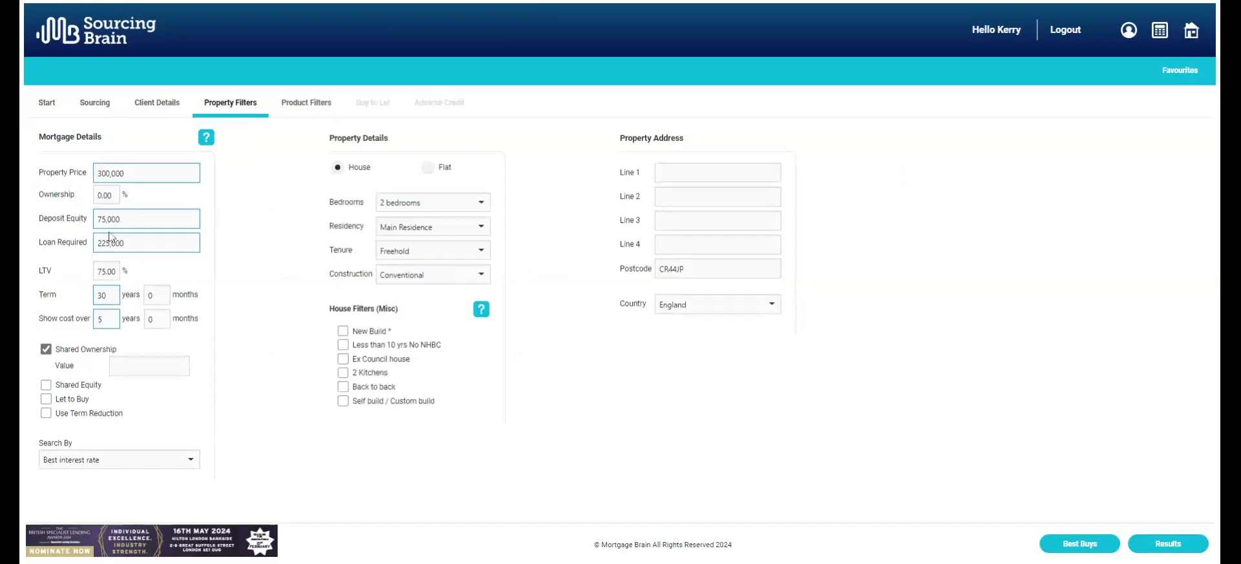
pyautogui.click(46, 350)
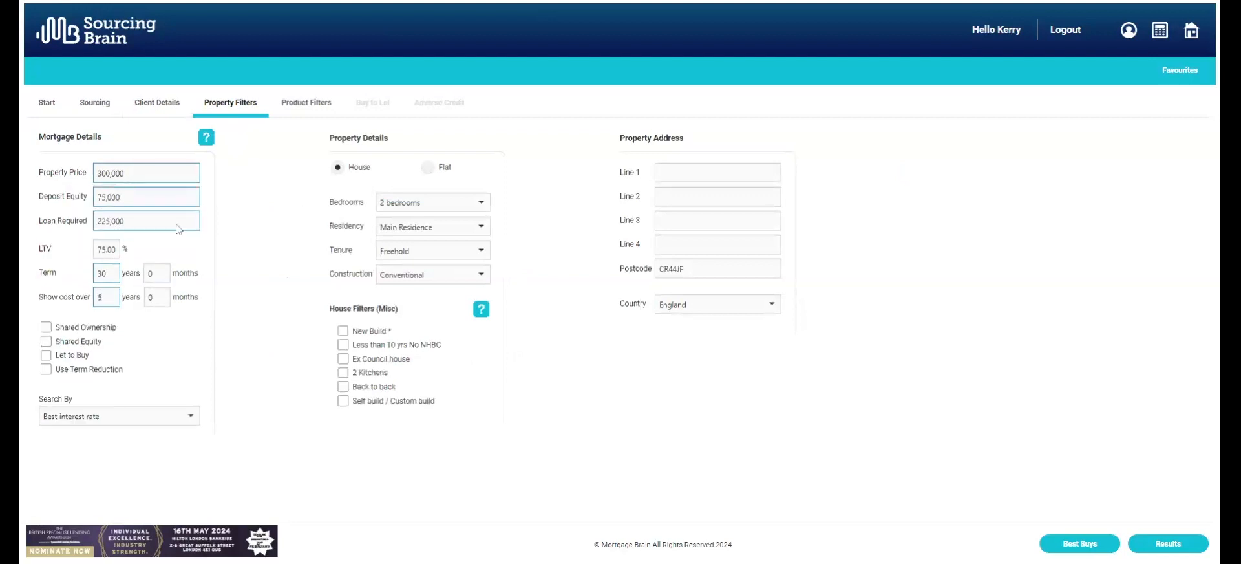
# - Try the Can be added and Add Fees options for the product and valuation fees in the product filters
pyautogui.click(306, 109)
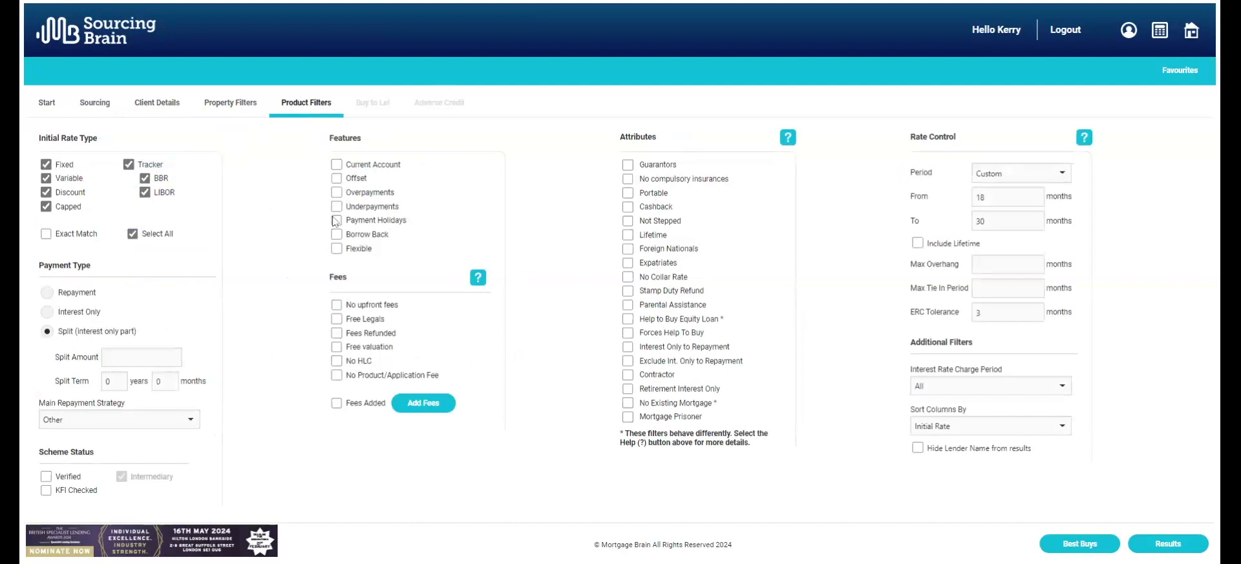
pyautogui.click(430, 404)
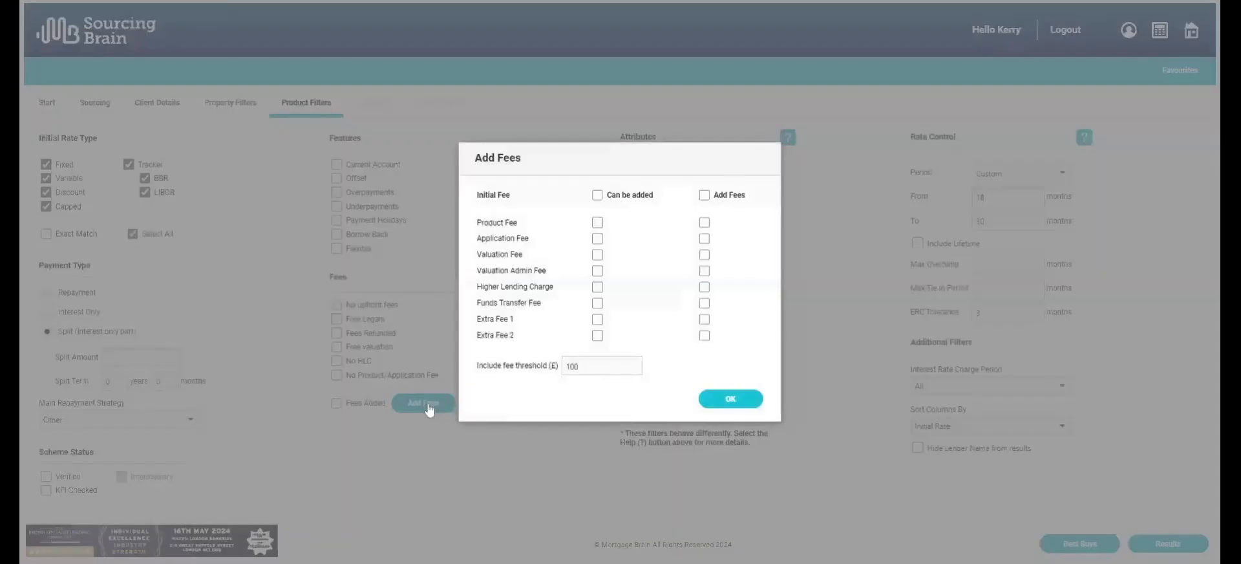
pyautogui.click(597, 224)
pyautogui.click(705, 224)
pyautogui.click(705, 223)
pyautogui.click(597, 223)
pyautogui.click(705, 255)
pyautogui.click(705, 255)
pyautogui.click(597, 255)
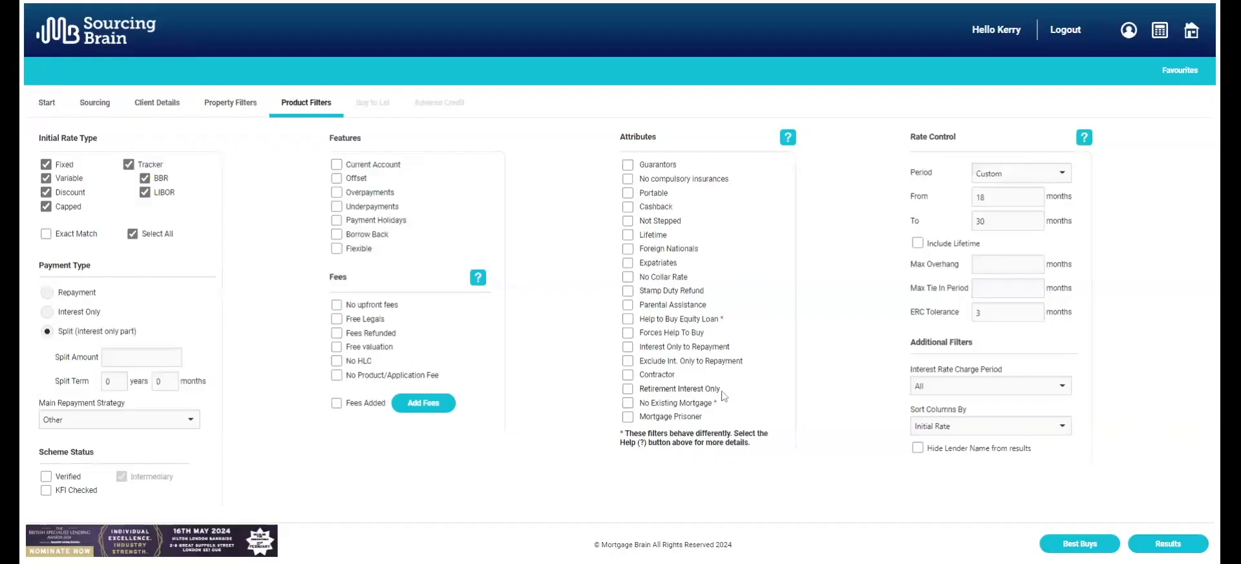
pyautogui.click(723, 401)
# - Try a Max Tie In Period of 0 months in the rate control and clear it again
pyautogui.click(1008, 288)
pyautogui.write('0')
pyautogui.press('BackSpace')
# - Return to the sourcing details, open Criteria Brain's residential search and look over the criteria categories
pyautogui.click(103, 107)
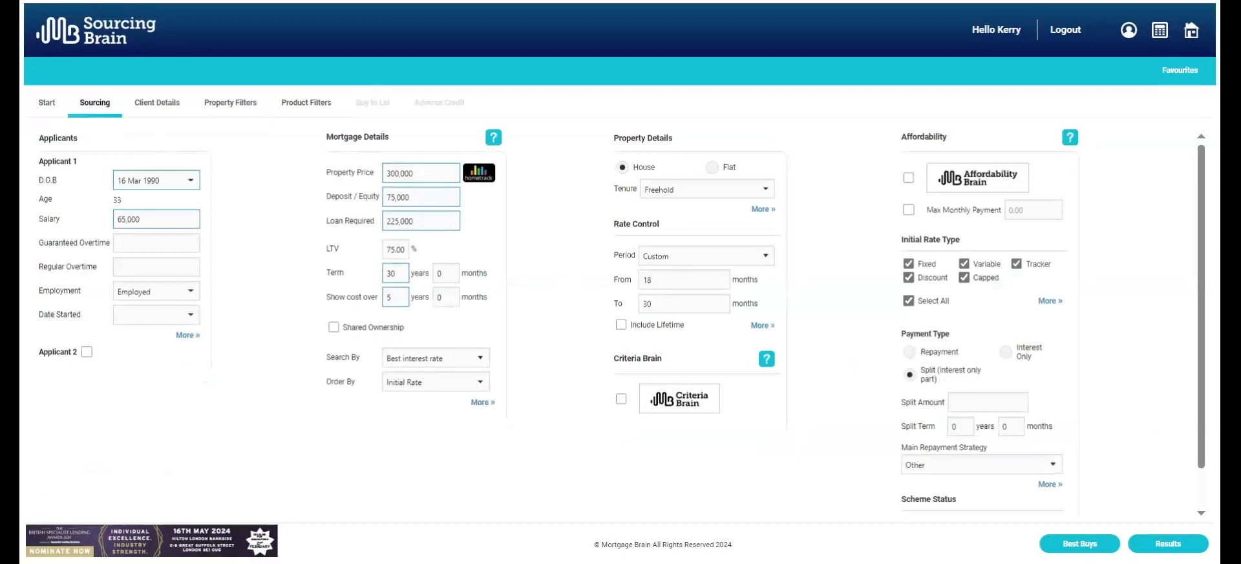
pyautogui.click(666, 404)
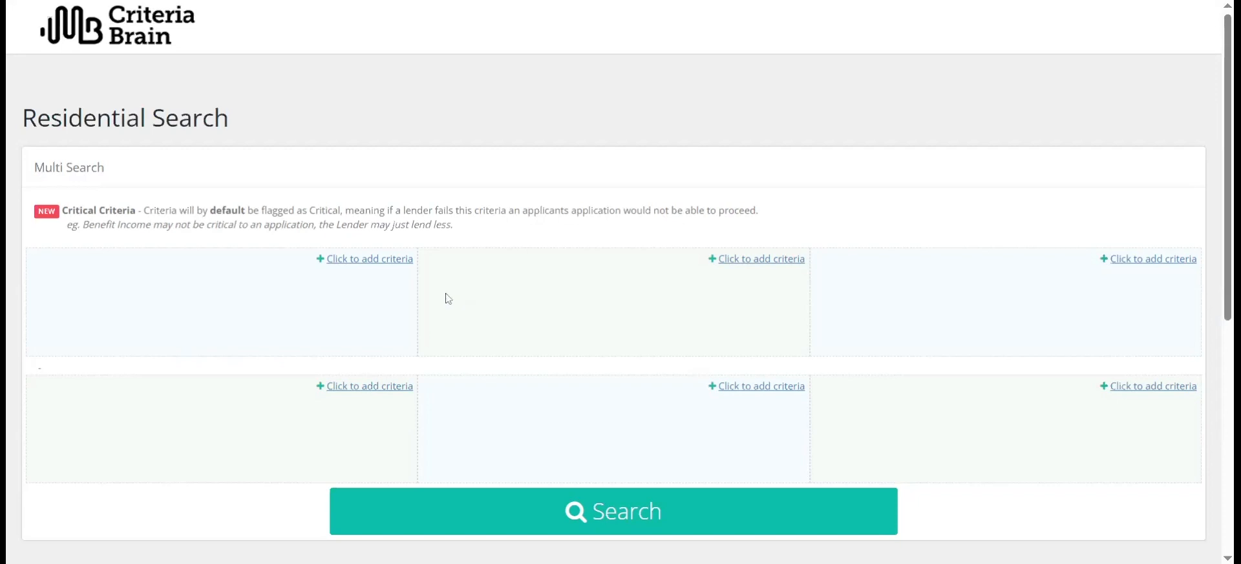
pyautogui.scroll(-3, 446, 301)
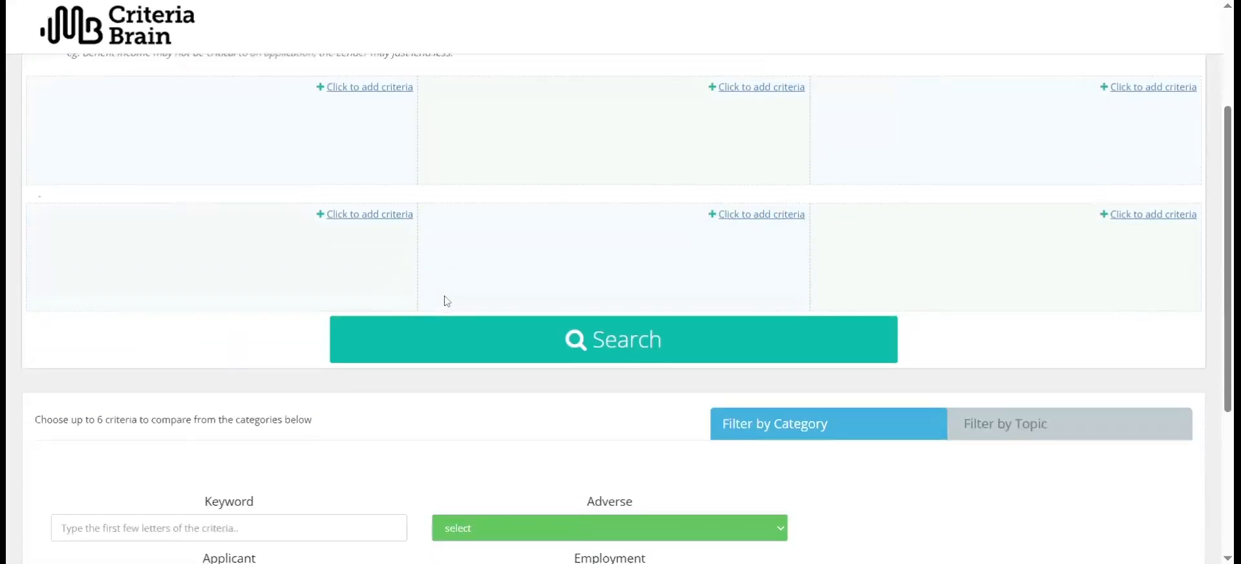
pyautogui.scroll(-2, 491, 299)
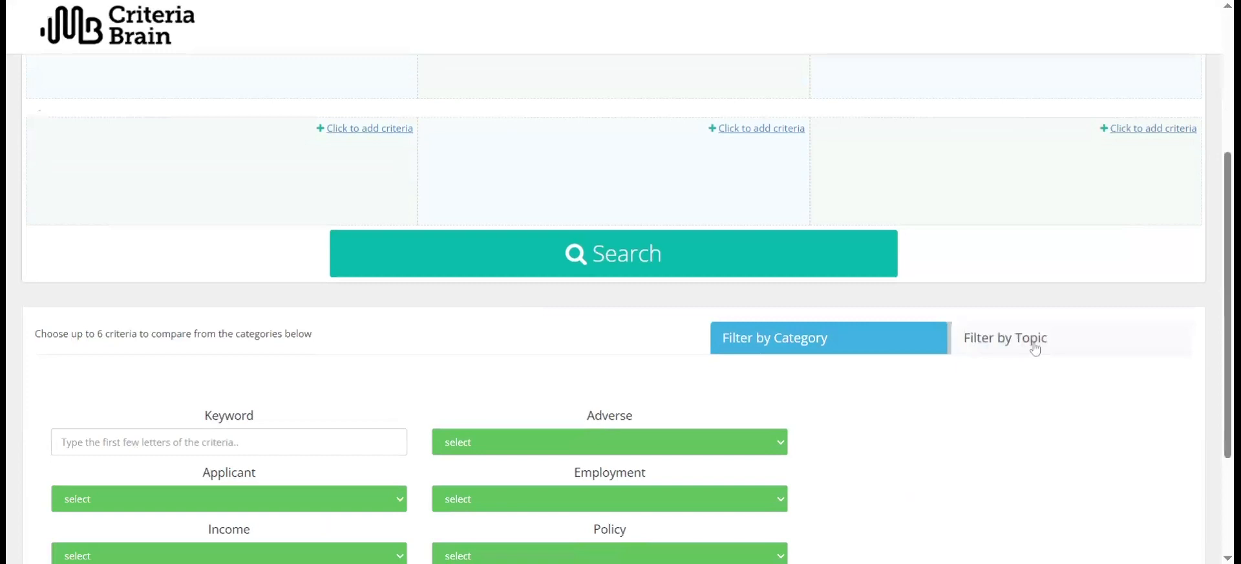
# - Filter the criteria by topic and add Employment Income: Car Allowance from the Employee Allowances topic
pyautogui.click(1005, 345)
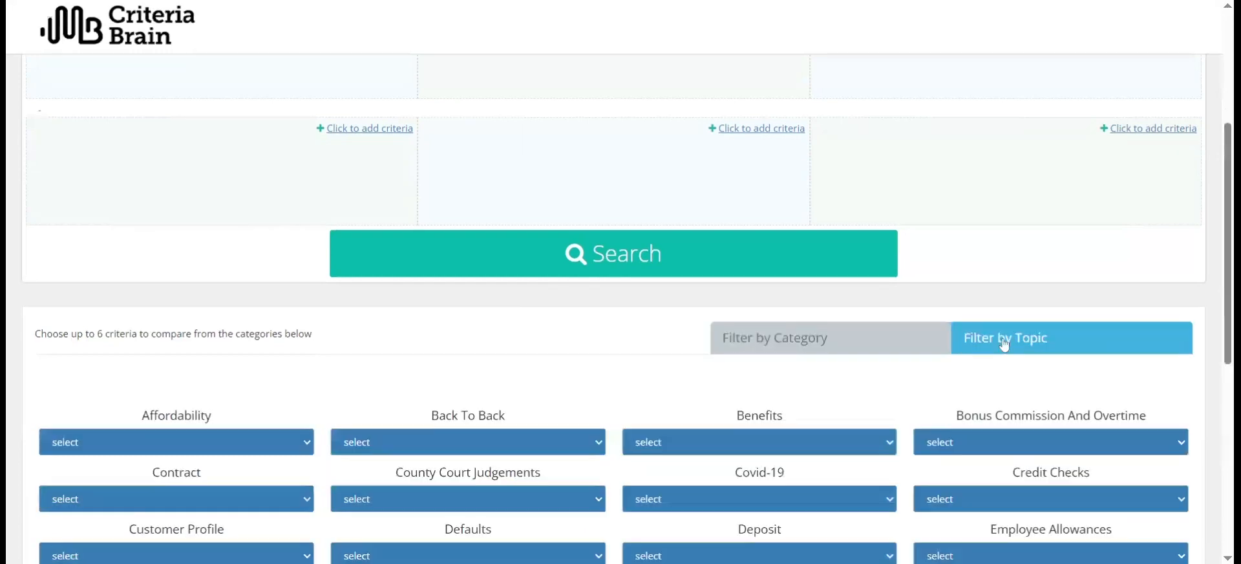
pyautogui.scroll(-2, 1005, 344)
pyautogui.scroll(-2, 1002, 340)
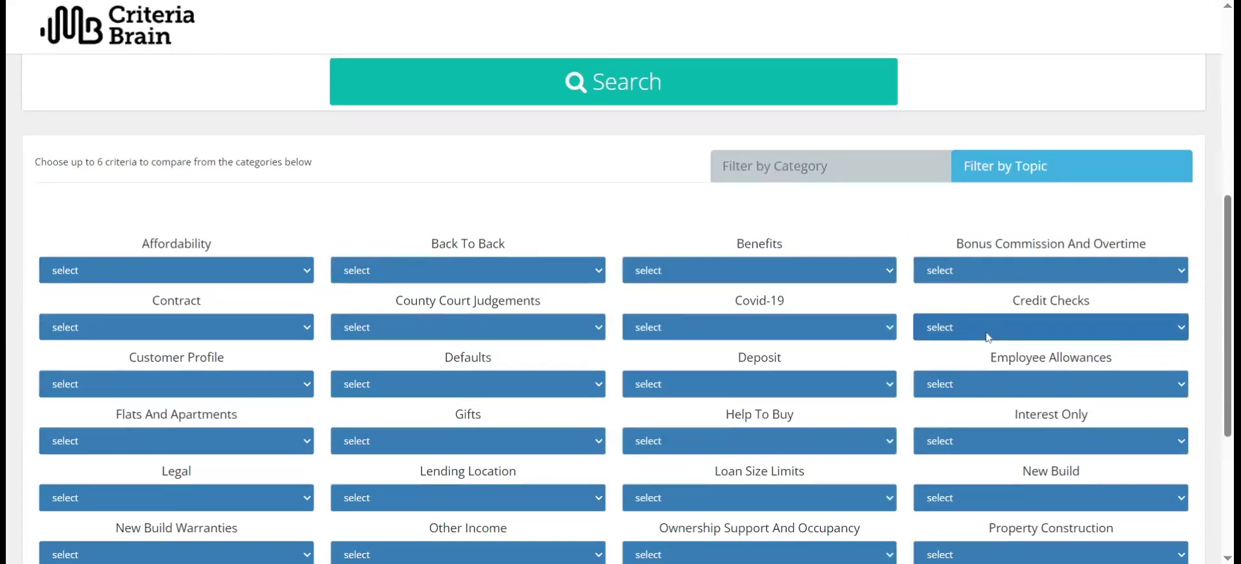
pyautogui.click(1187, 392)
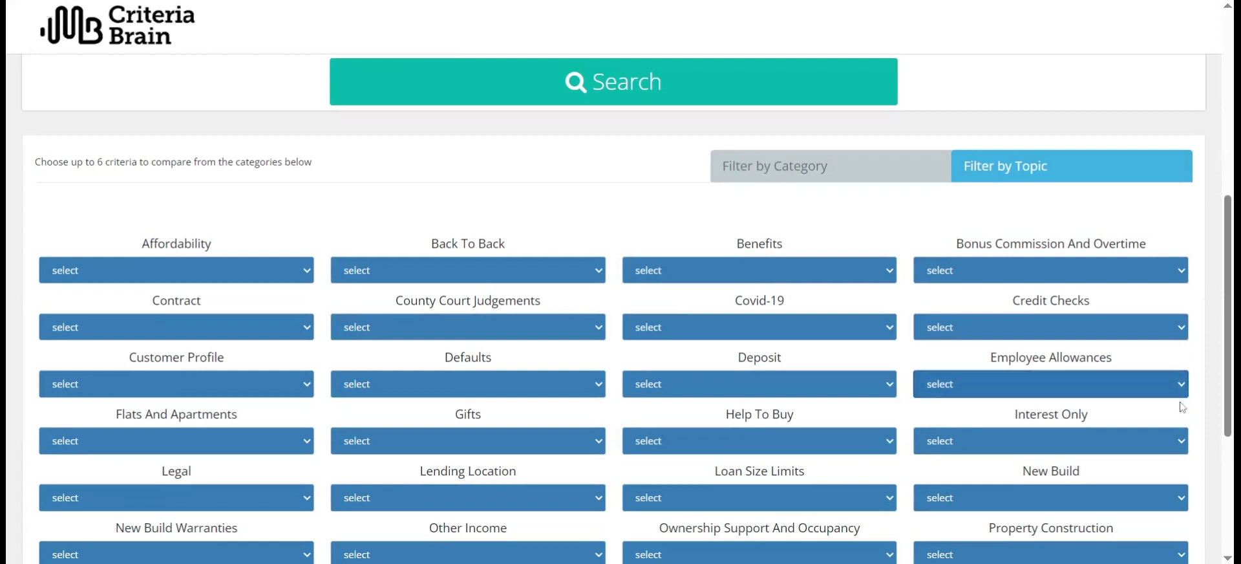
pyautogui.click(972, 437)
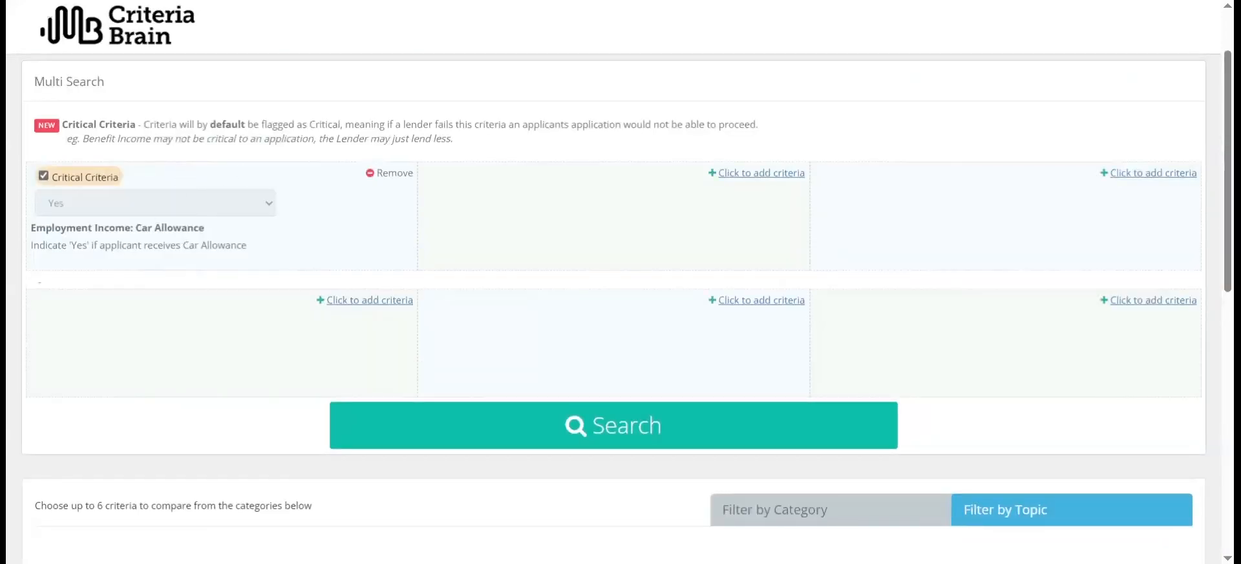
# - Filter the criteria by category, look up the keyword "scot" and add Lending Location: Scotland
pyautogui.click(799, 515)
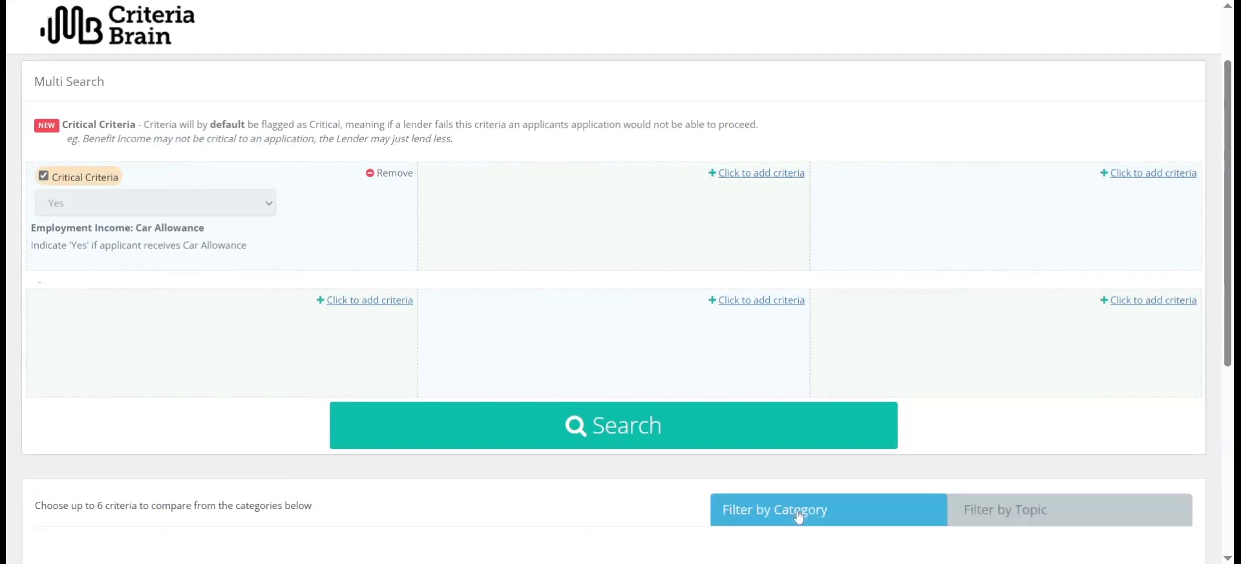
pyautogui.scroll(-1, 800, 515)
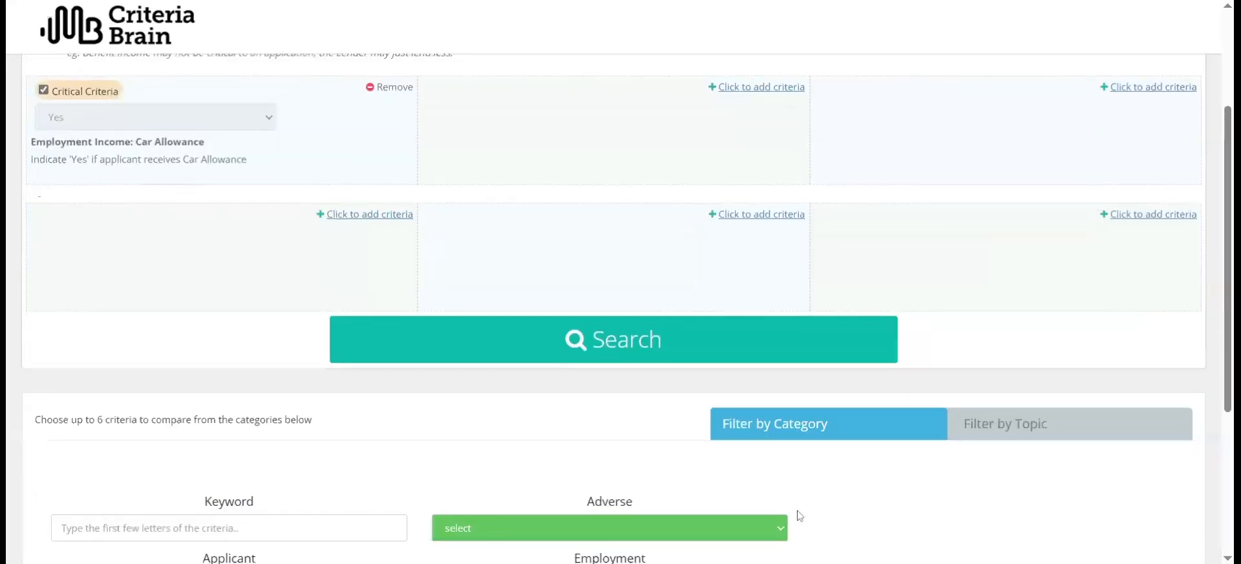
pyautogui.scroll(-1, 800, 516)
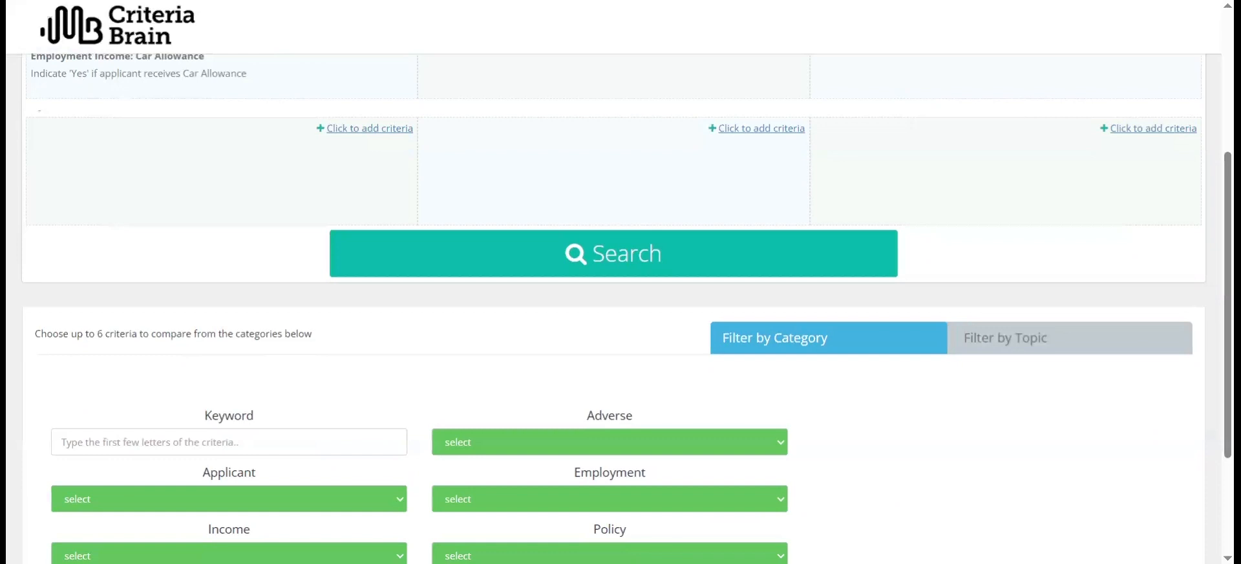
pyautogui.write('scot')
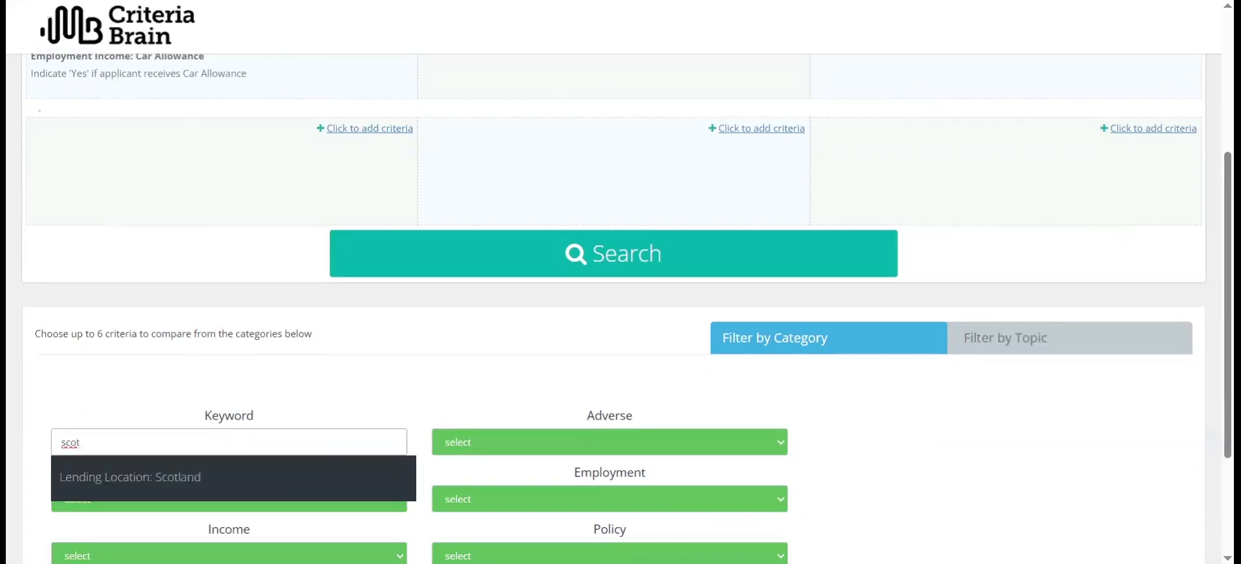
pyautogui.click(159, 486)
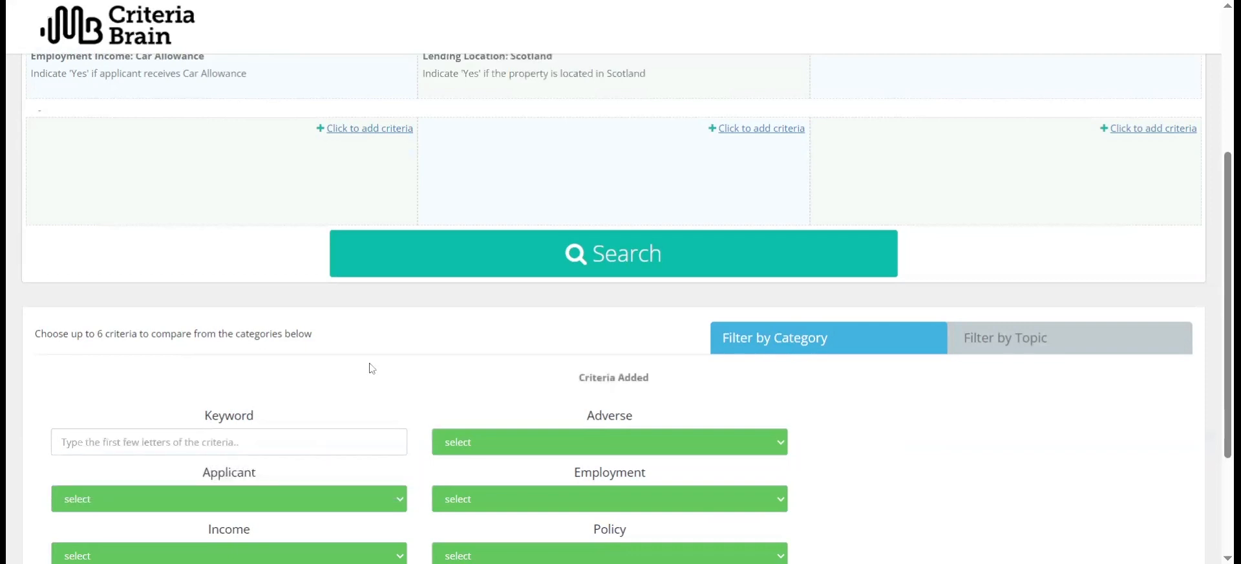
# - Look up the keyword "agr" and add Property Usage: Agricultural restrictions as another criterion
pyautogui.scroll(3, 371, 367)
pyautogui.scroll(-2, 371, 368)
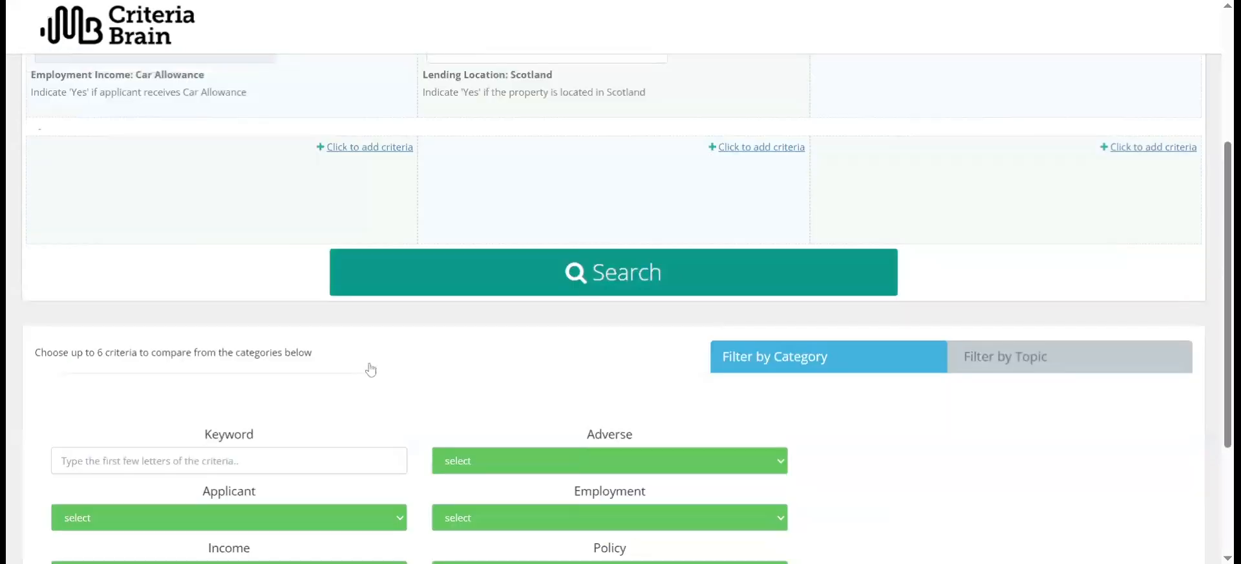
pyautogui.click(229, 442)
pyautogui.write('agr')
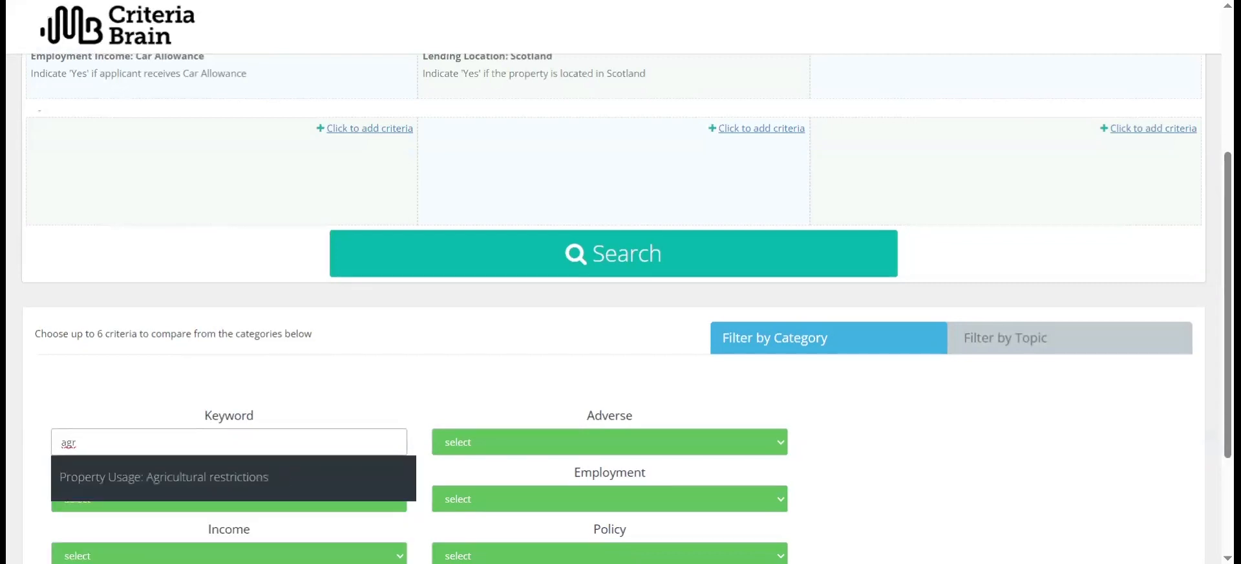
pyautogui.click(266, 481)
# - Run the search with the three selected criteria and sort the results by lender
pyautogui.scroll(2, 292, 471)
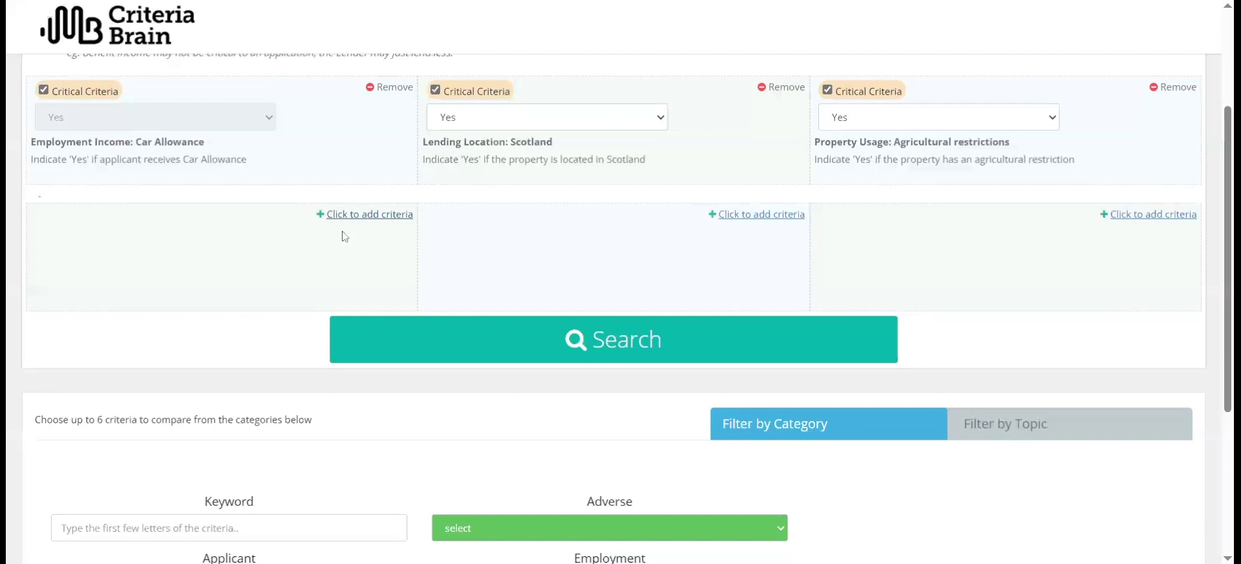
pyautogui.click(572, 342)
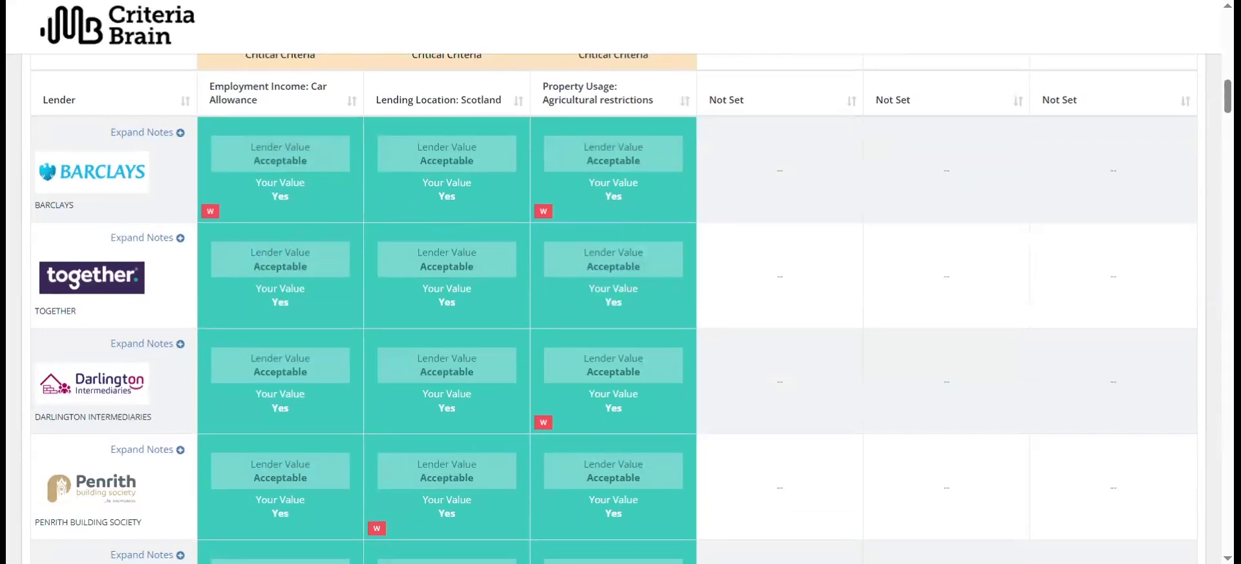
pyautogui.click(186, 102)
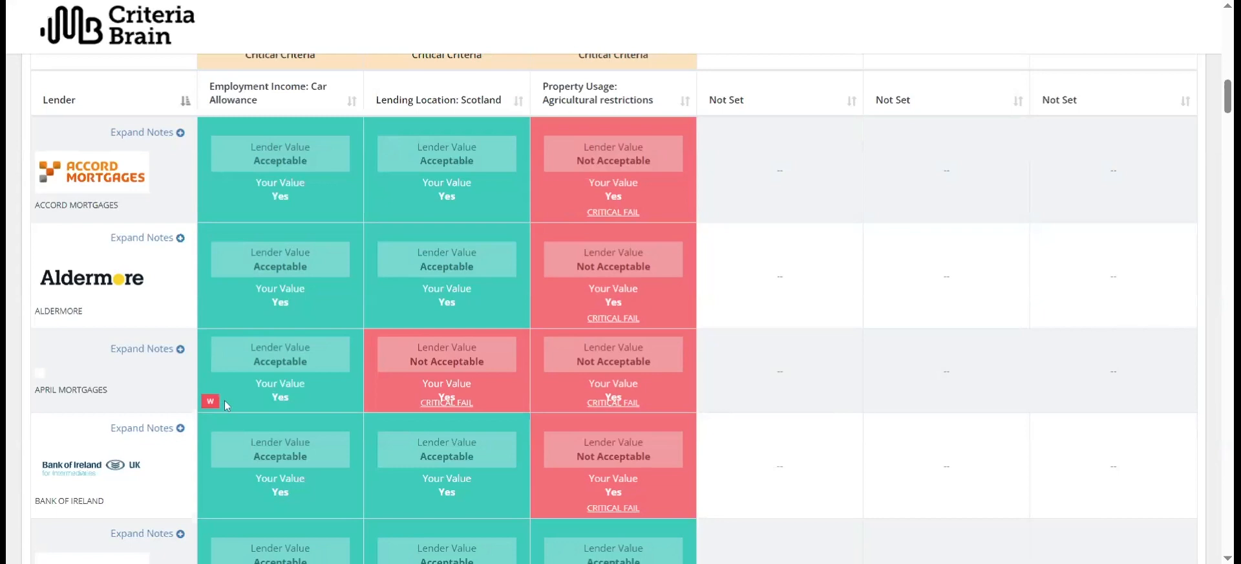
# - Expand the Barclays notes and examine the policy notes, warnings and documentary evidence for each criterion
pyautogui.scroll(-3, 224, 401)
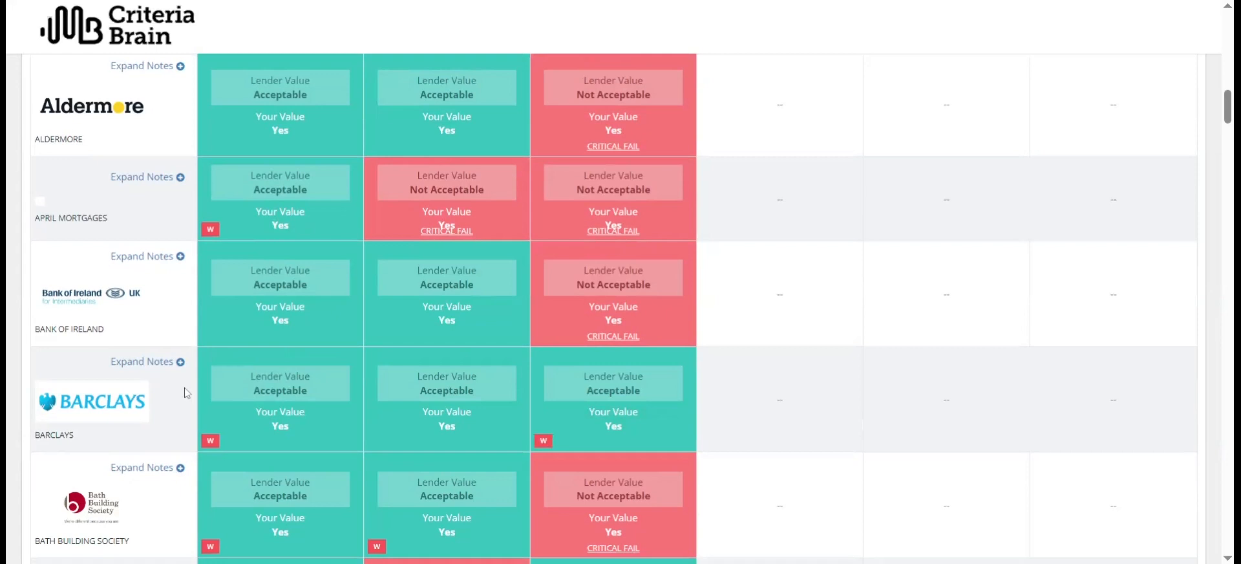
pyautogui.click(142, 362)
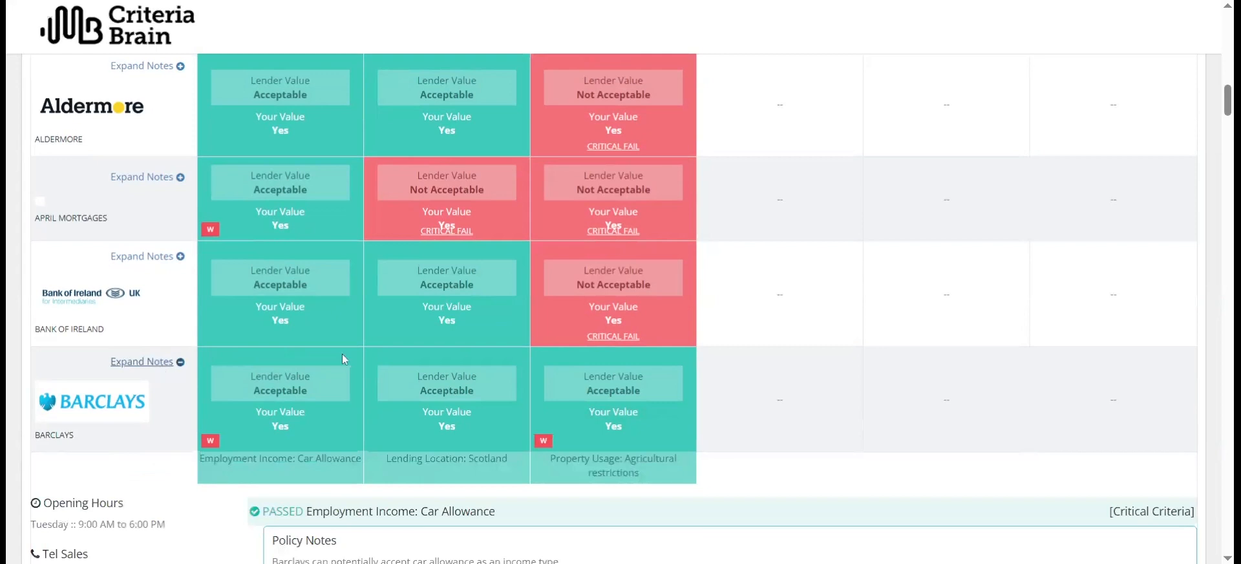
pyautogui.scroll(-10, 342, 359)
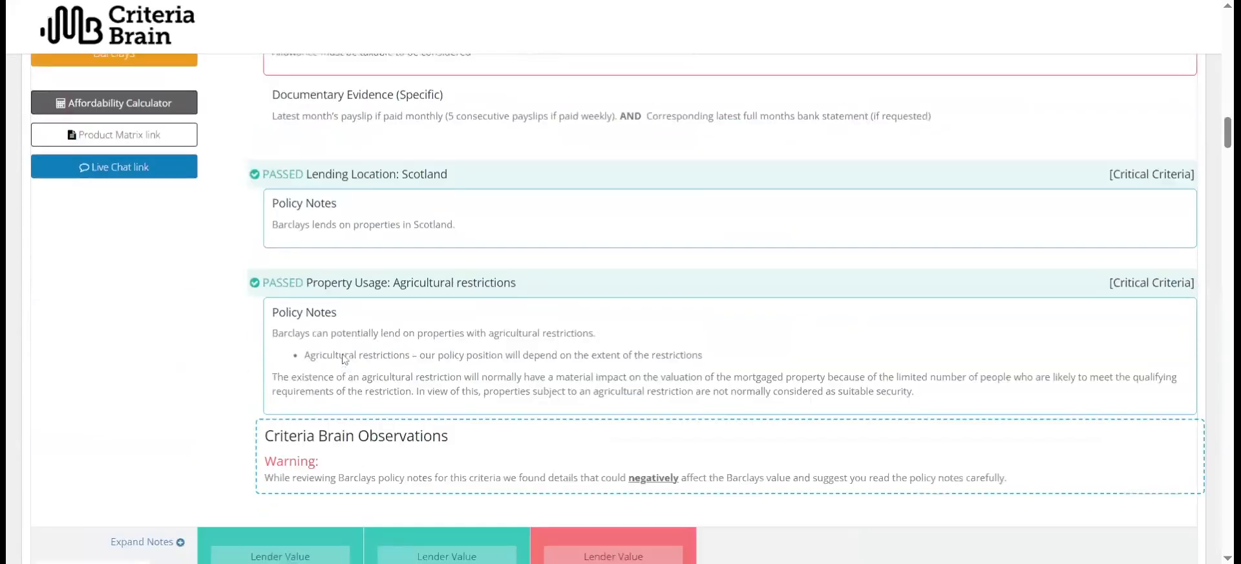
pyautogui.scroll(-2, 344, 358)
pyautogui.scroll(15, 621, 308)
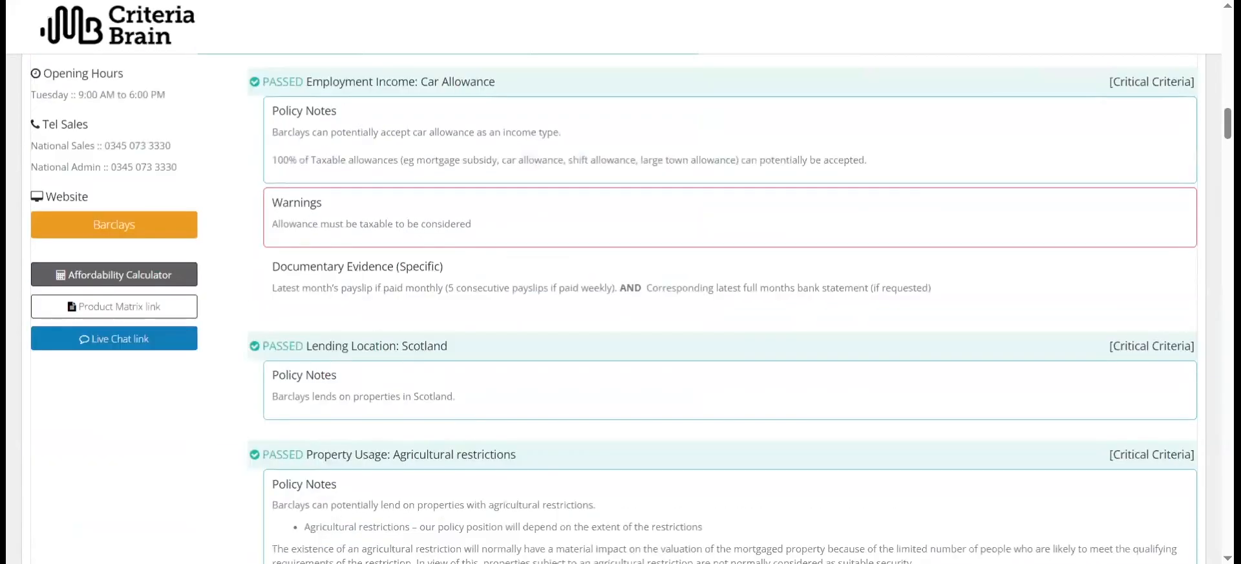
# - Send the search results to Mortgage Brain and apply all three Criteria Brain filters to the sourcing
pyautogui.scroll(10, 364, 356)
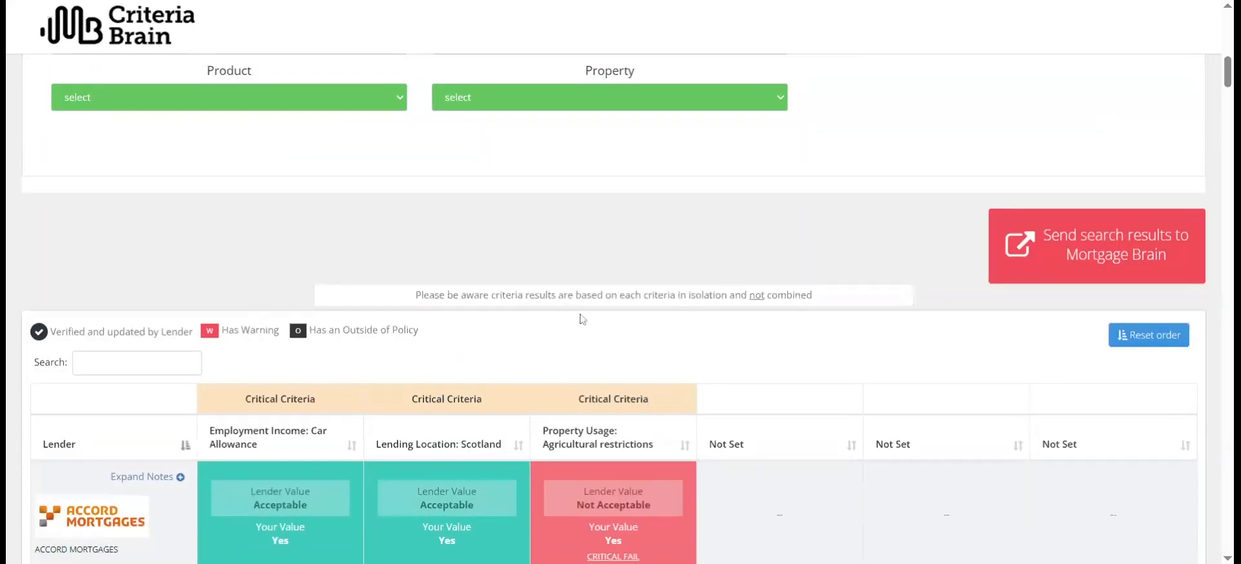
pyautogui.click(1104, 246)
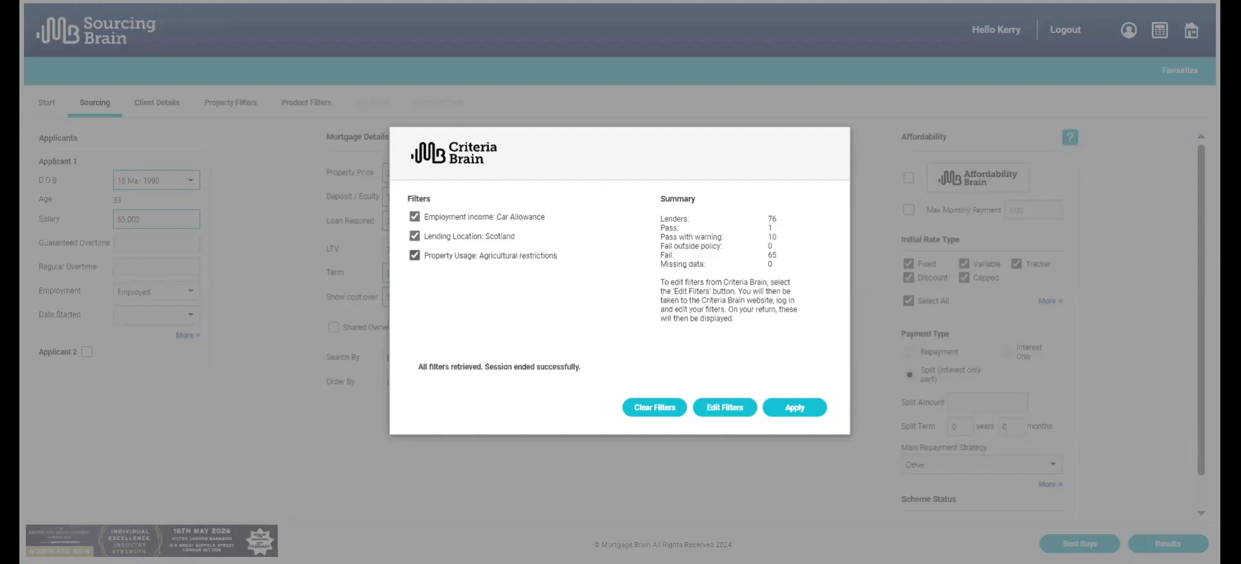
pyautogui.click(416, 258)
pyautogui.click(415, 256)
pyautogui.click(795, 409)
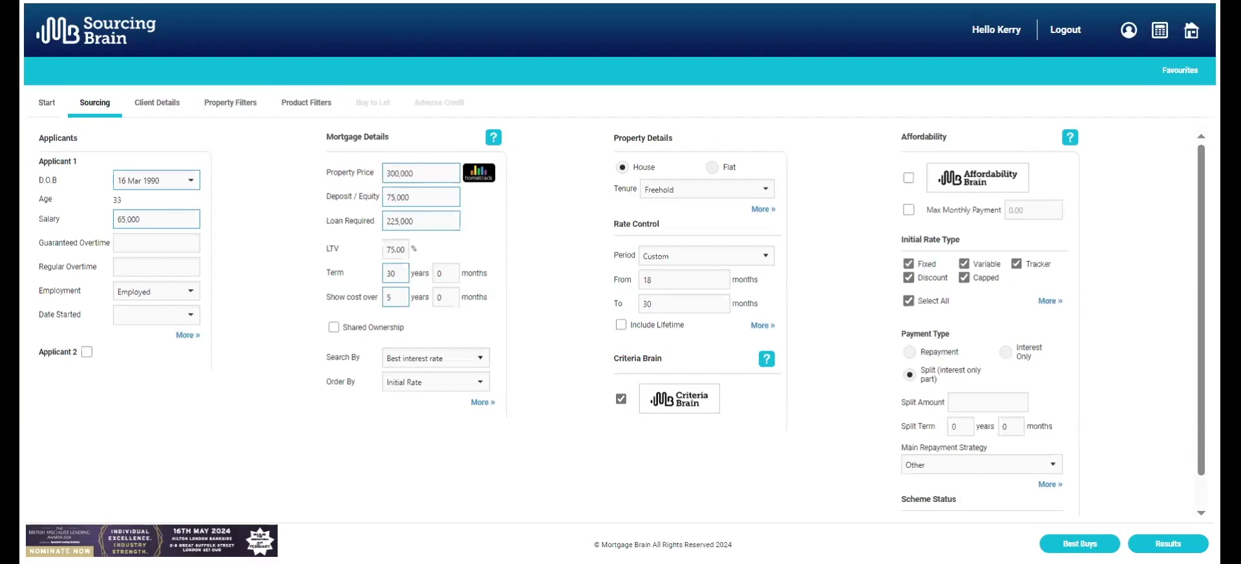
# - Set the payment type to Repayment and launch Affordability Brain for this sourcing
pyautogui.click(910, 352)
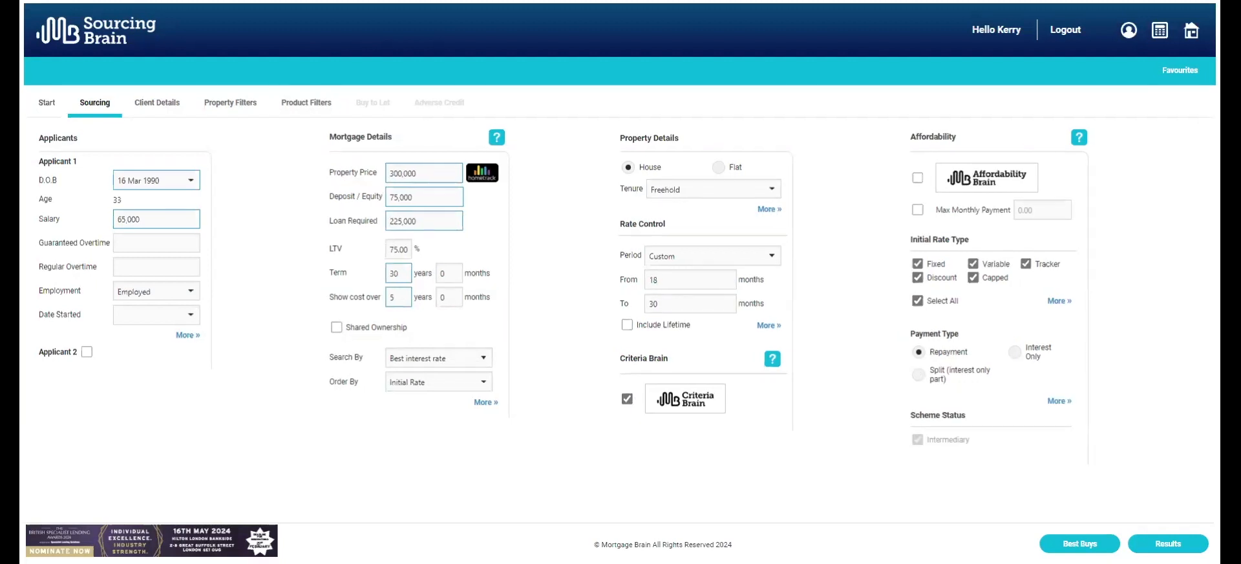
pyautogui.click(1007, 185)
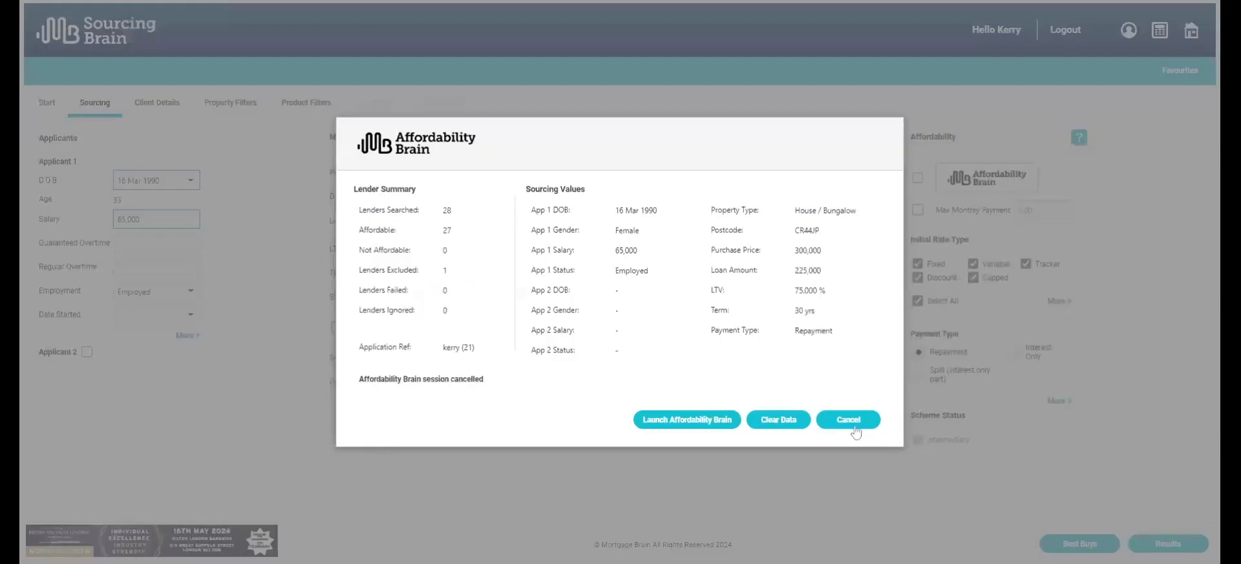
pyautogui.click(692, 422)
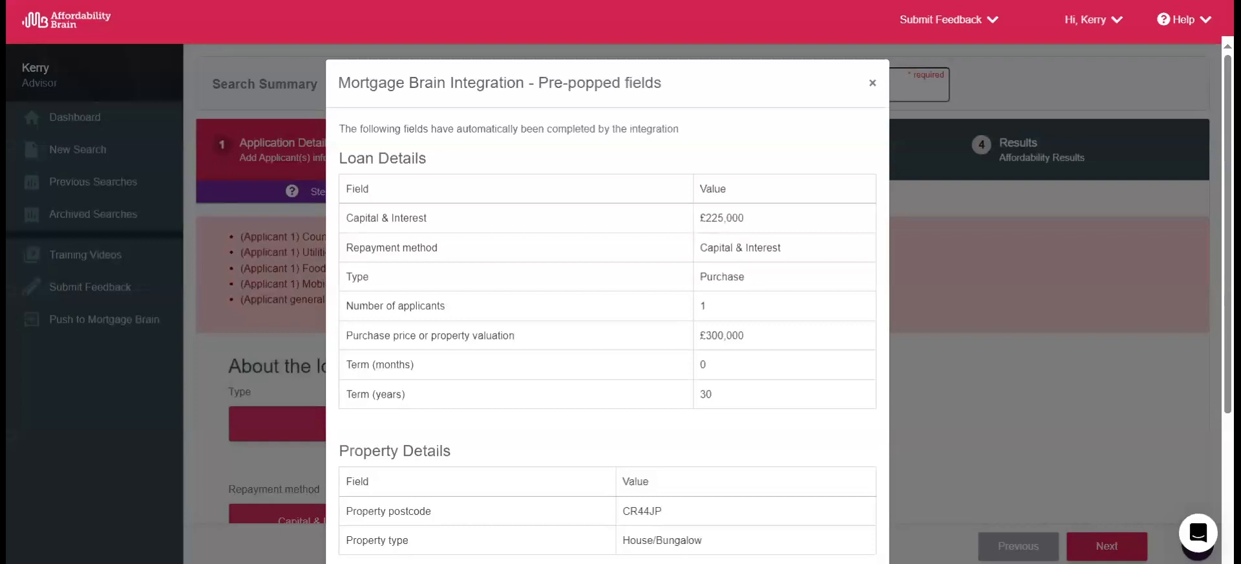
# - Review and accept the pre-populated loan, property and applicant fields, then enter the adviser's first name as the search reference
pyautogui.scroll(-3, 681, 320)
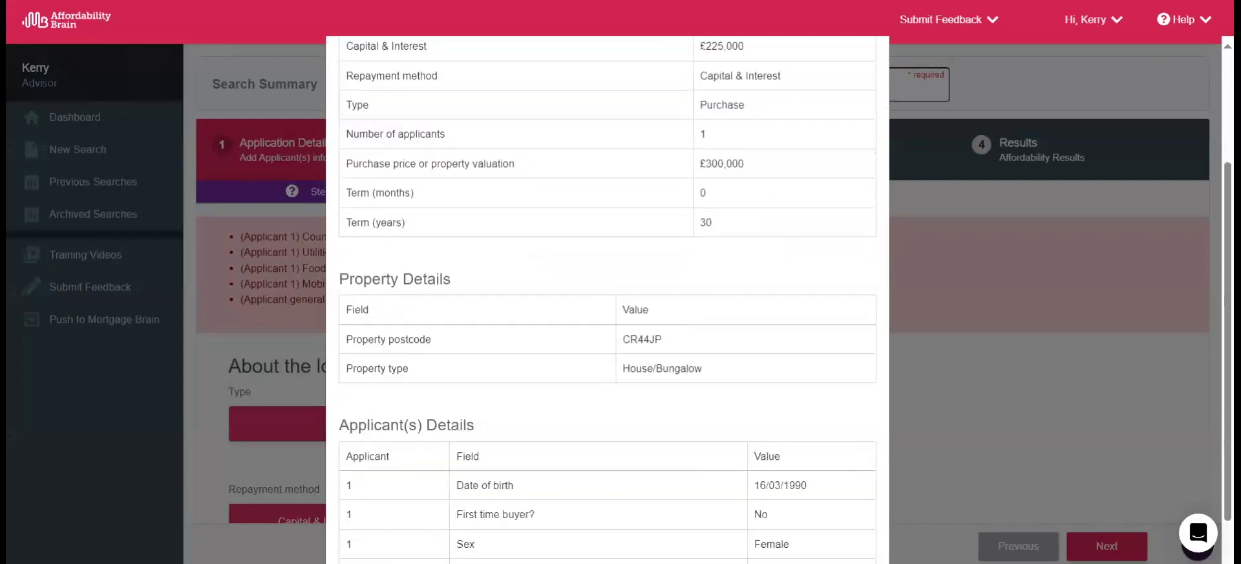
pyautogui.scroll(-2, 679, 317)
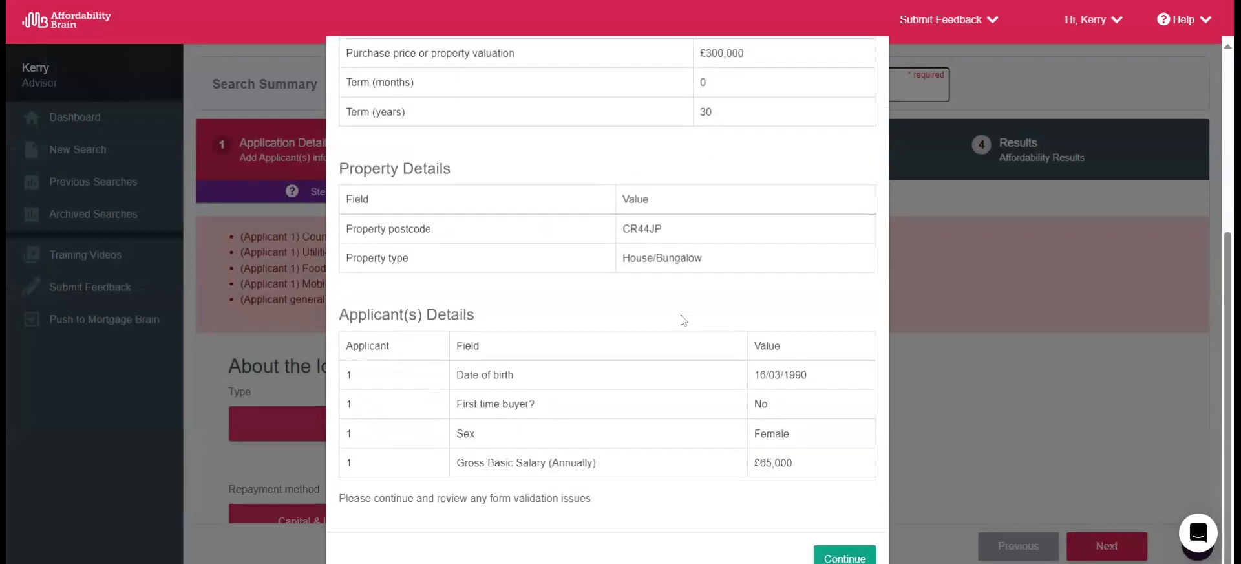
pyautogui.click(845, 556)
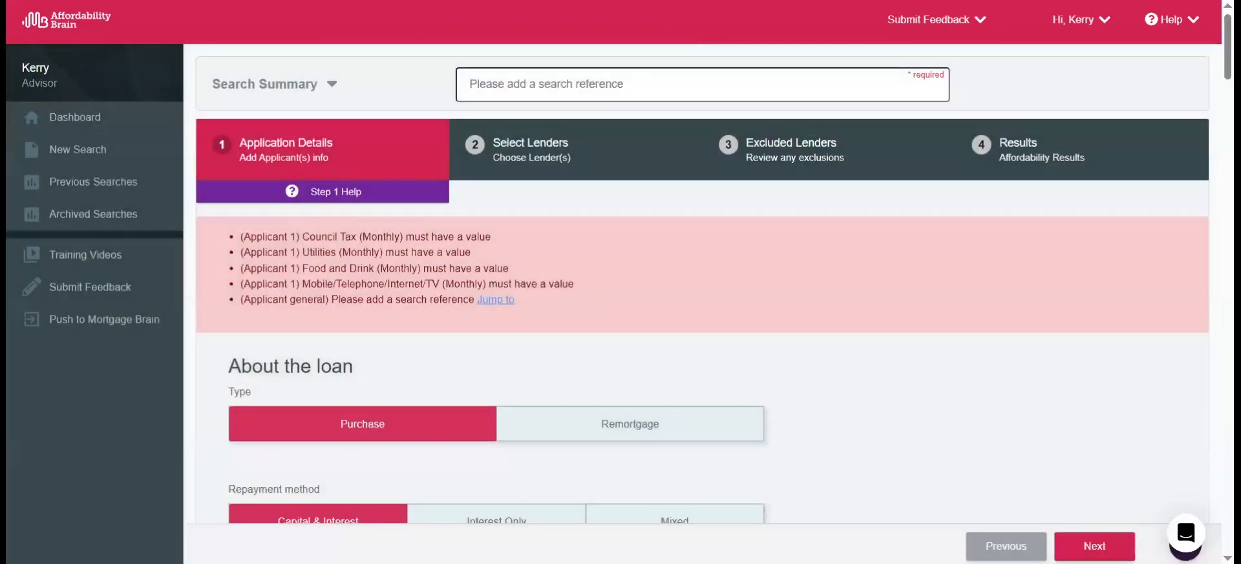
pyautogui.click(702, 84)
pyautogui.write('kerry')
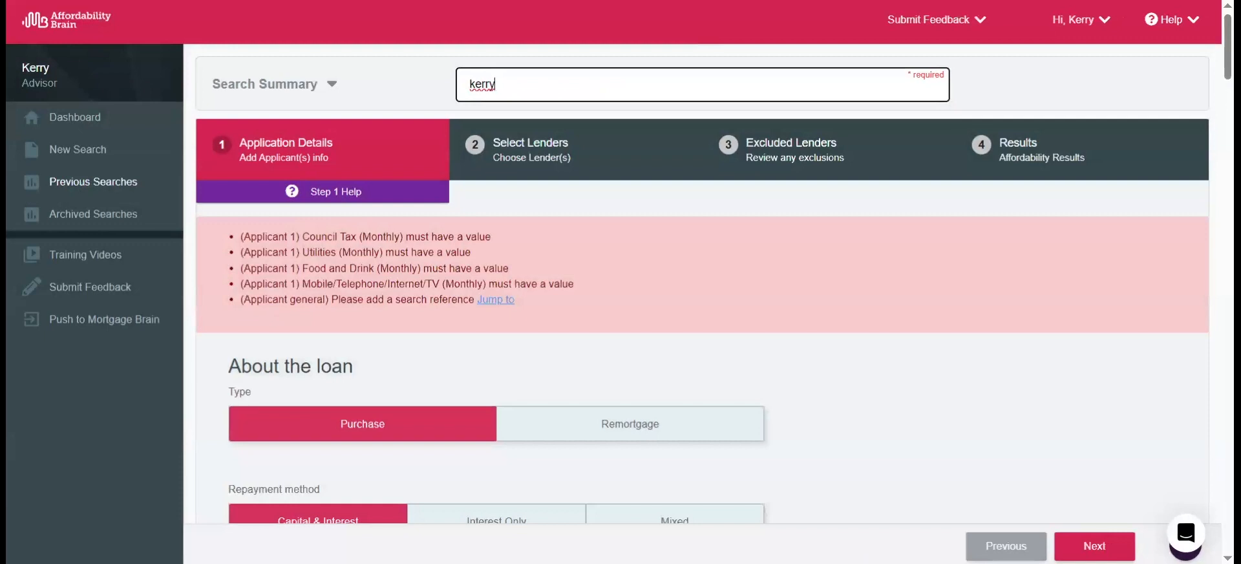
# - Examine the loan, property, applicant and employed income details carried over into the affordability application
pyautogui.scroll(-2, 921, 319)
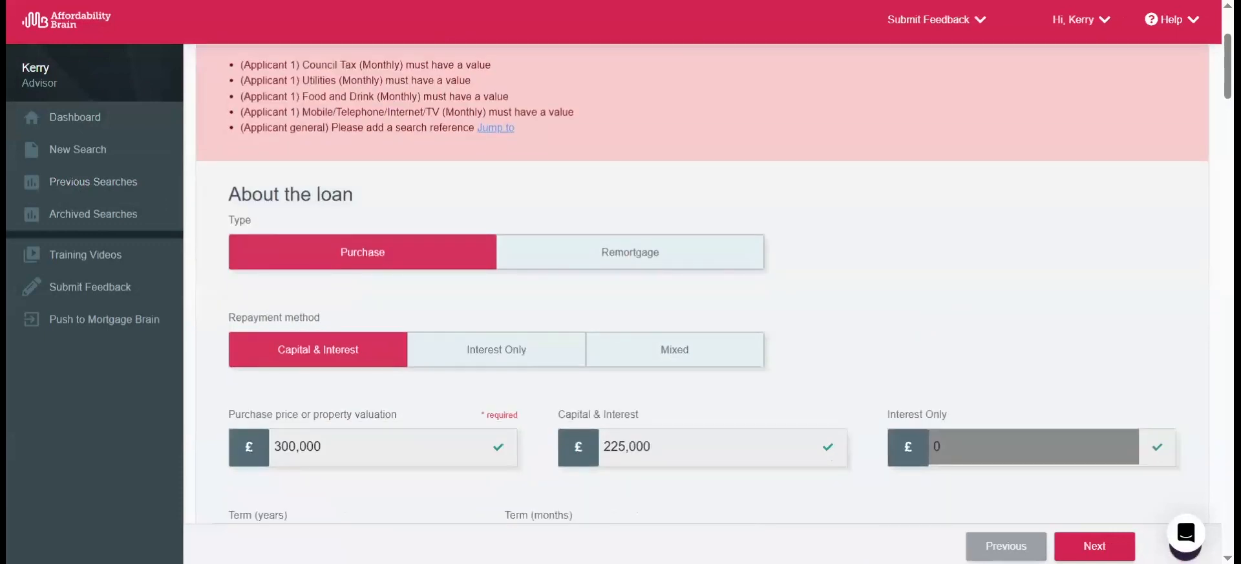
pyautogui.scroll(-2, 923, 322)
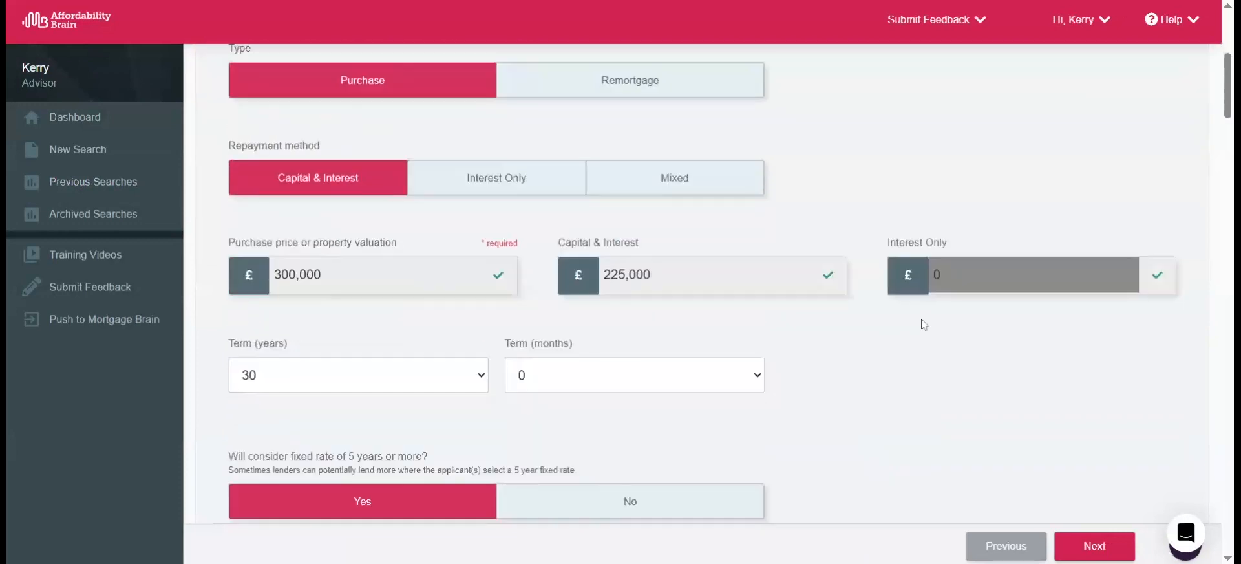
pyautogui.scroll(-3, 923, 323)
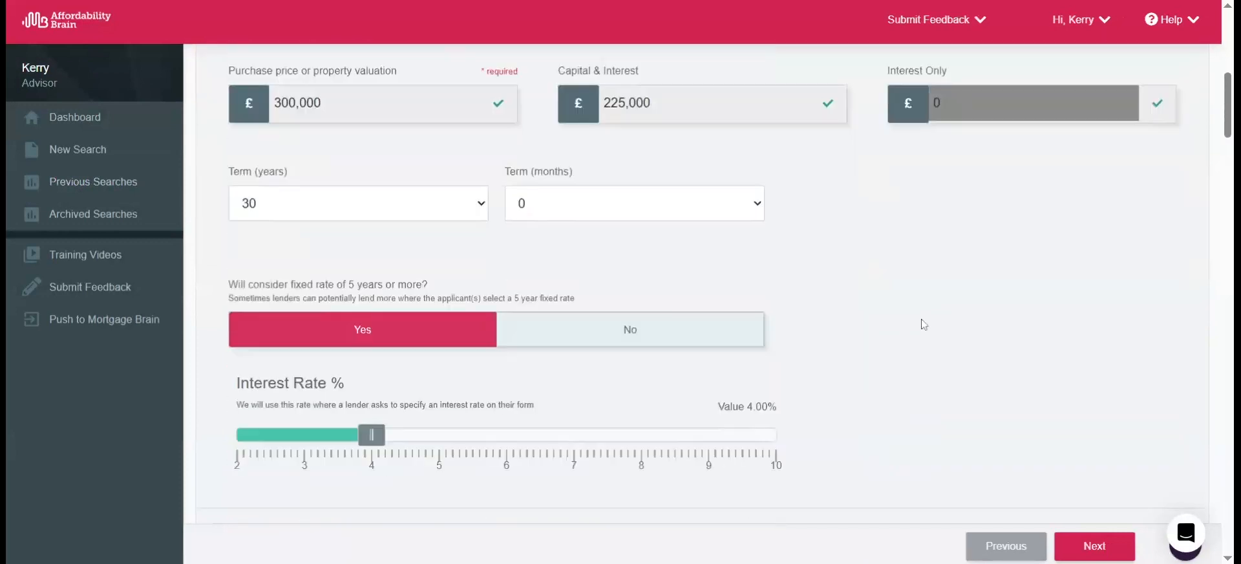
pyautogui.scroll(-3, 923, 323)
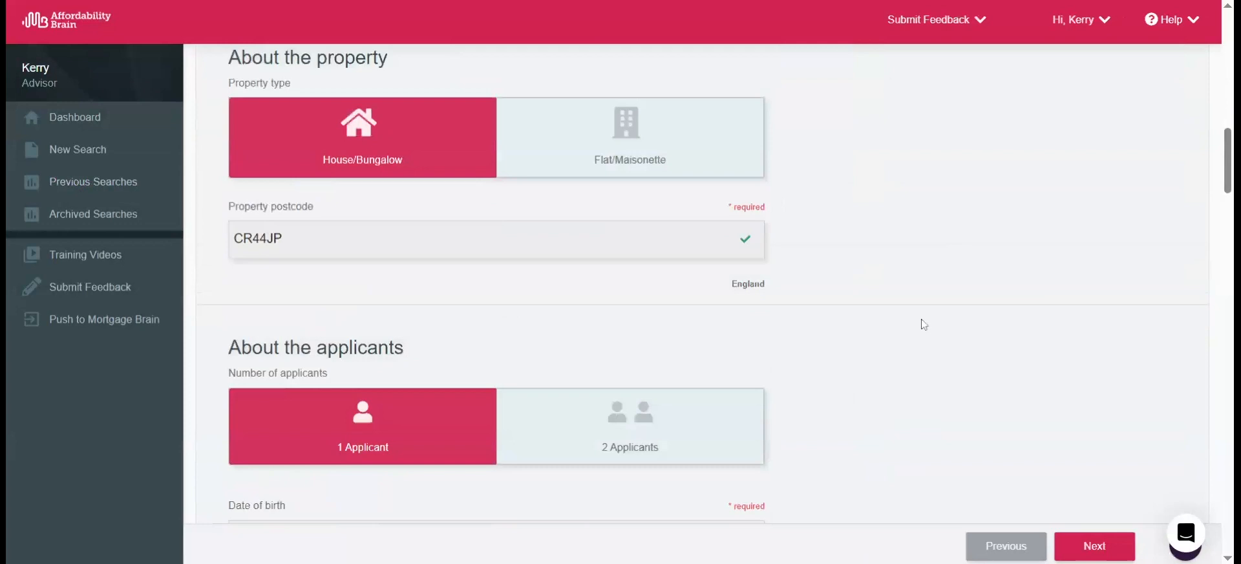
pyautogui.scroll(-2, 924, 324)
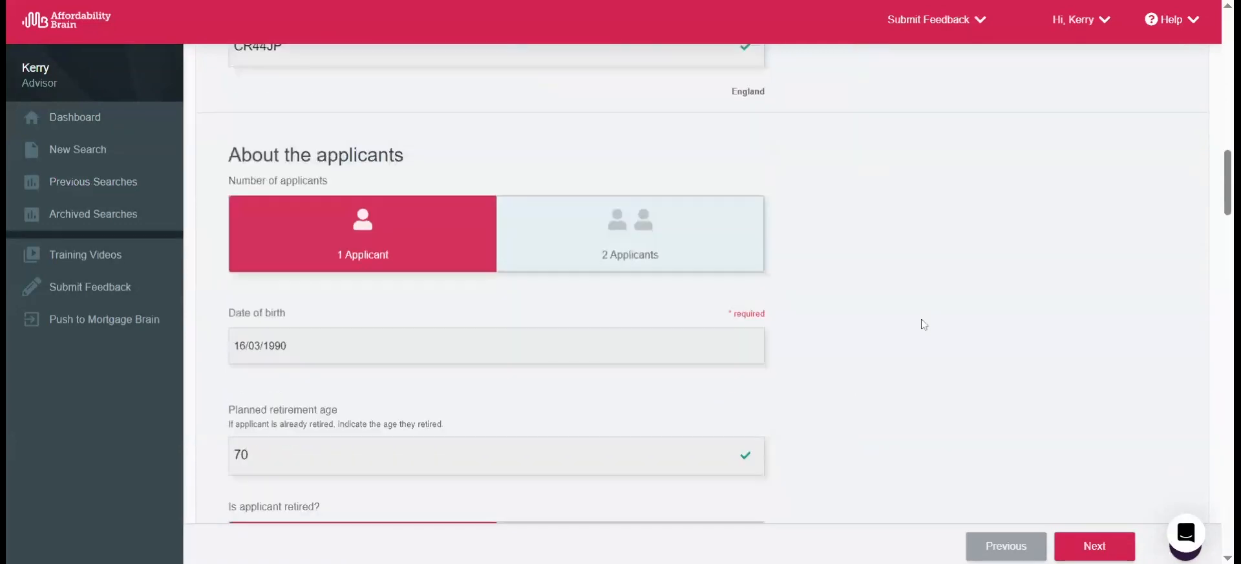
pyautogui.scroll(-2, 924, 324)
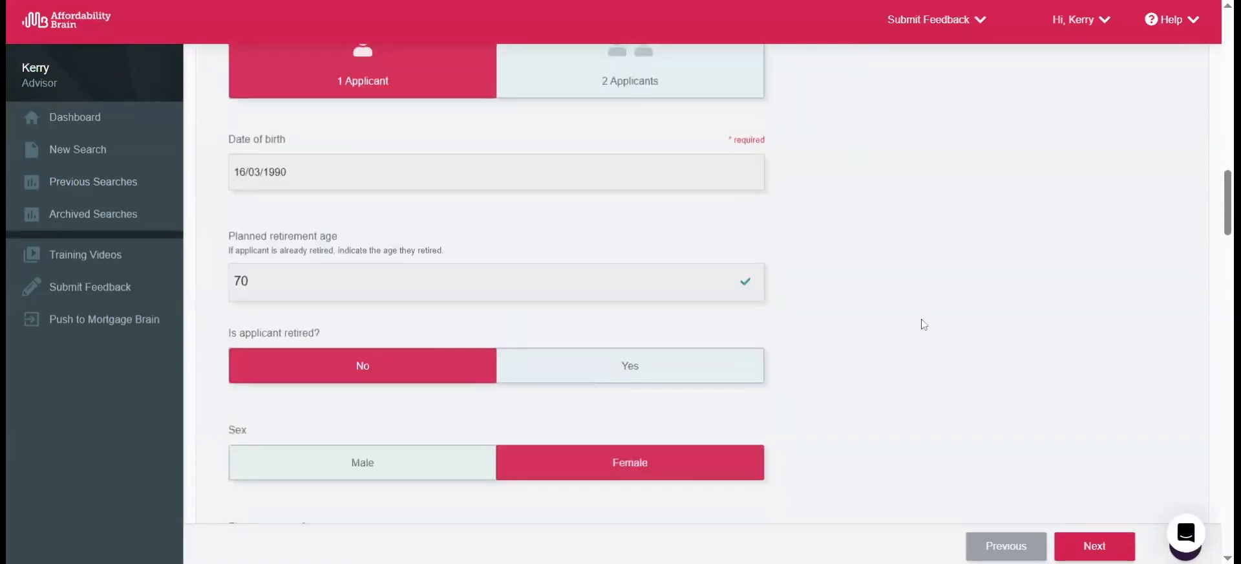
pyautogui.scroll(-3, 924, 324)
pyautogui.scroll(-1, 923, 324)
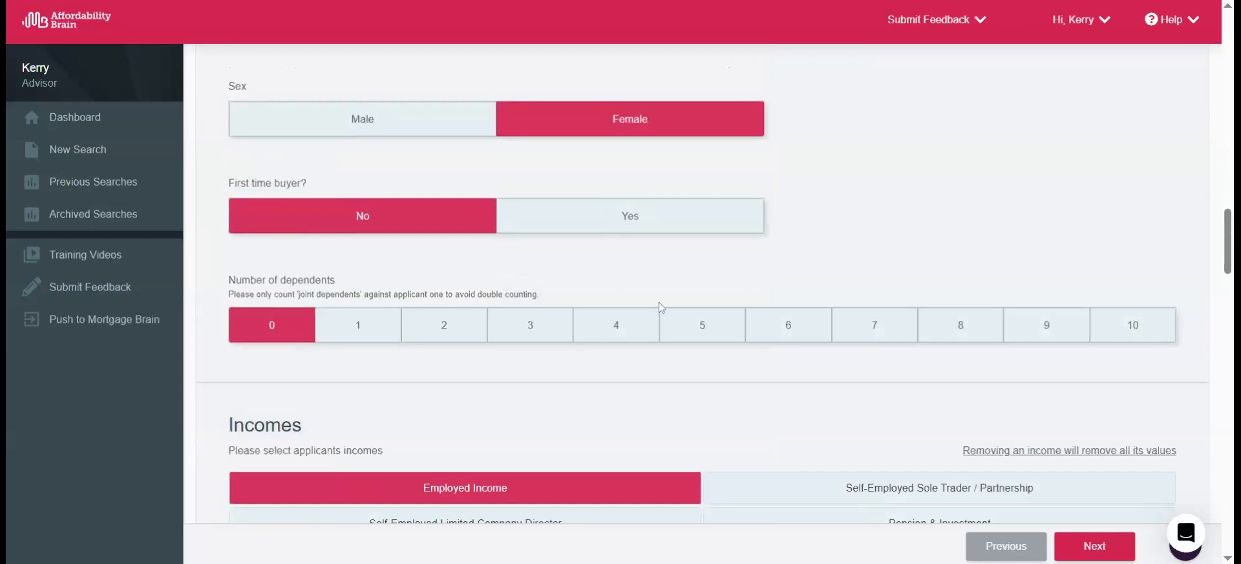
pyautogui.scroll(-2, 762, 318)
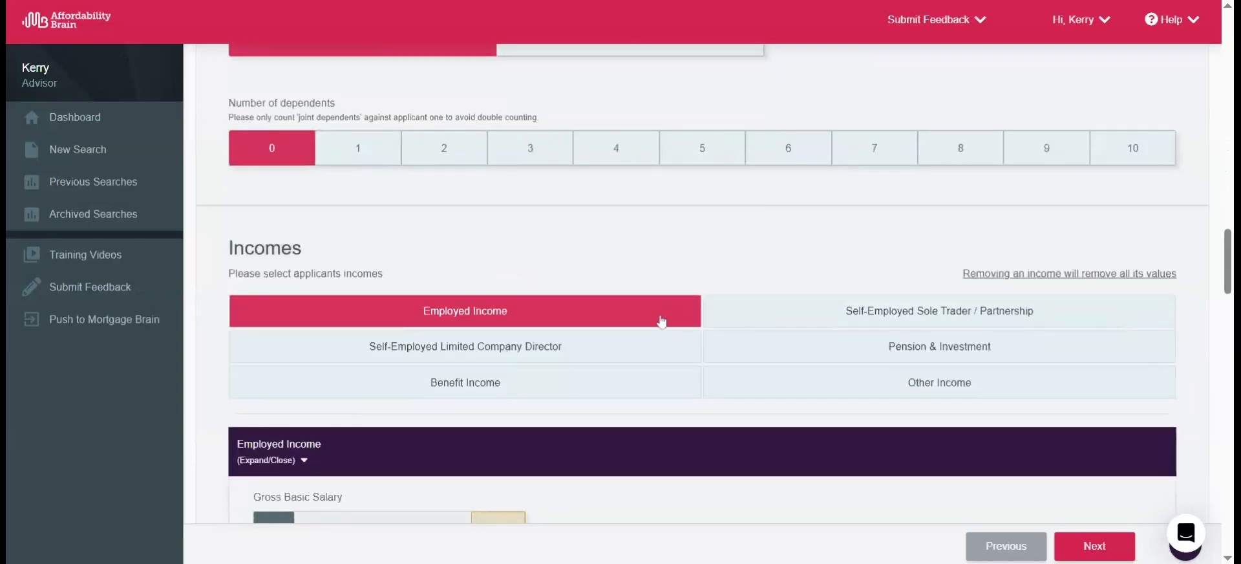
pyautogui.scroll(-4, 661, 321)
pyautogui.scroll(-3, 661, 321)
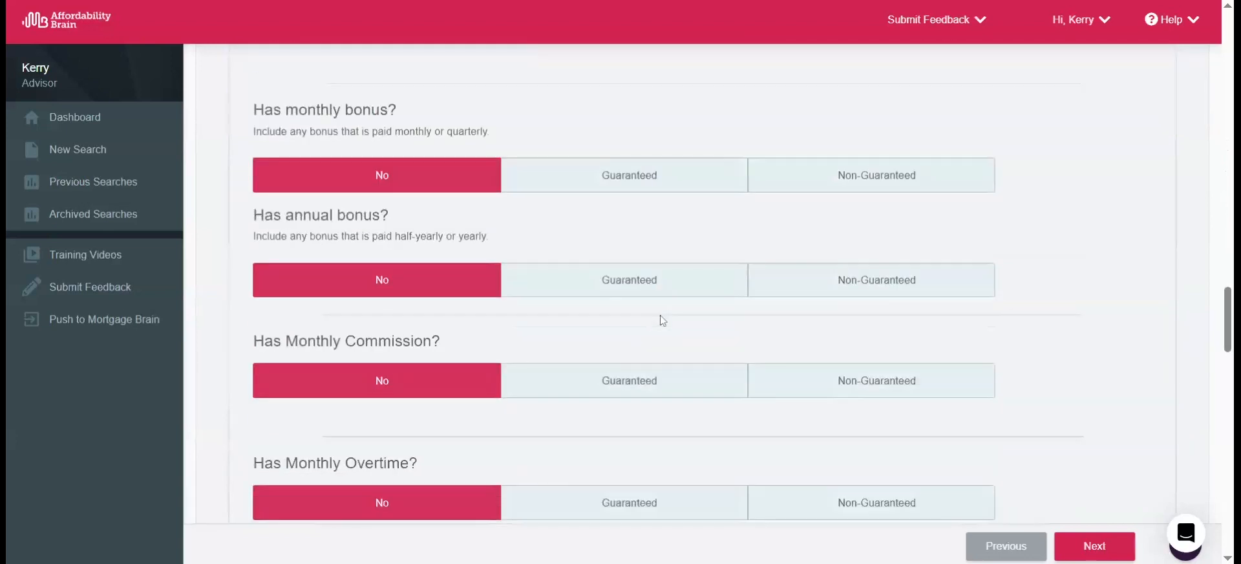
# - Declare employment allowances for the applicant and set the monthly car allowance to £200
pyautogui.scroll(-3, 661, 317)
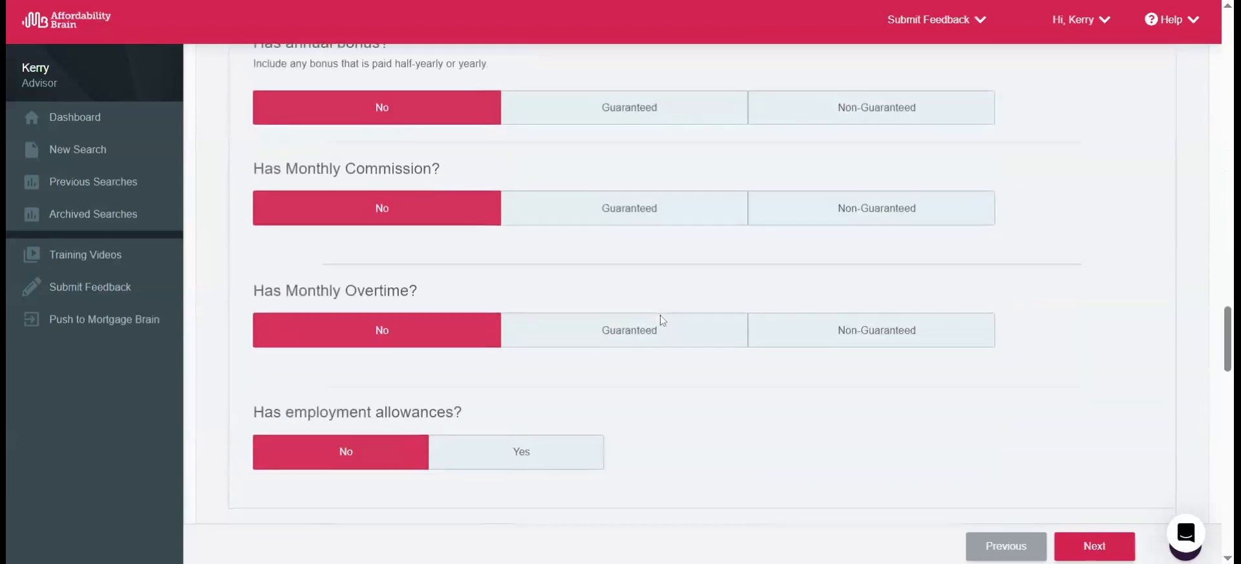
pyautogui.click(494, 459)
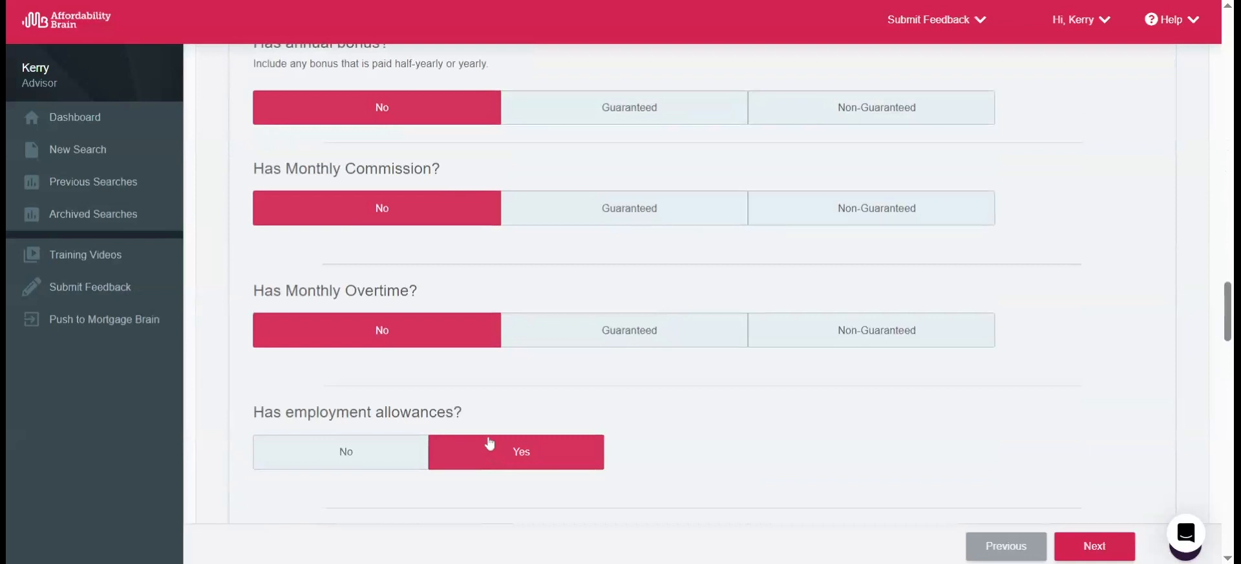
pyautogui.scroll(-3, 524, 418)
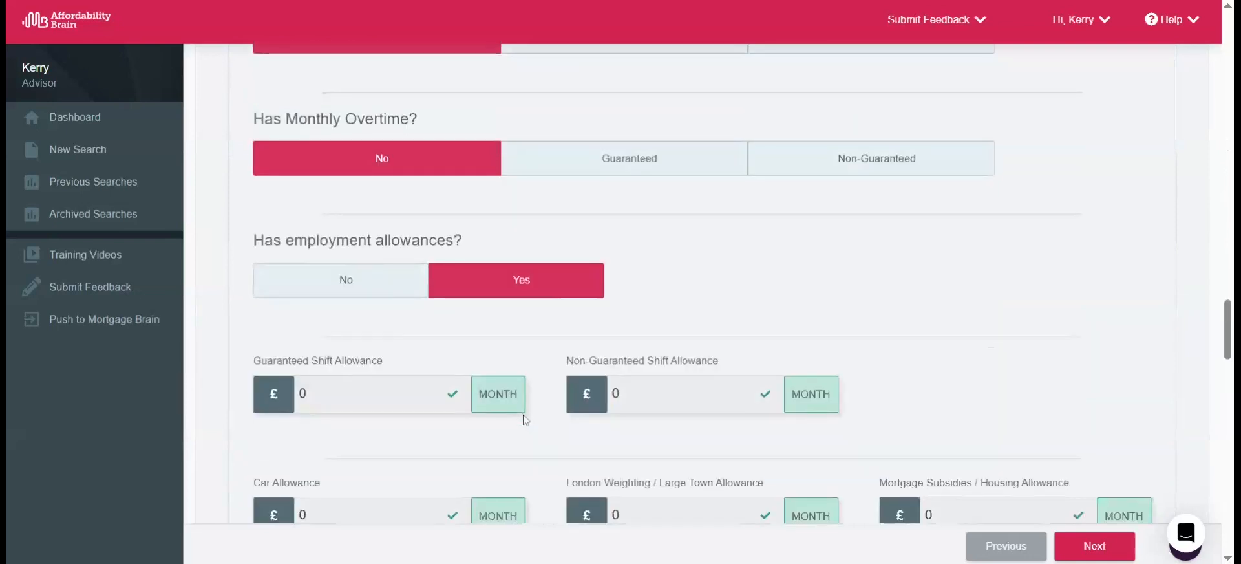
pyautogui.click(362, 344)
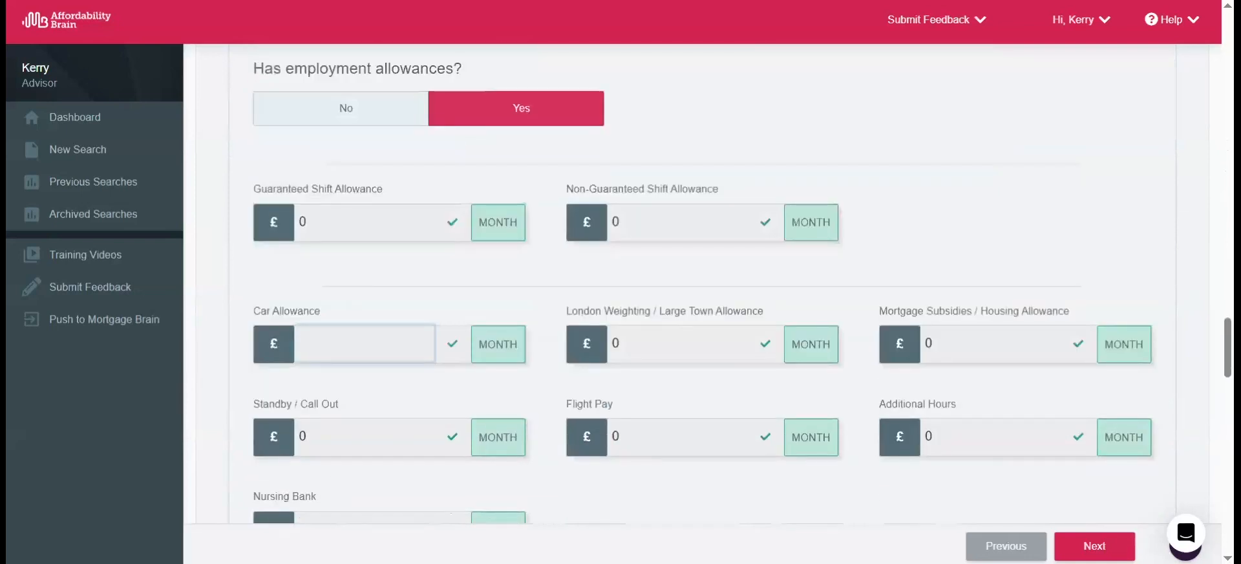
pyautogui.write('200')
pyautogui.click(474, 295)
# - Enter the required monthly expenditures: council tax £200, utilities £200, food and drink £200, and mobile/telephone/internet/TV £100
pyautogui.scroll(-4, 476, 296)
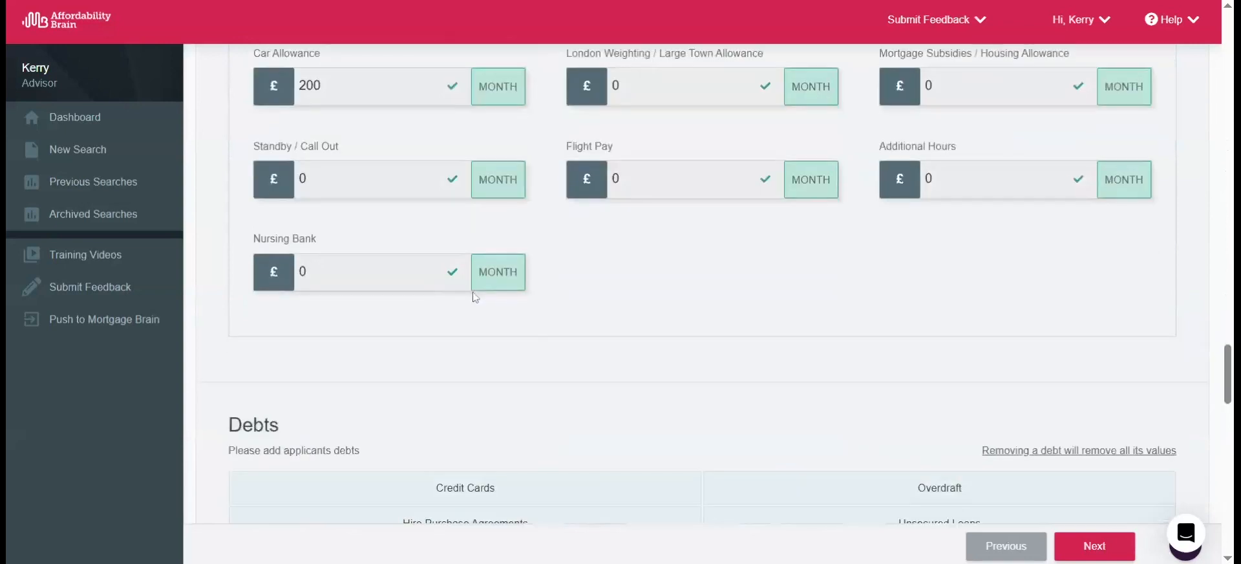
pyautogui.scroll(-3, 475, 296)
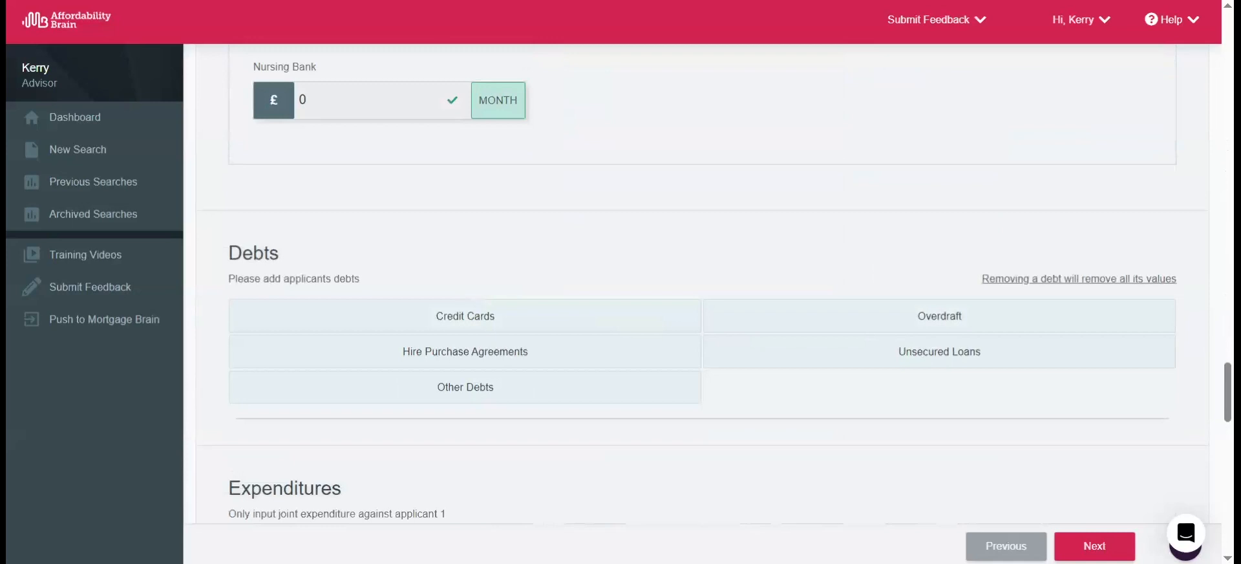
pyautogui.scroll(-4, 473, 296)
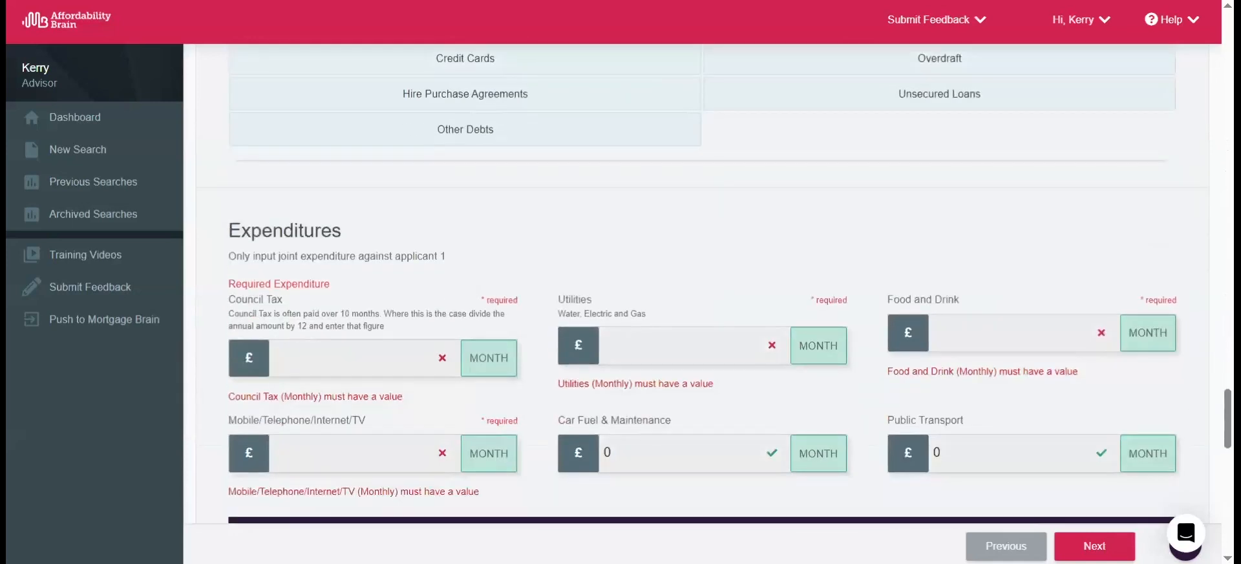
pyautogui.click(339, 357)
pyautogui.write('200')
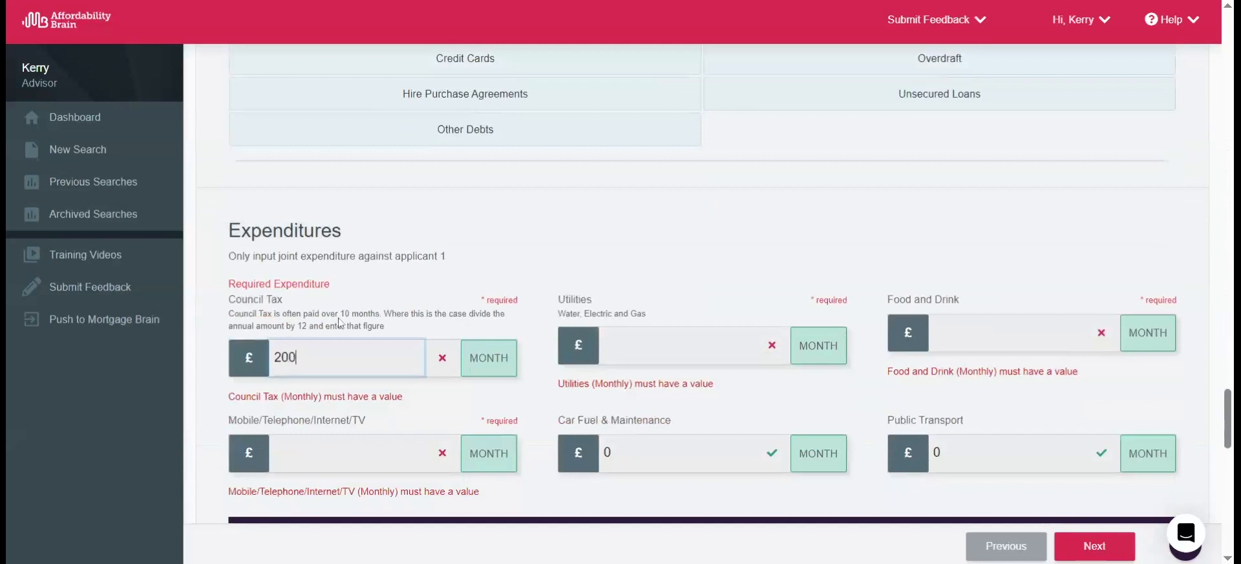
pyautogui.click(559, 299)
pyautogui.write('200')
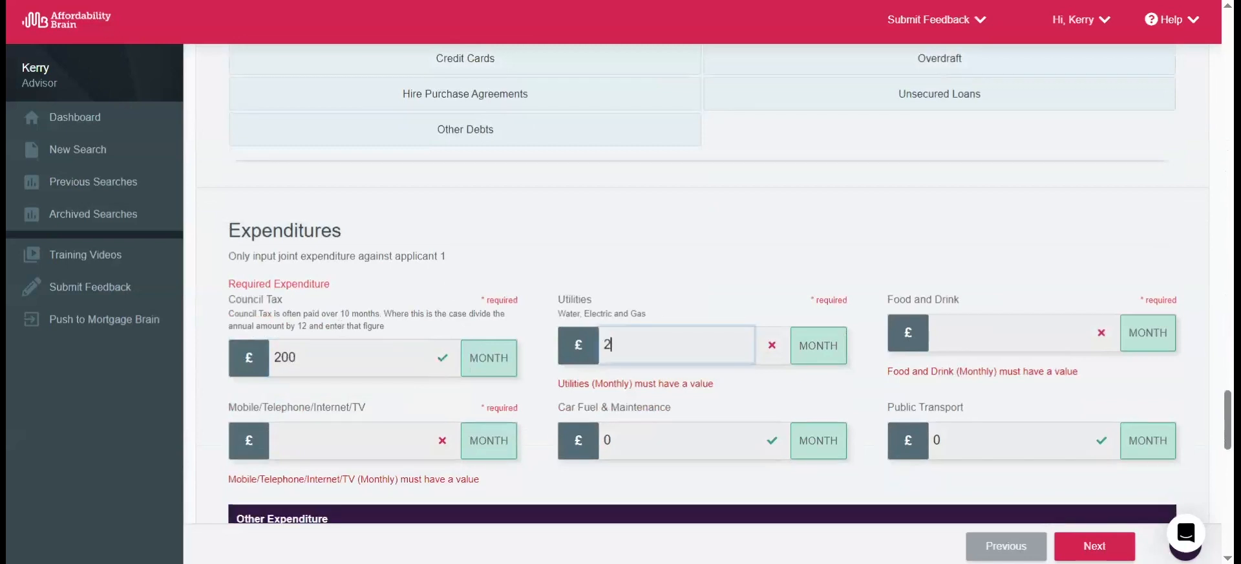
pyautogui.click(942, 332)
pyautogui.write('200')
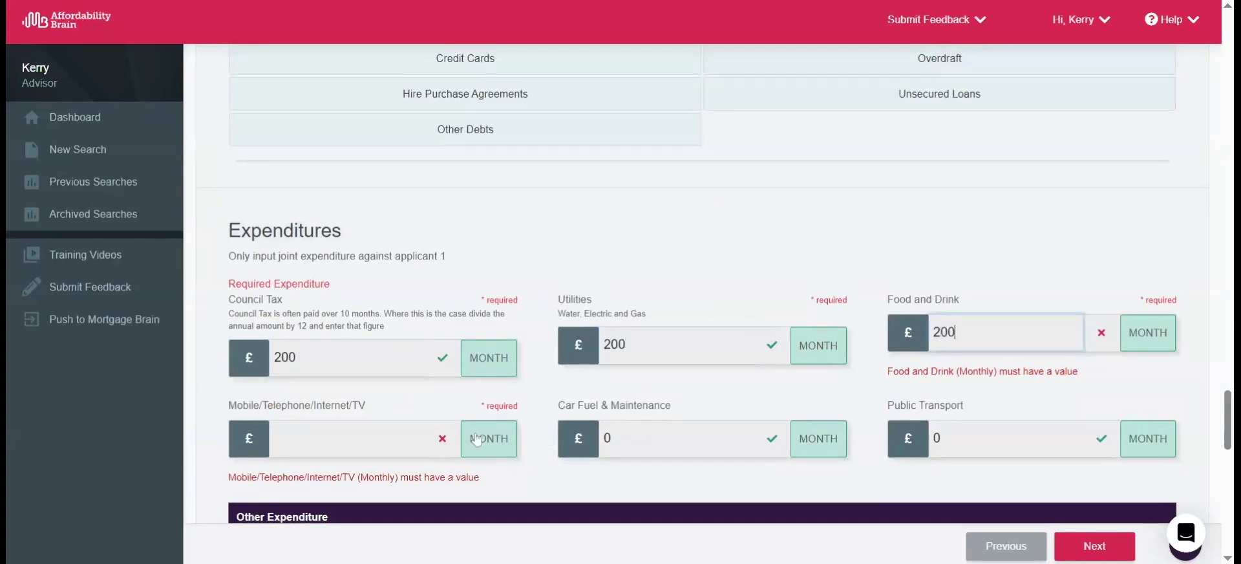
pyautogui.click(362, 438)
pyautogui.write('100')
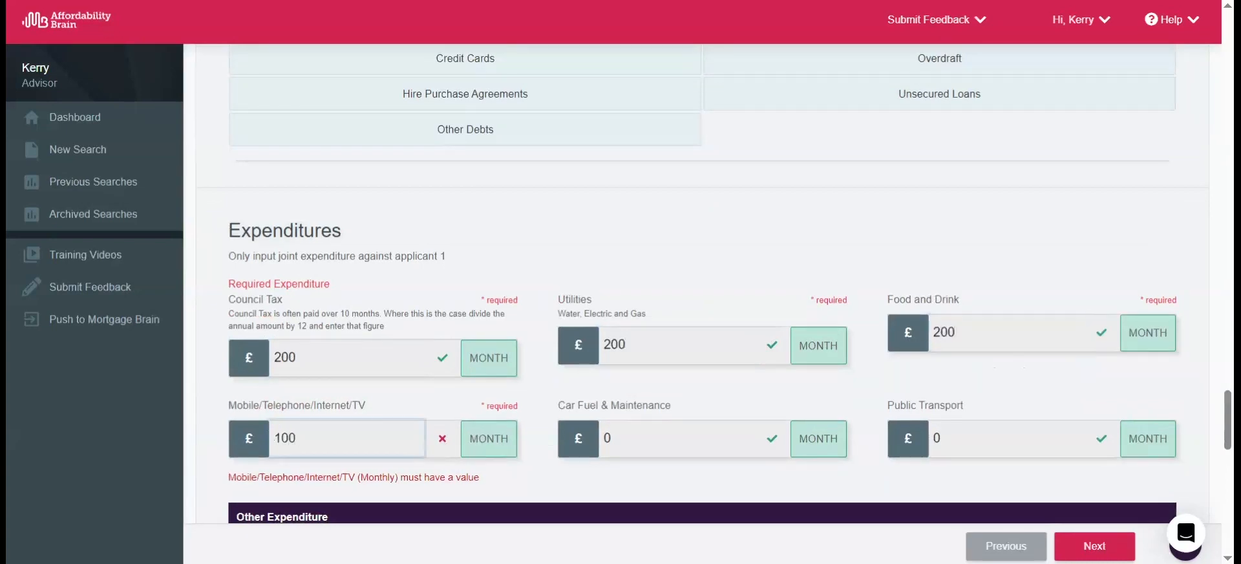
# - Check the other expenditure and significant outgoings sections without adding amounts, and proceed to the lender selection
pyautogui.scroll(-5, 824, 495)
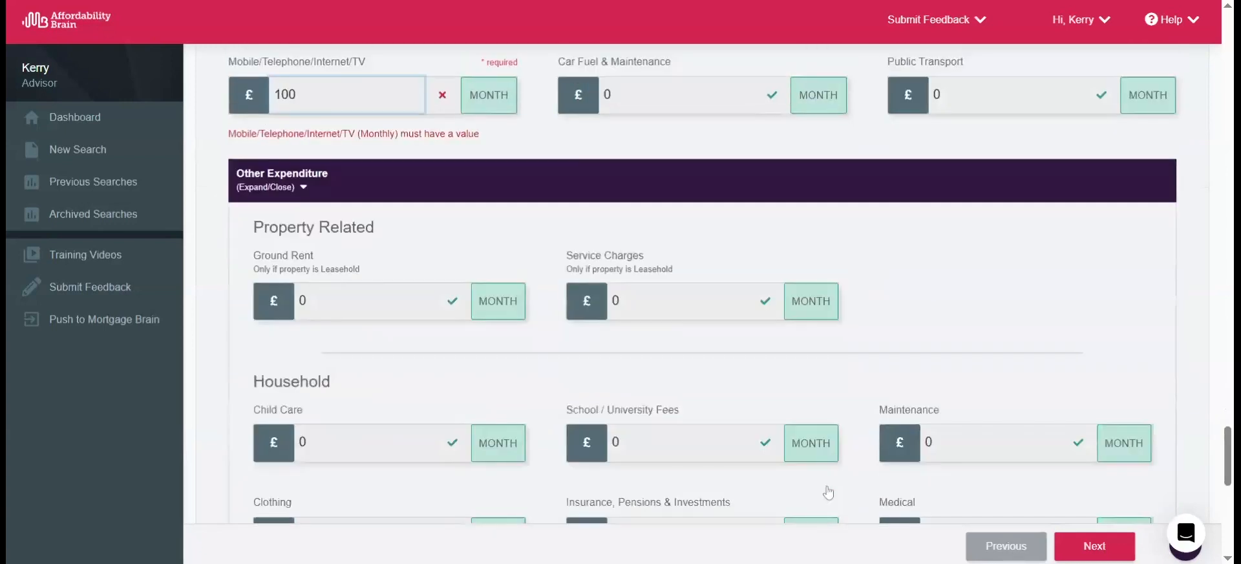
pyautogui.scroll(-2, 829, 490)
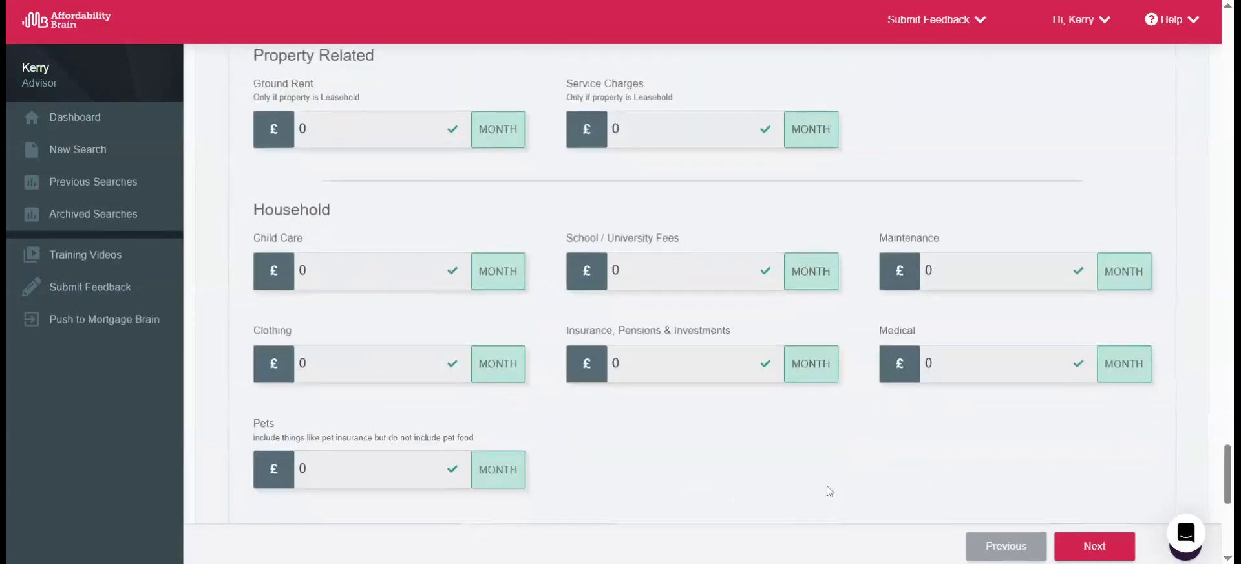
pyautogui.scroll(-5, 827, 486)
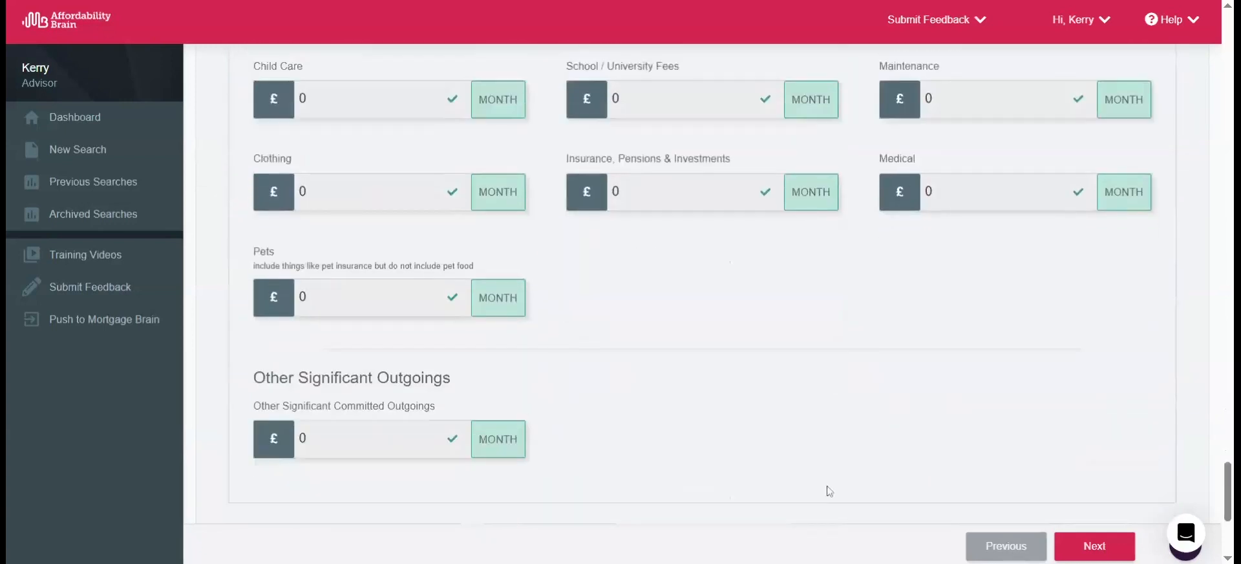
pyautogui.scroll(-1, 827, 486)
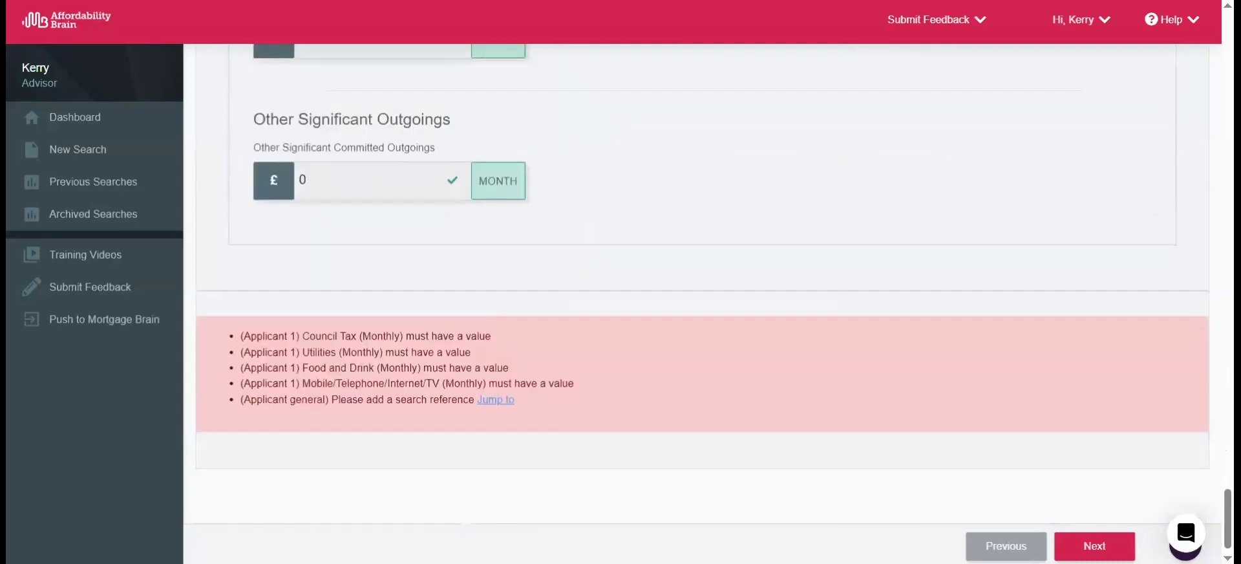
pyautogui.click(1096, 556)
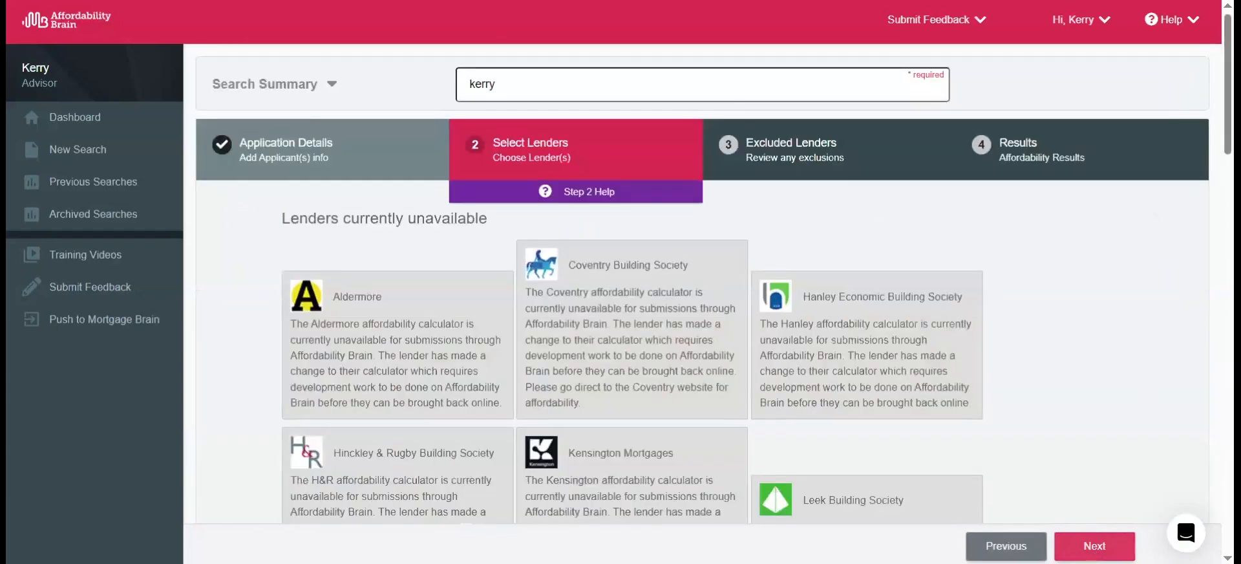
# - Select all available lenders for the affordability check, starting with Accord Mortgages
pyautogui.scroll(-1, 1146, 383)
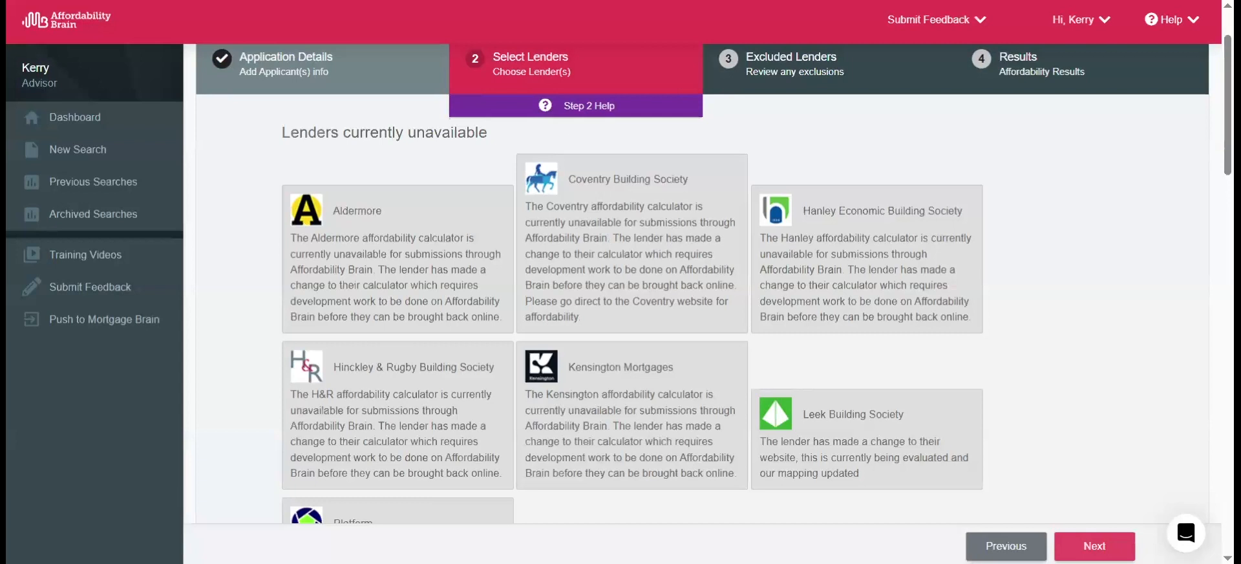
pyautogui.scroll(-8, 1146, 385)
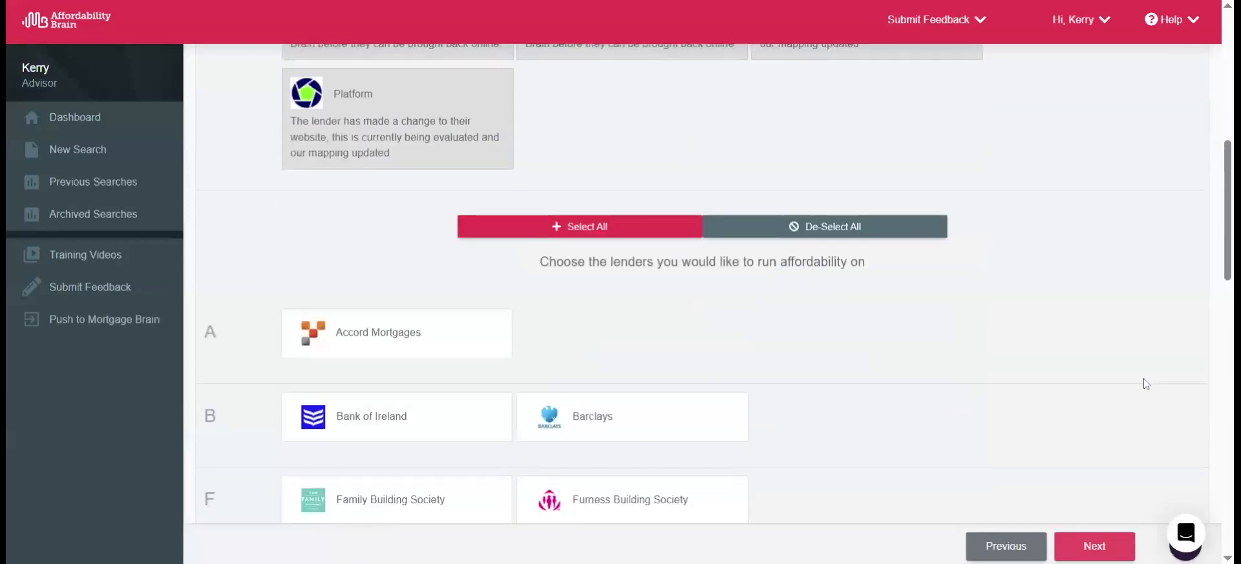
pyautogui.click(452, 250)
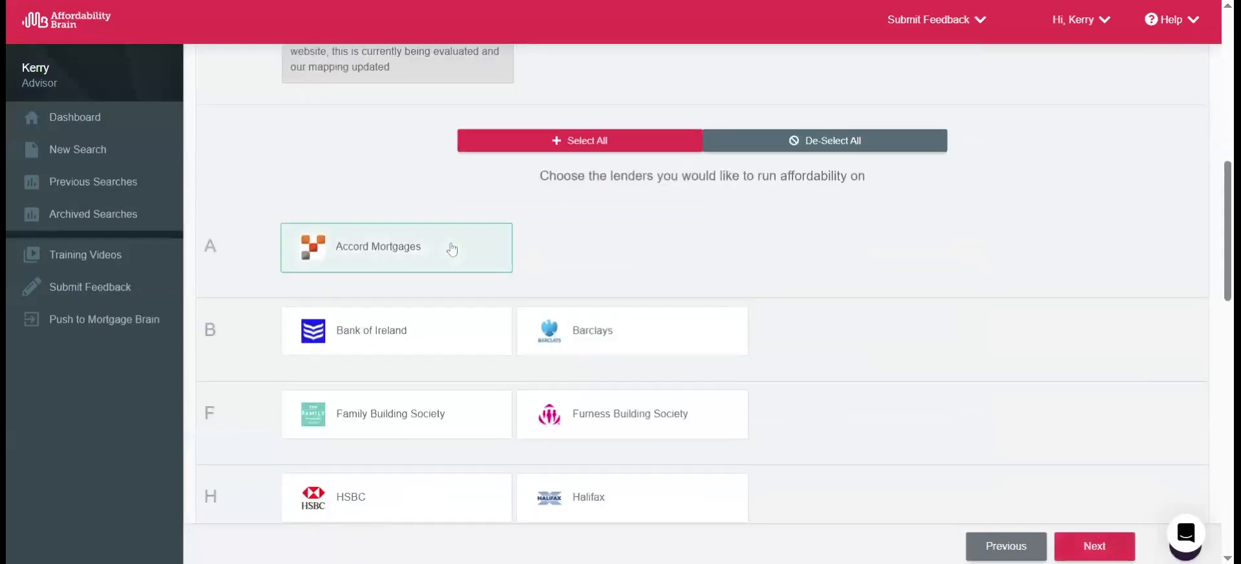
pyautogui.click(557, 140)
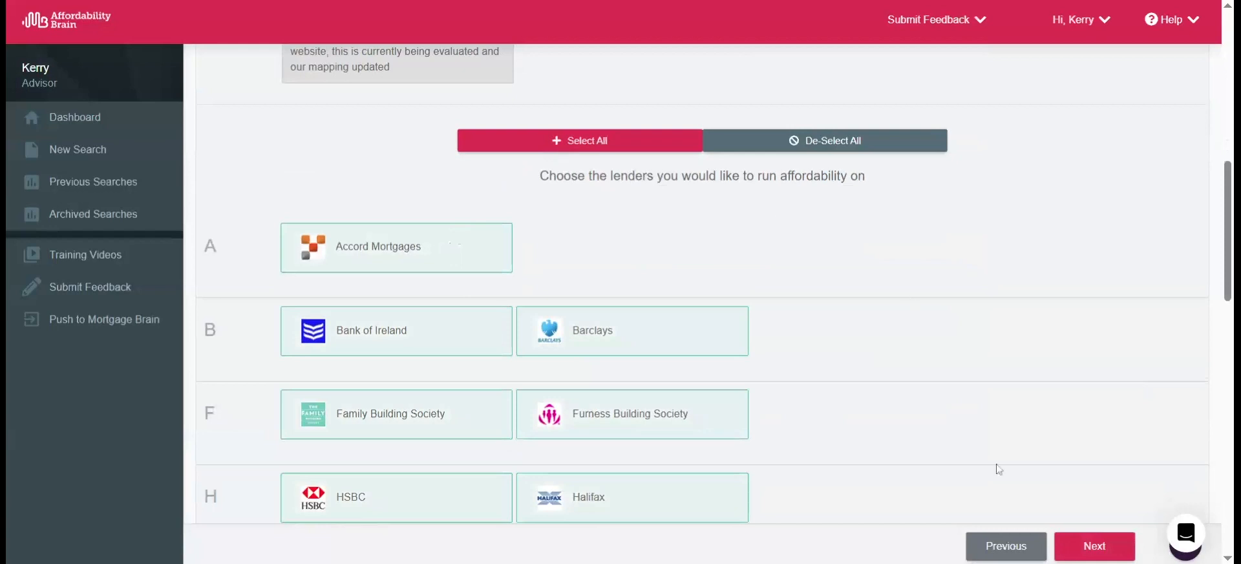
# - Proceed past the excluded lenders review and calculate the affordability results for the selected lenders
pyautogui.click(1092, 547)
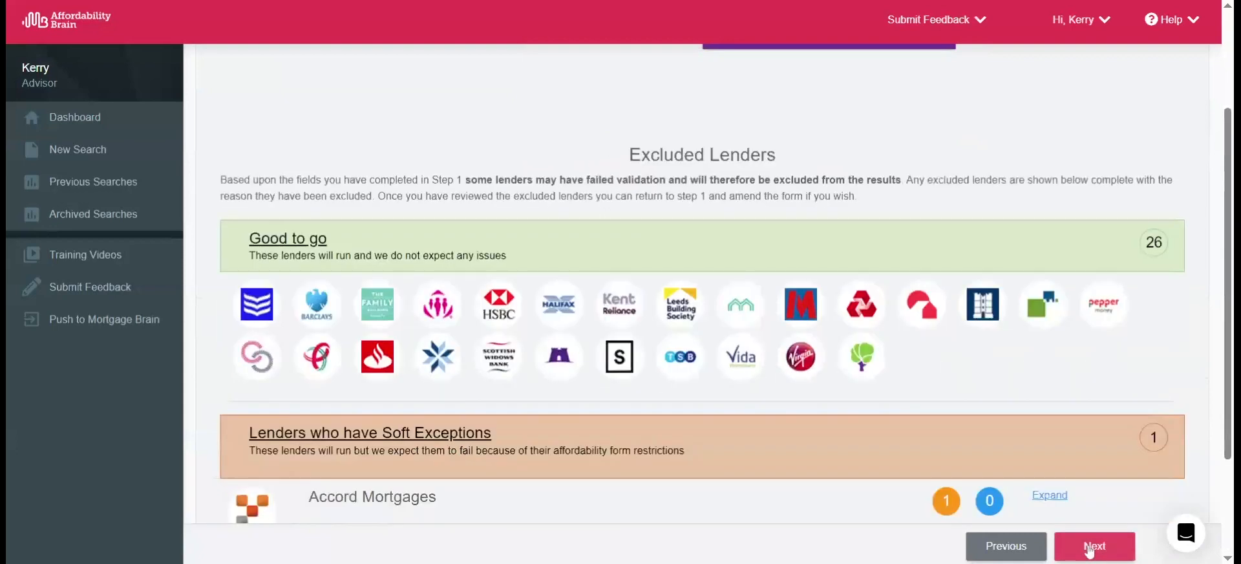
pyautogui.click(1093, 547)
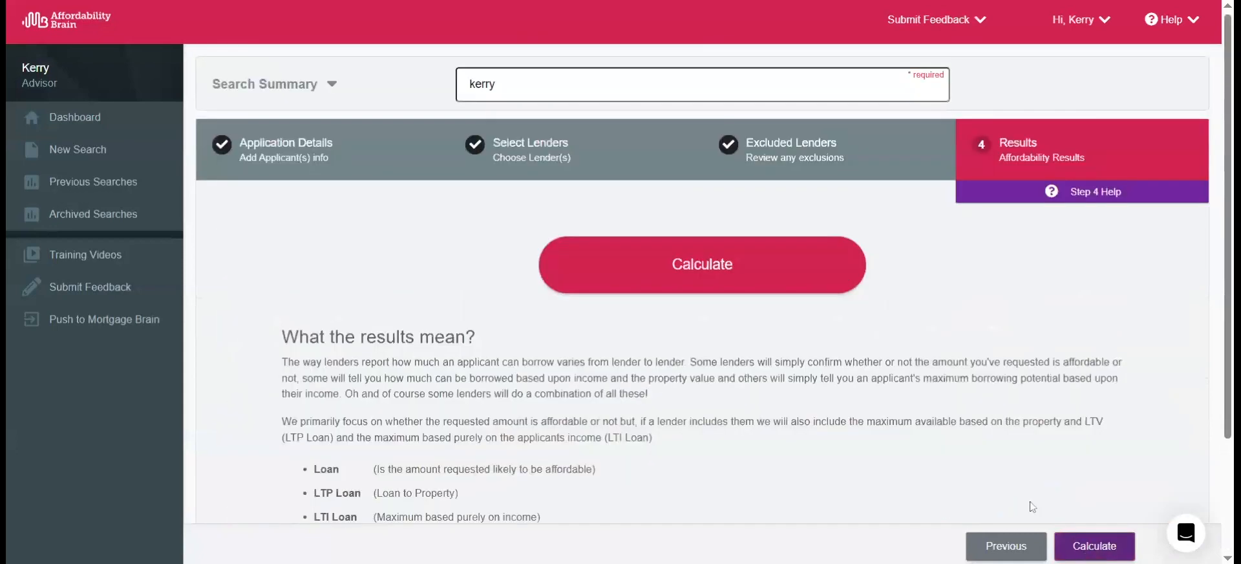
pyautogui.click(697, 270)
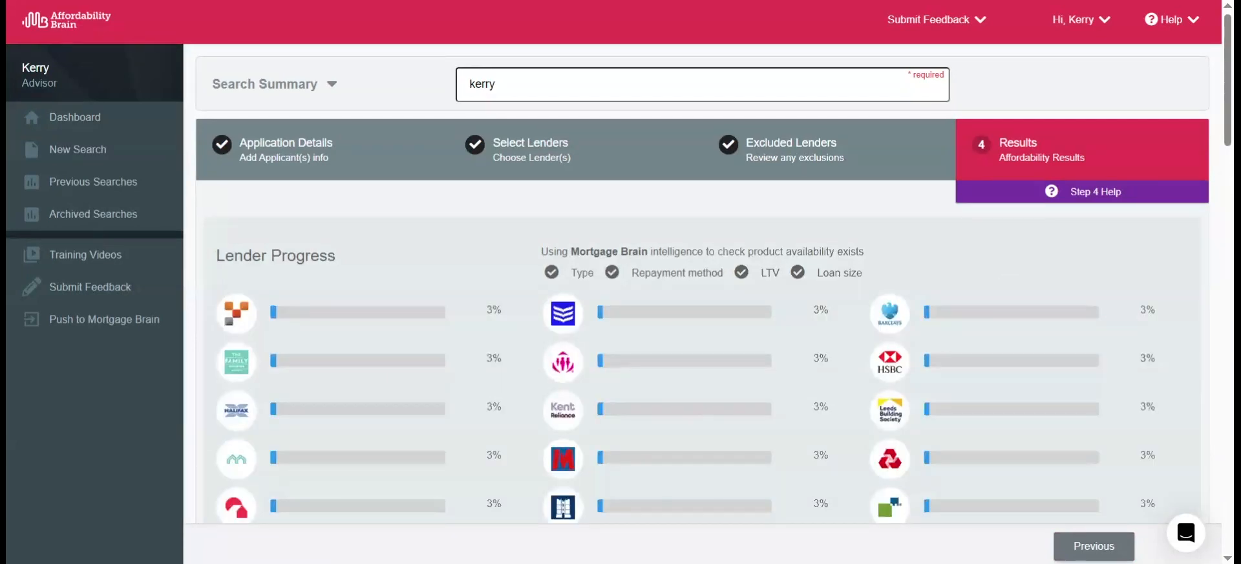
# - Examine the lender progress and the Lender Results Graph, including each lender's maximum loan and the legend
pyautogui.scroll(-7, 1007, 279)
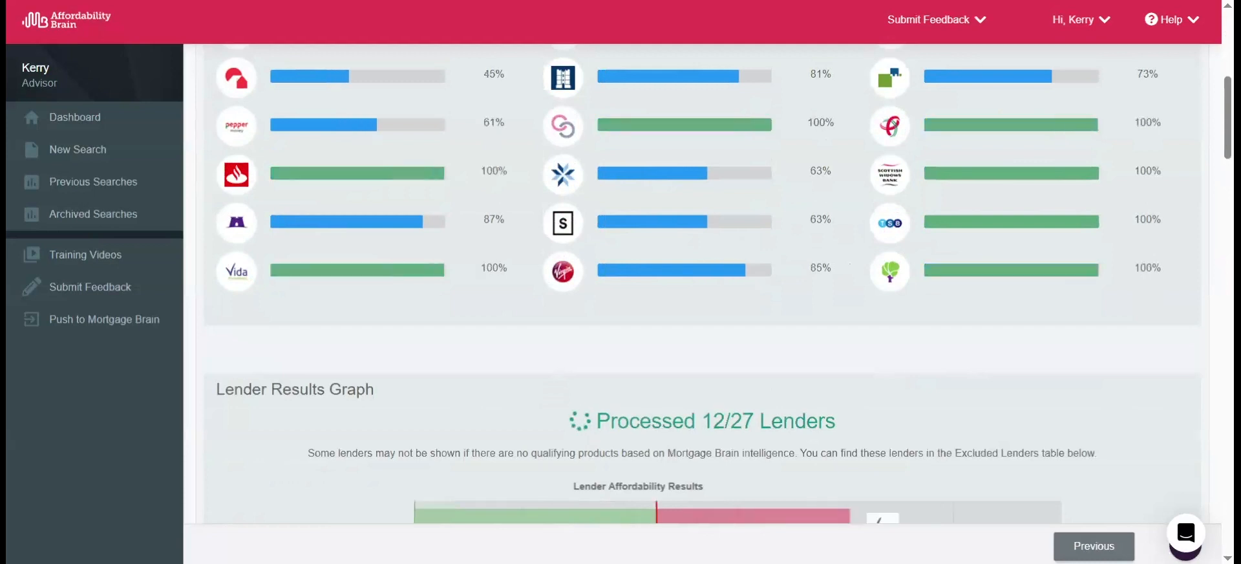
pyautogui.scroll(-3, 702, 285)
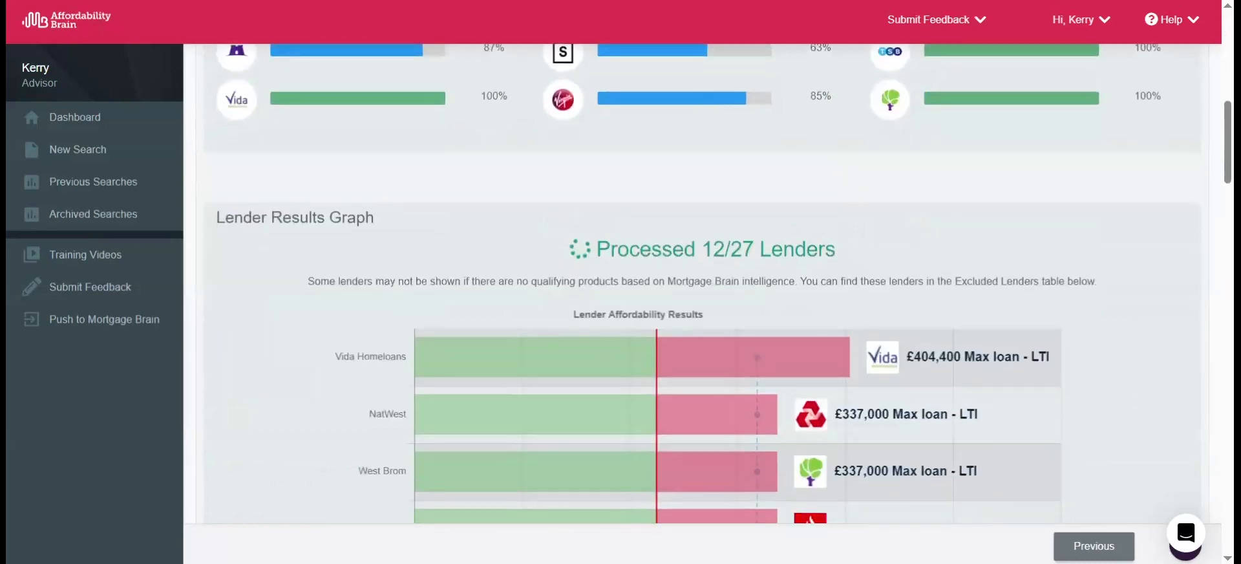
pyautogui.scroll(-1, 743, 428)
pyautogui.scroll(-1, 743, 428)
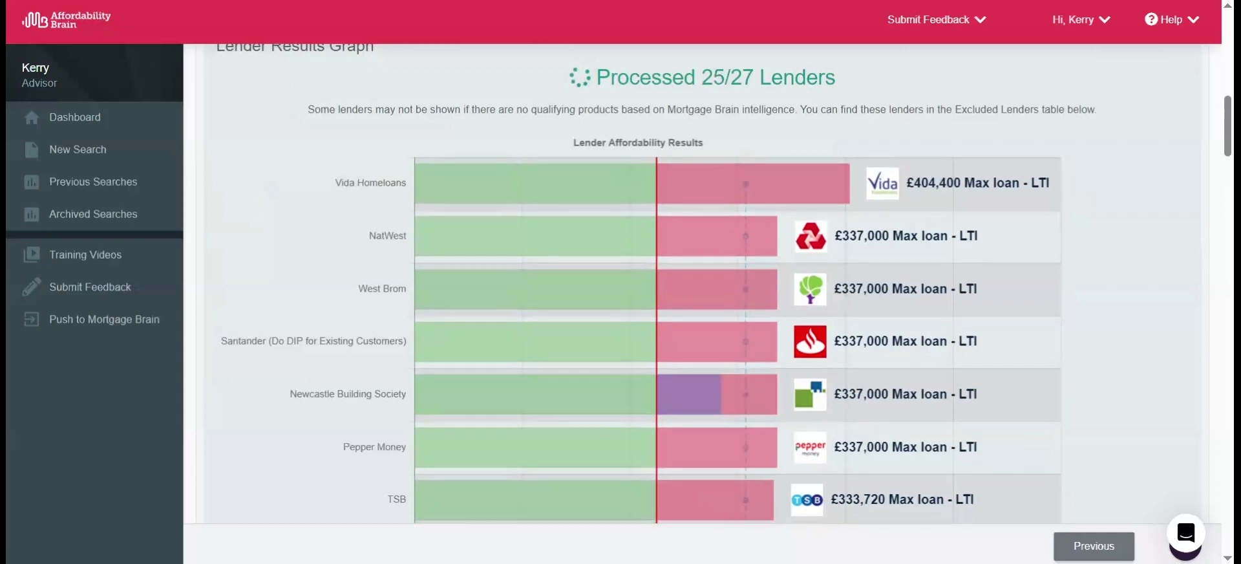
pyautogui.scroll(-10, 649, 417)
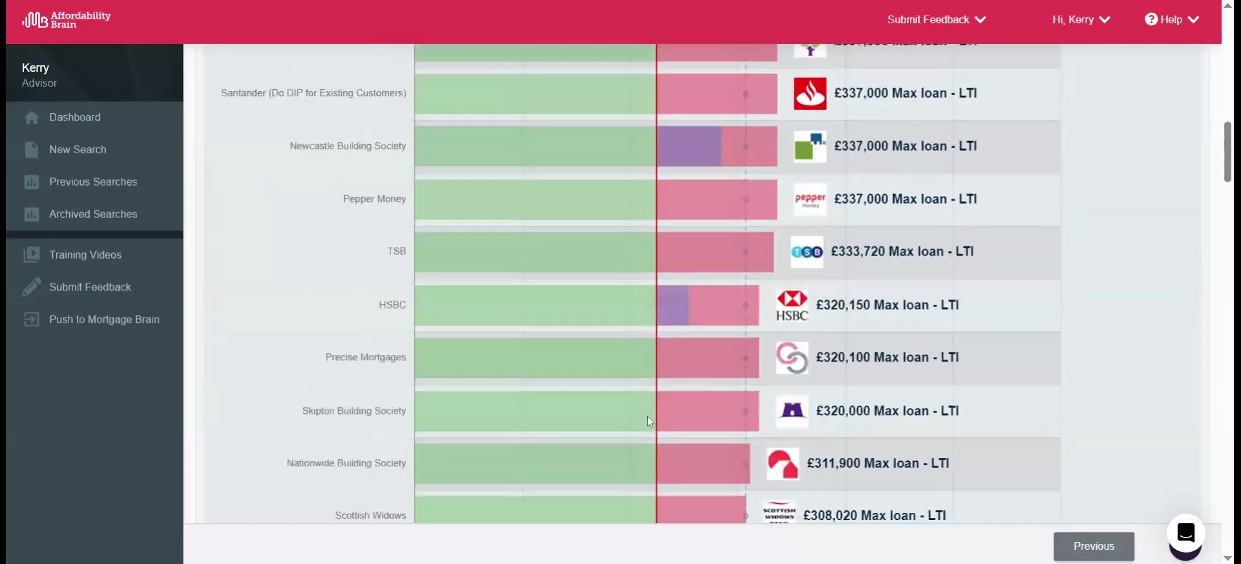
pyautogui.scroll(-3, 648, 417)
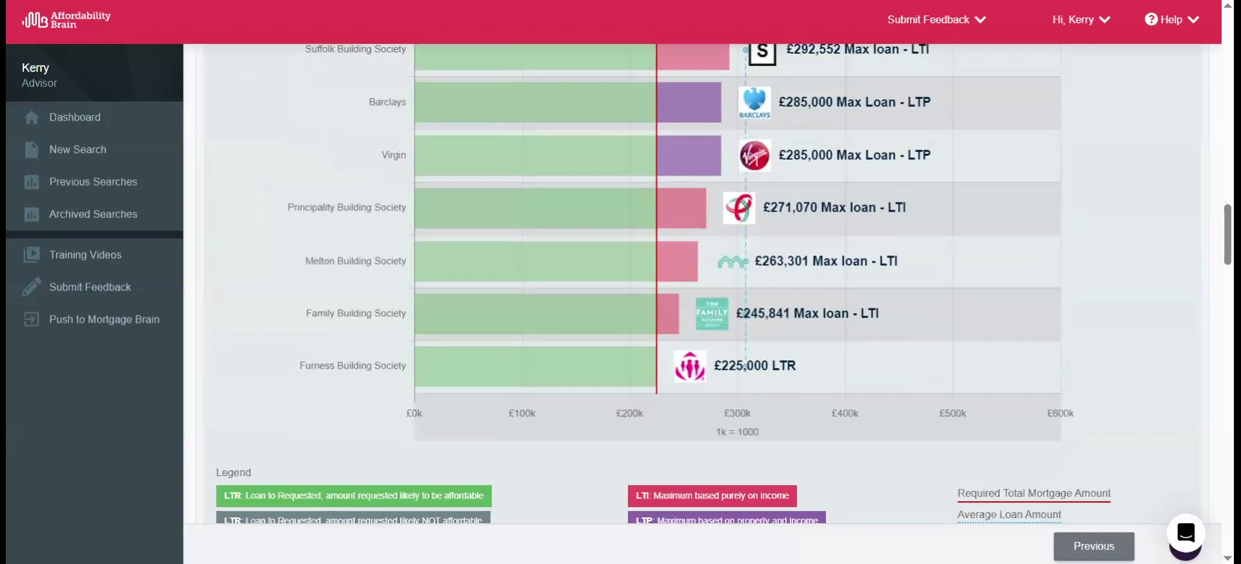
pyautogui.scroll(-3, 647, 414)
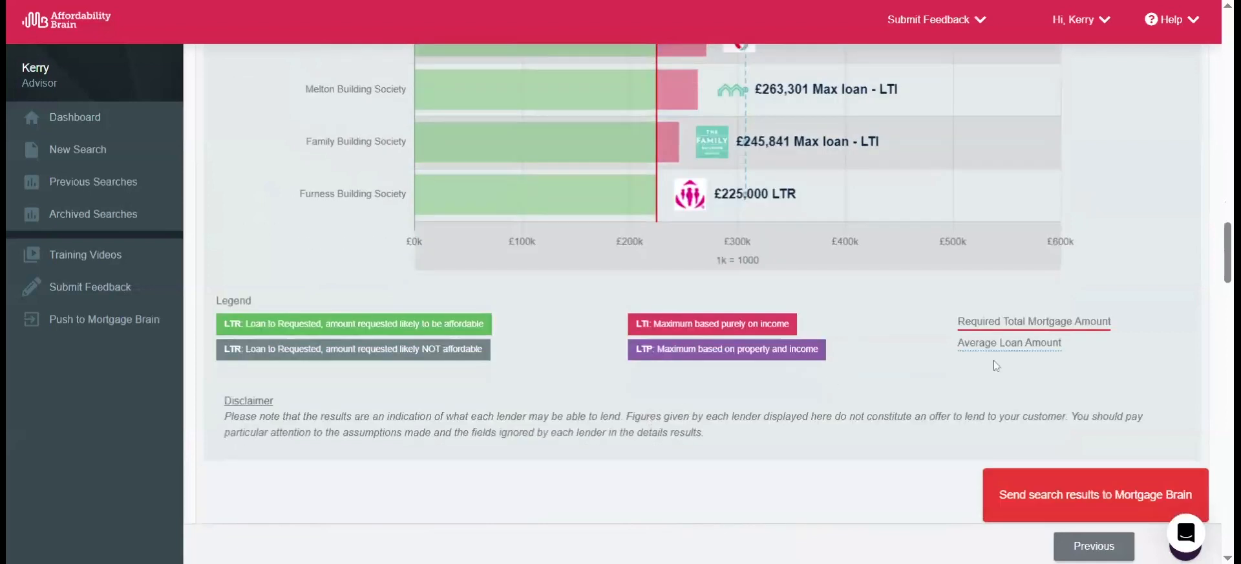
pyautogui.scroll(1, 1133, 346)
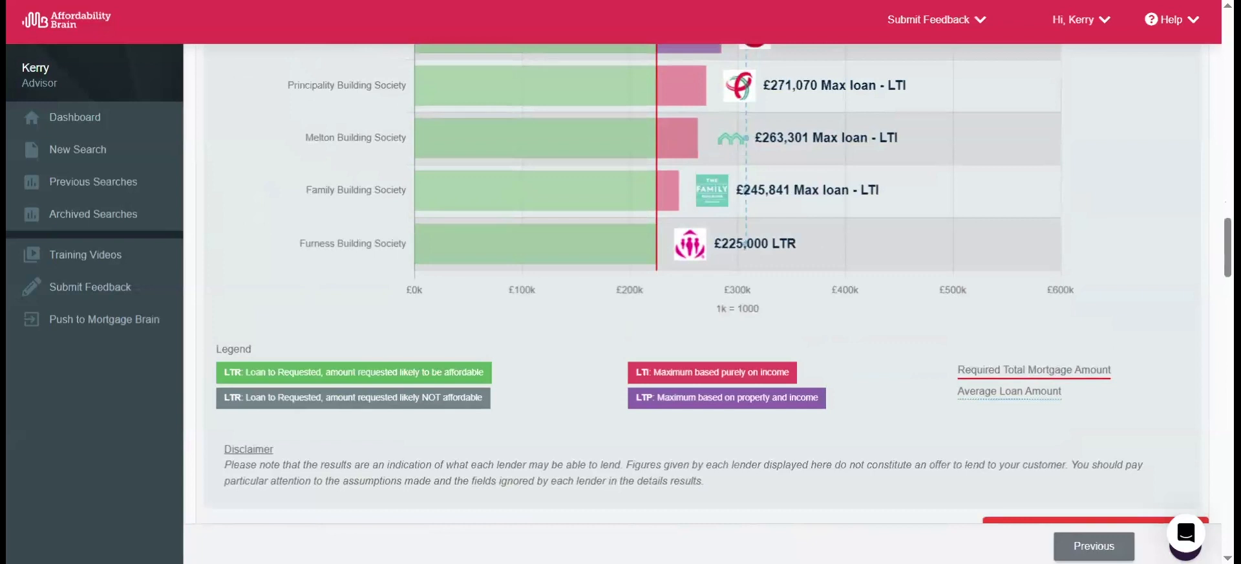
# - View the NatWest result screenshot from the Affordable Results table and close it
pyautogui.scroll(-10, 1126, 320)
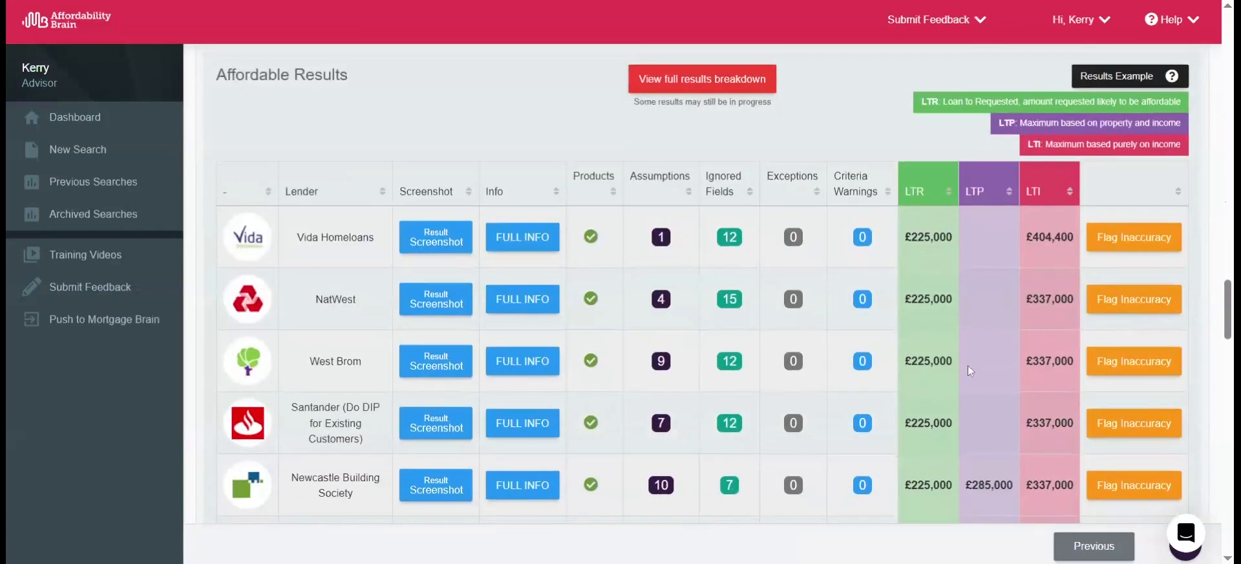
pyautogui.click(442, 308)
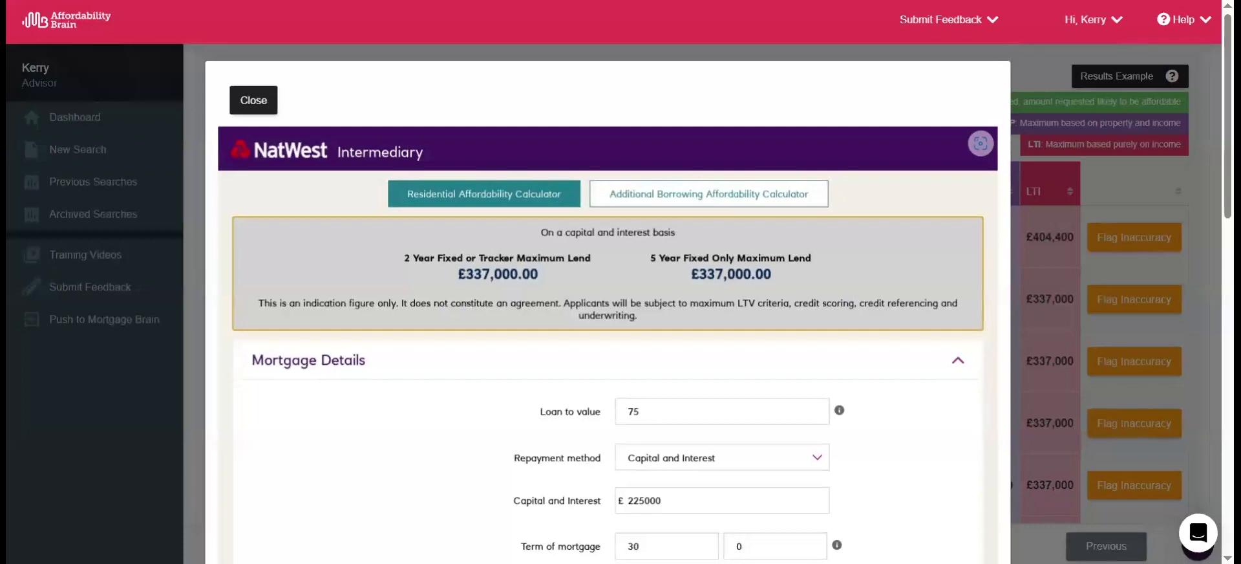
pyautogui.click(256, 104)
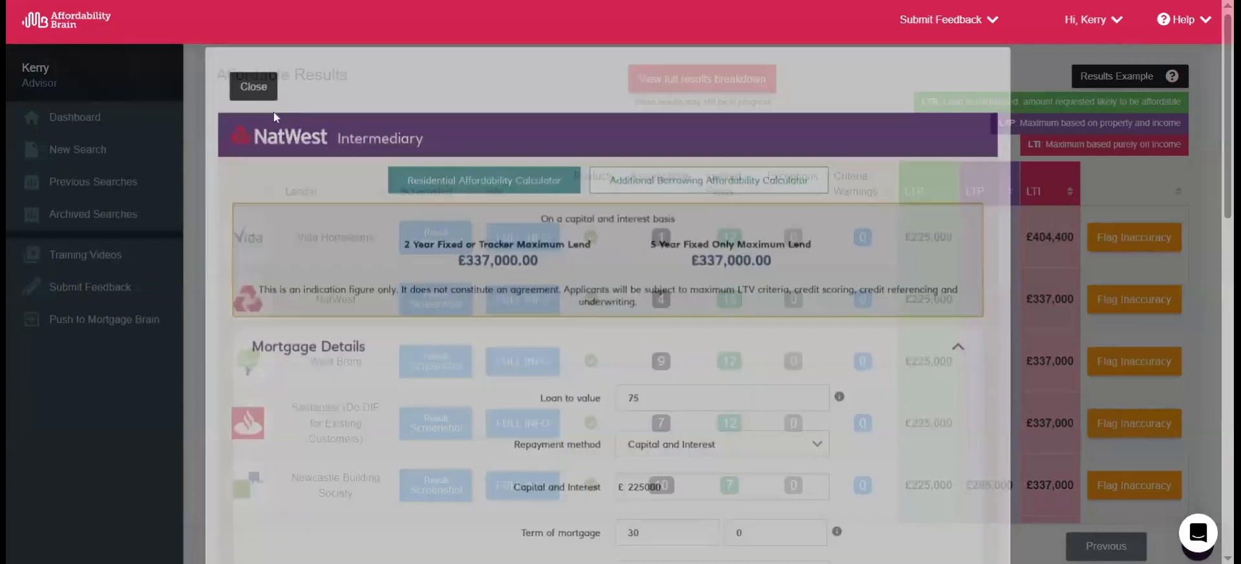
# - Send the affordability search results to Mortgage Brain and apply them to the Sourcing Brain search to produce the product results
pyautogui.scroll(5, 899, 303)
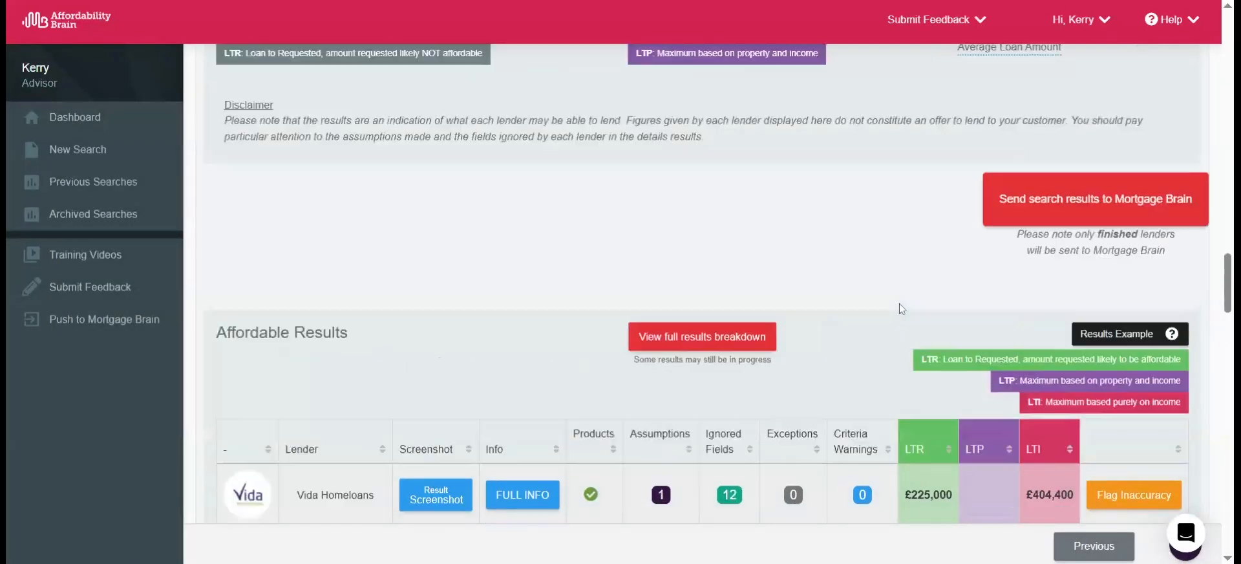
pyautogui.scroll(2, 916, 312)
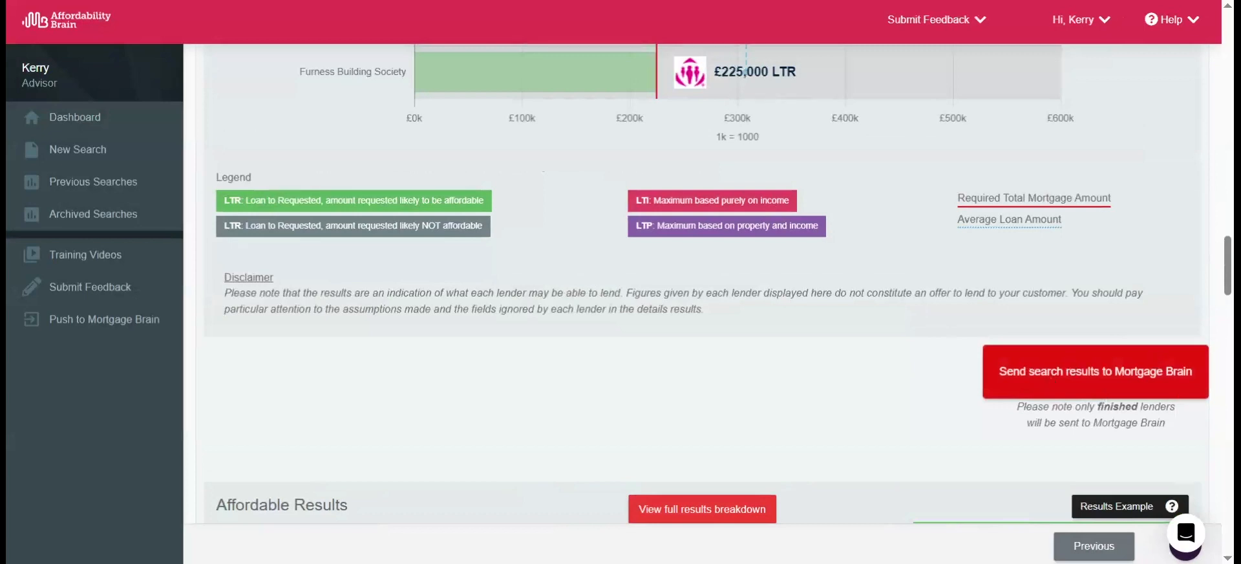
pyautogui.scroll(1, 1069, 418)
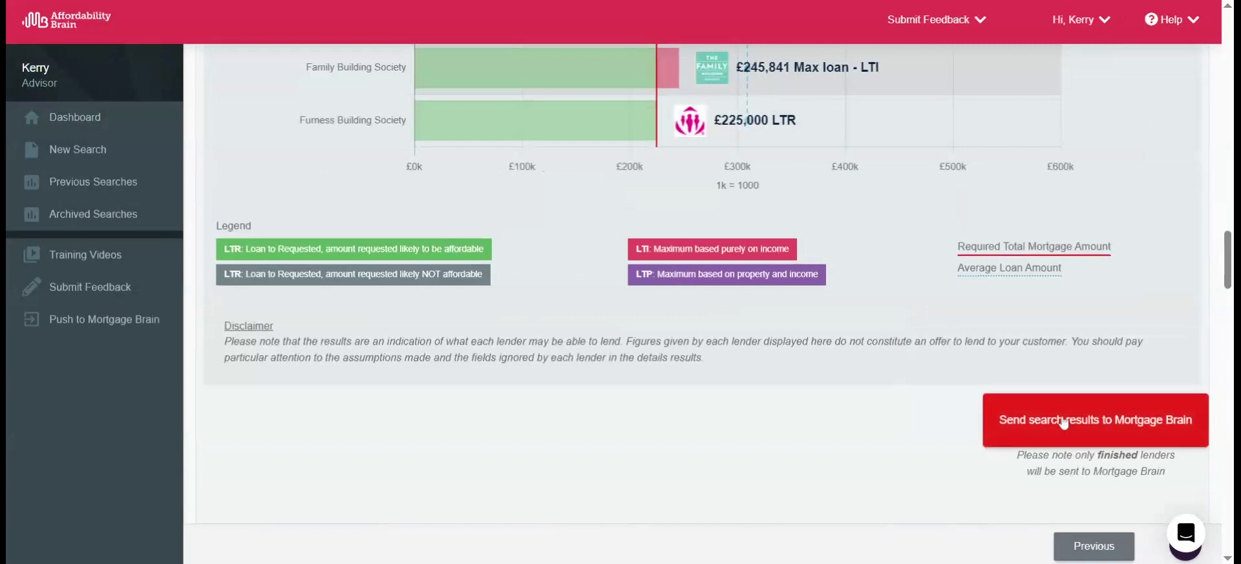
pyautogui.click(1064, 421)
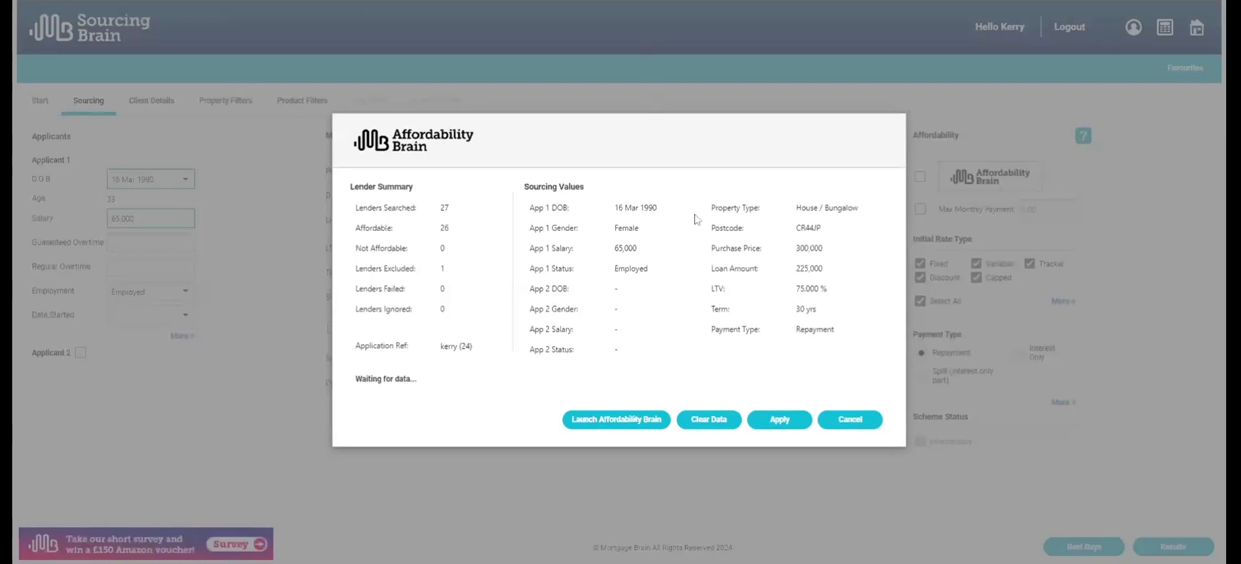
pyautogui.click(780, 420)
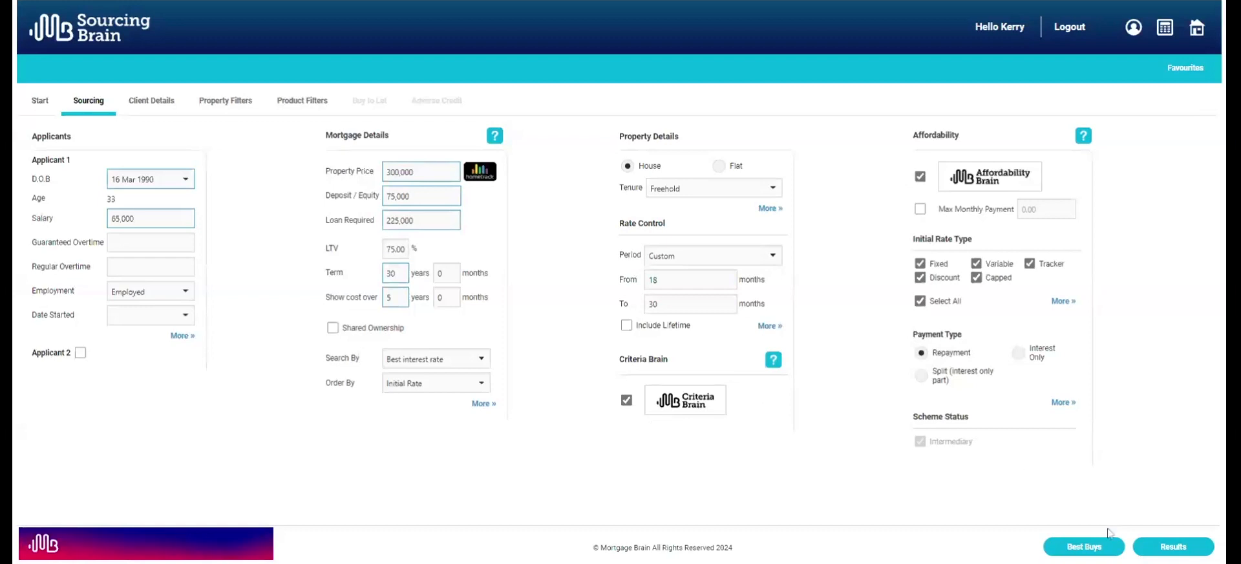
pyautogui.click(1171, 550)
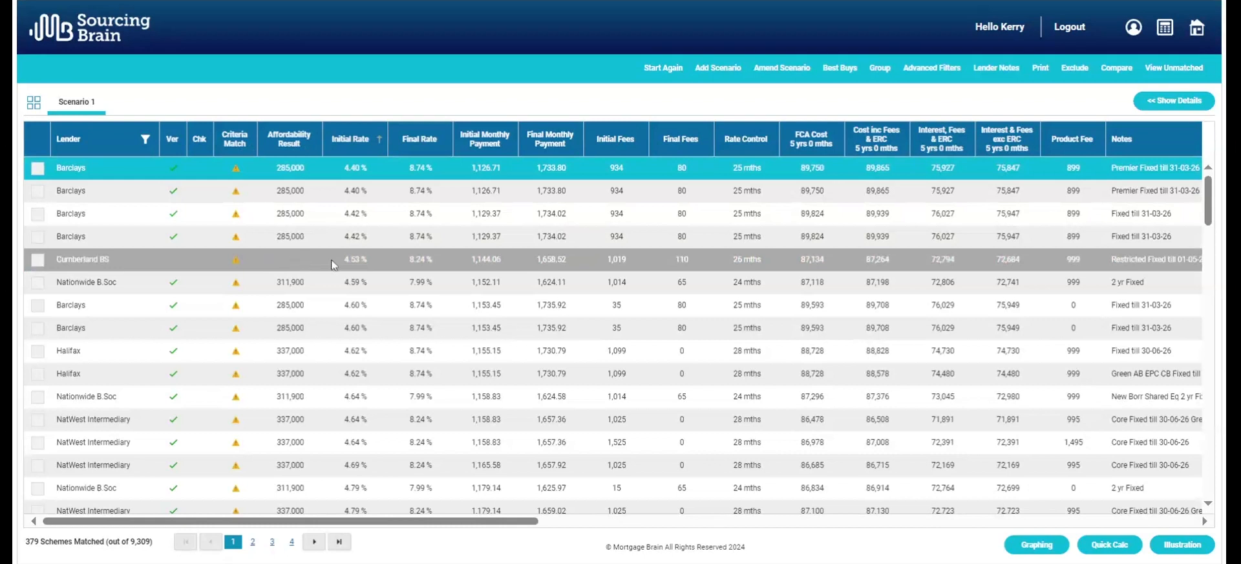
# - Review the Criteria Brain outcomes and the product details of the top Barclays scheme, and close the details
pyautogui.click(1161, 104)
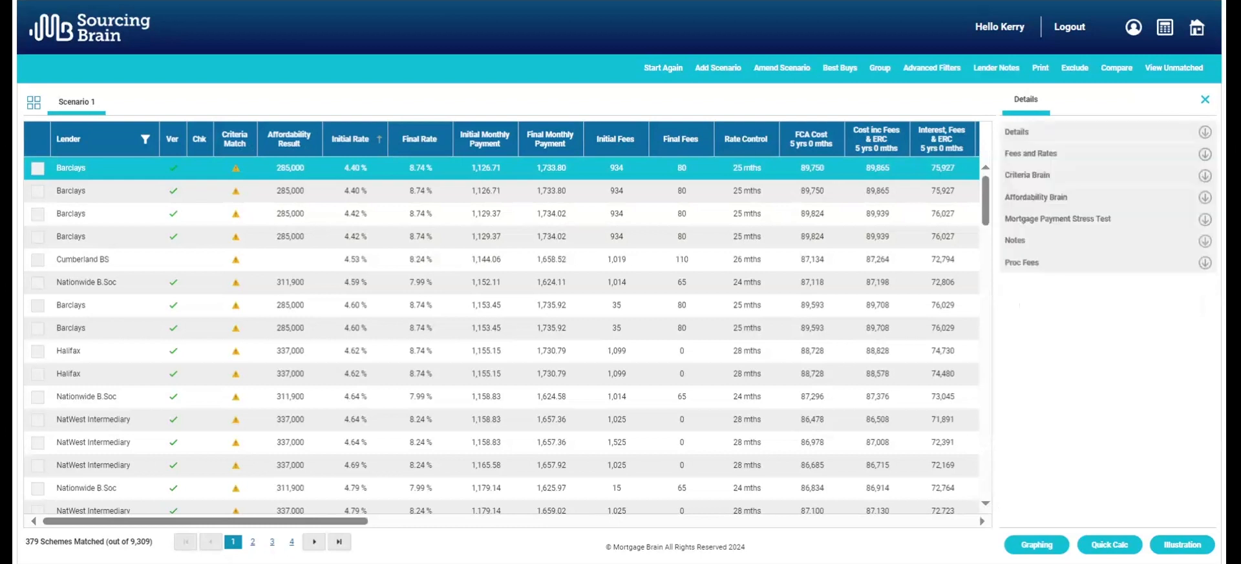
pyautogui.click(1206, 177)
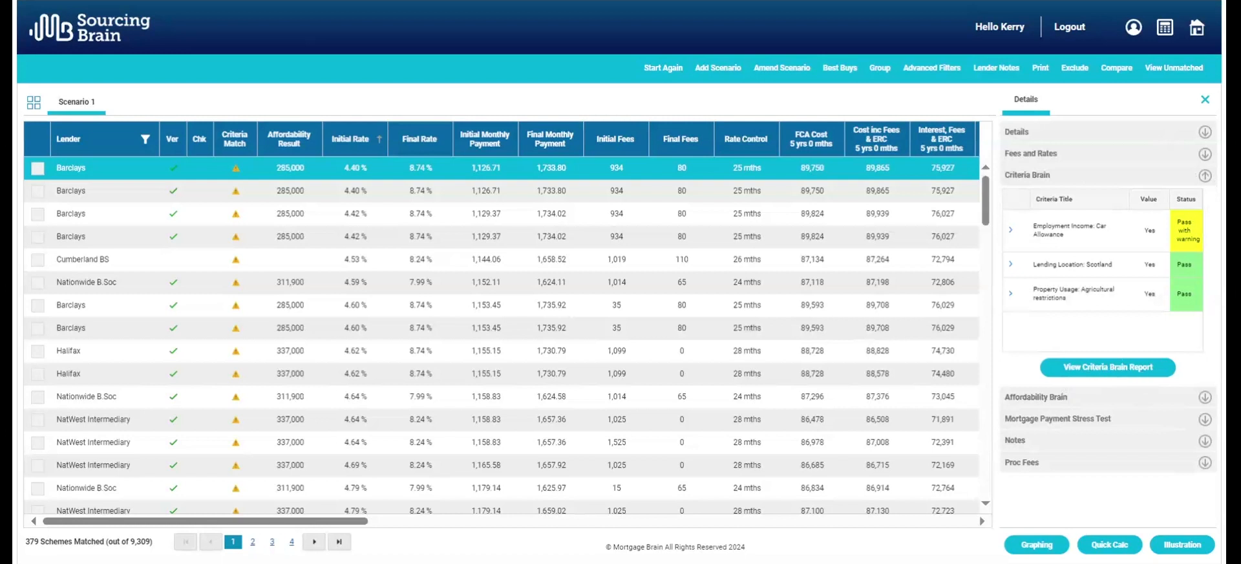
pyautogui.click(1205, 134)
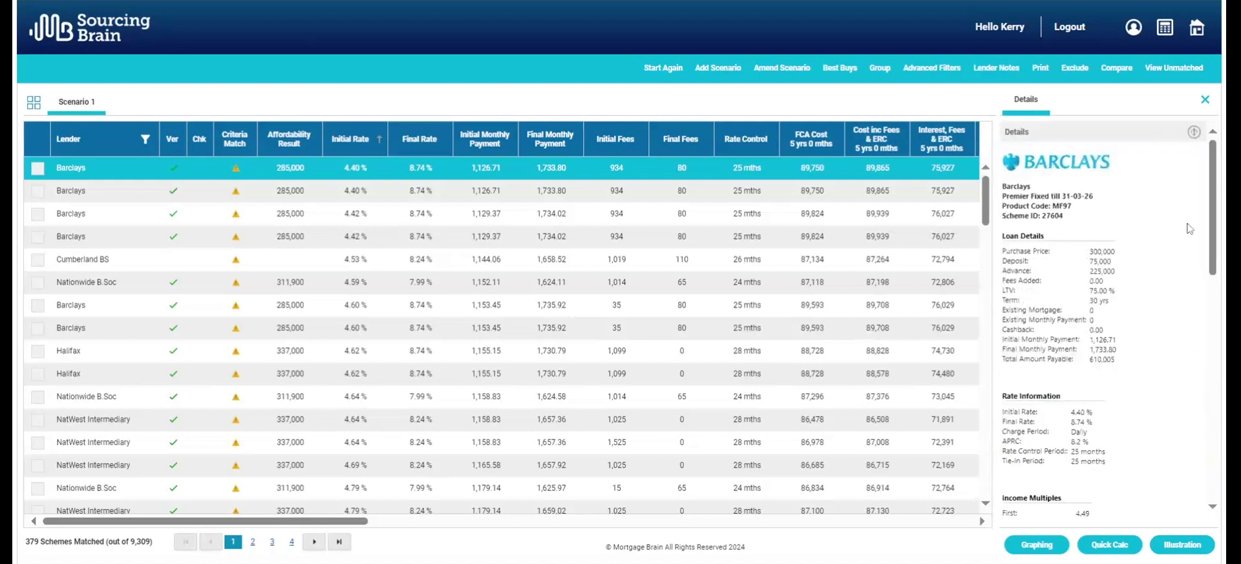
pyautogui.scroll(-1, 1190, 228)
pyautogui.scroll(1, 1190, 229)
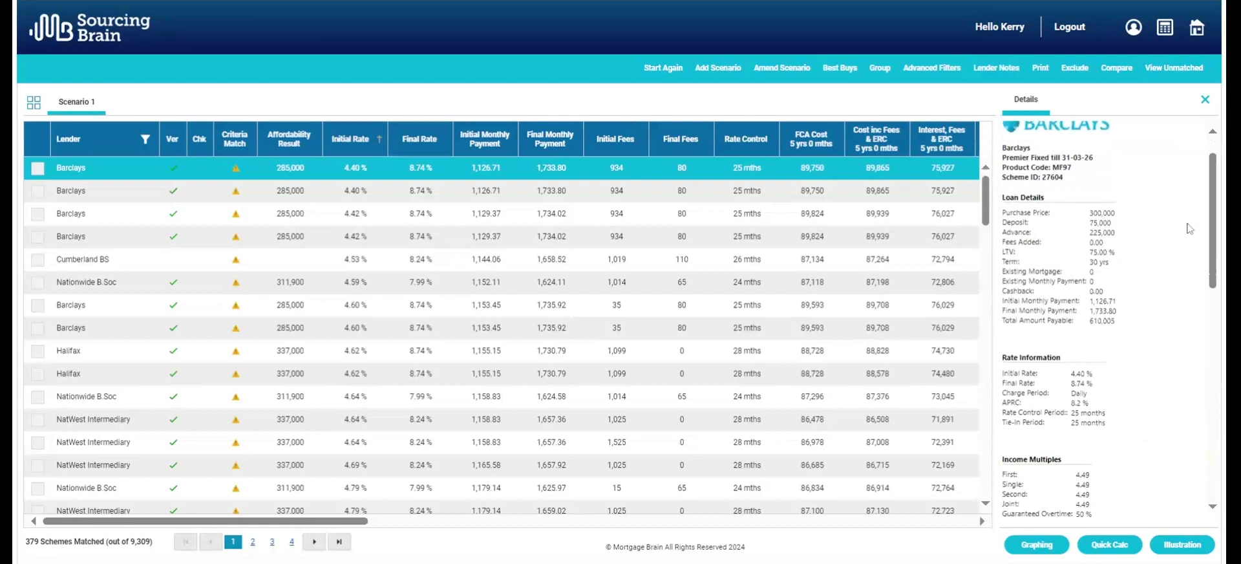
pyautogui.click(1205, 100)
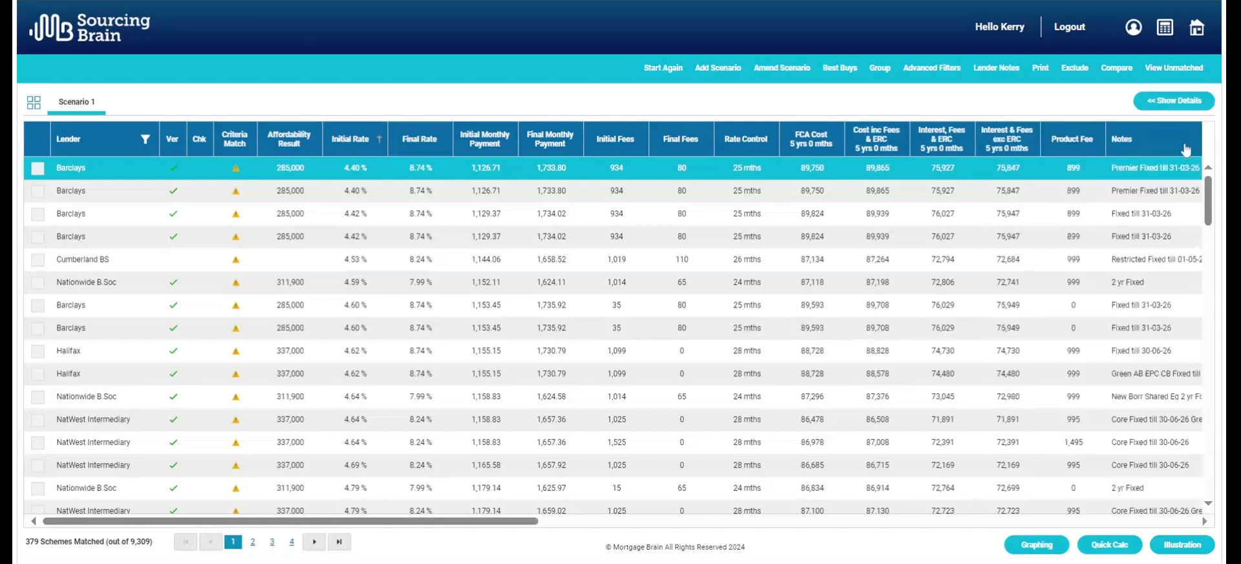
# - Open the Graphing Calculator for the top Barclays Premier Fixed till 31-03-26 product and dismiss the supported features notice
pyautogui.click(1174, 166)
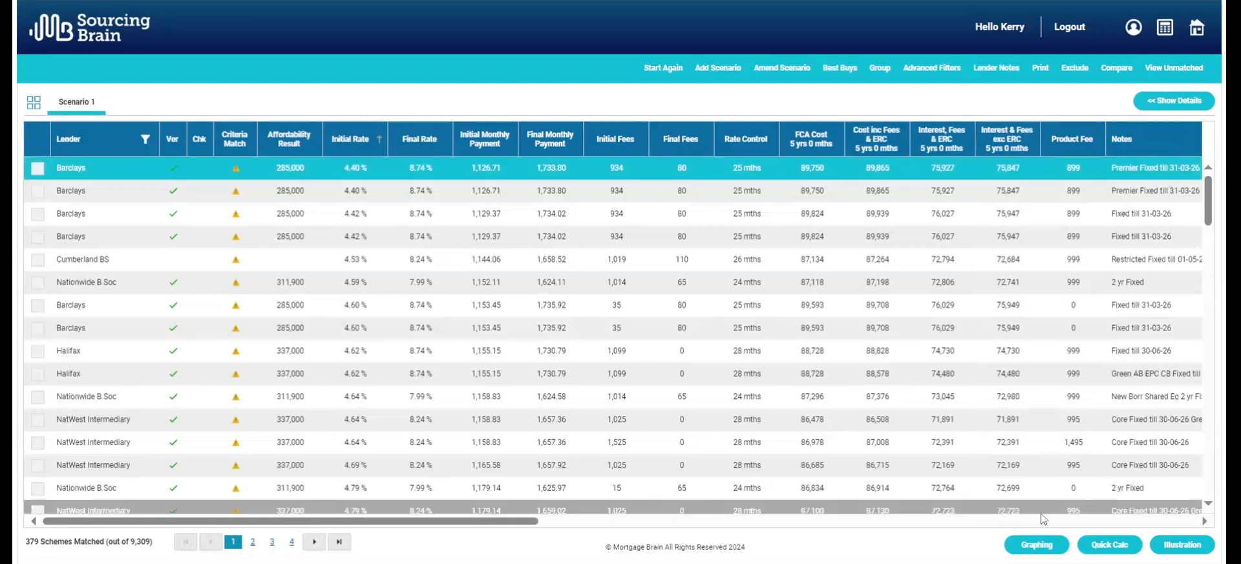
pyautogui.click(1037, 545)
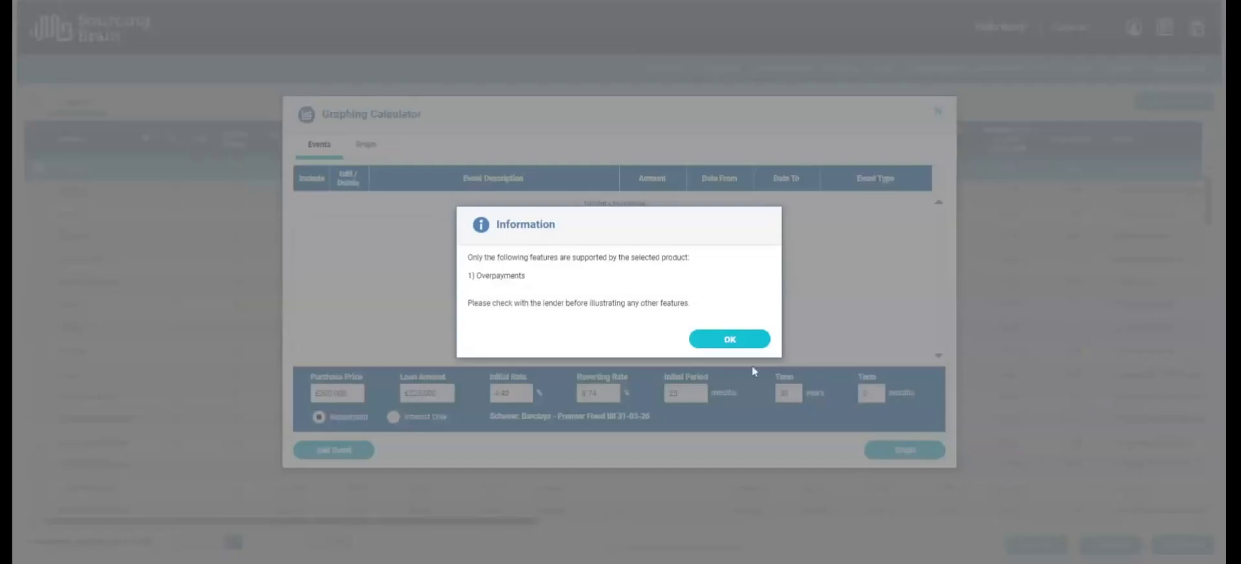
pyautogui.click(729, 341)
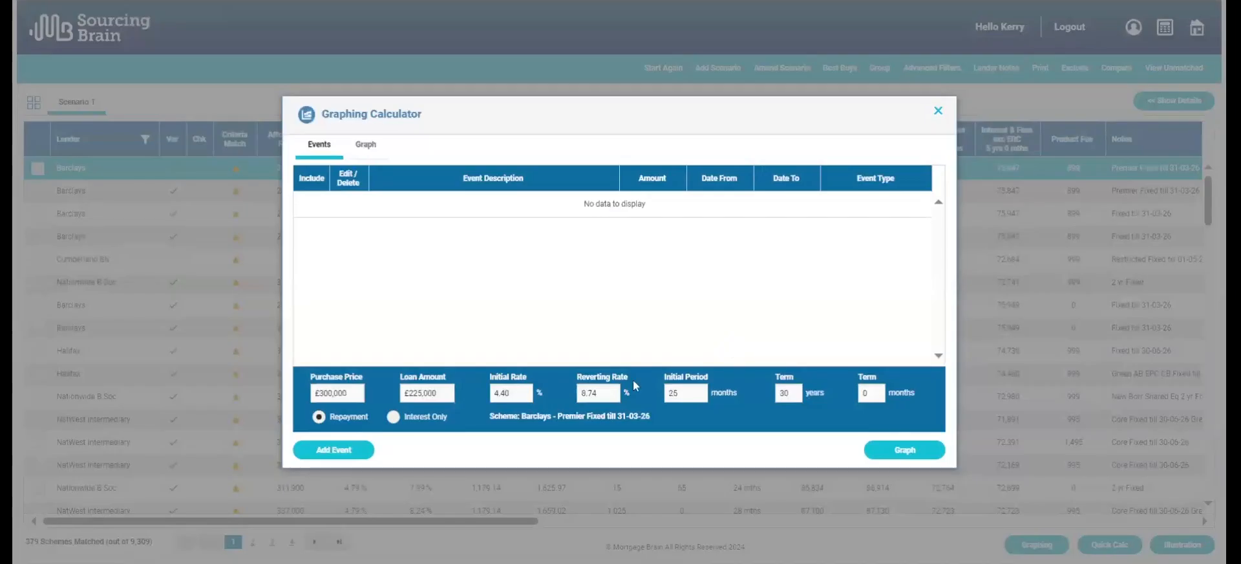
# - Add an Overpay Regular Amount event of £300 running from April 2024 to April 2027
pyautogui.click(341, 453)
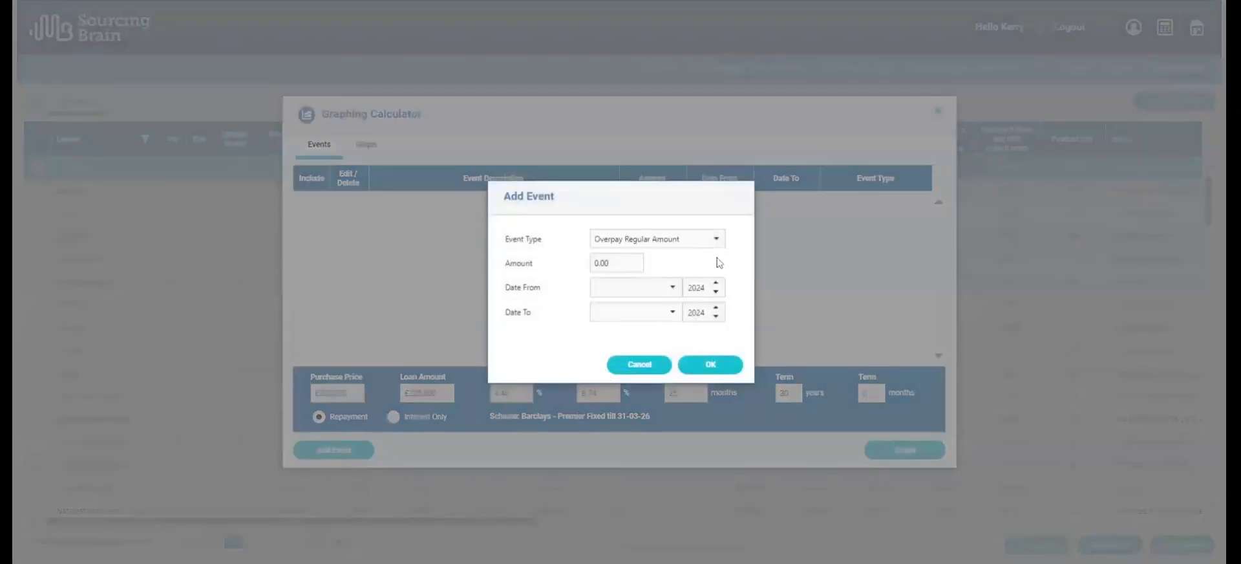
pyautogui.press('Tab')
pyautogui.write('300')
pyautogui.click(673, 286)
pyautogui.click(644, 364)
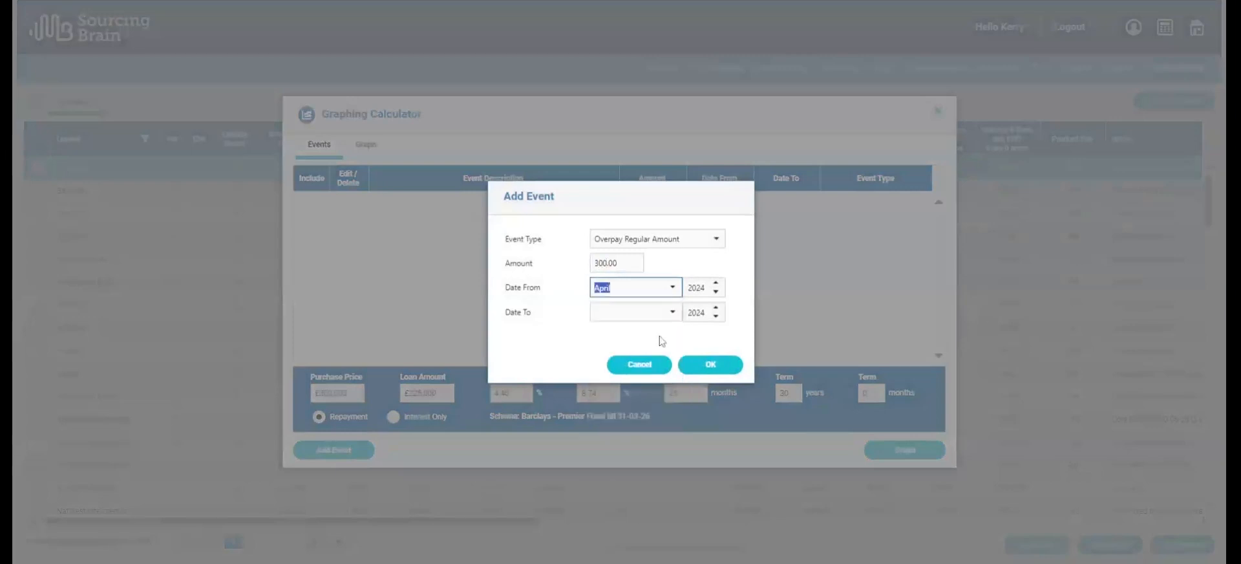
pyautogui.click(672, 312)
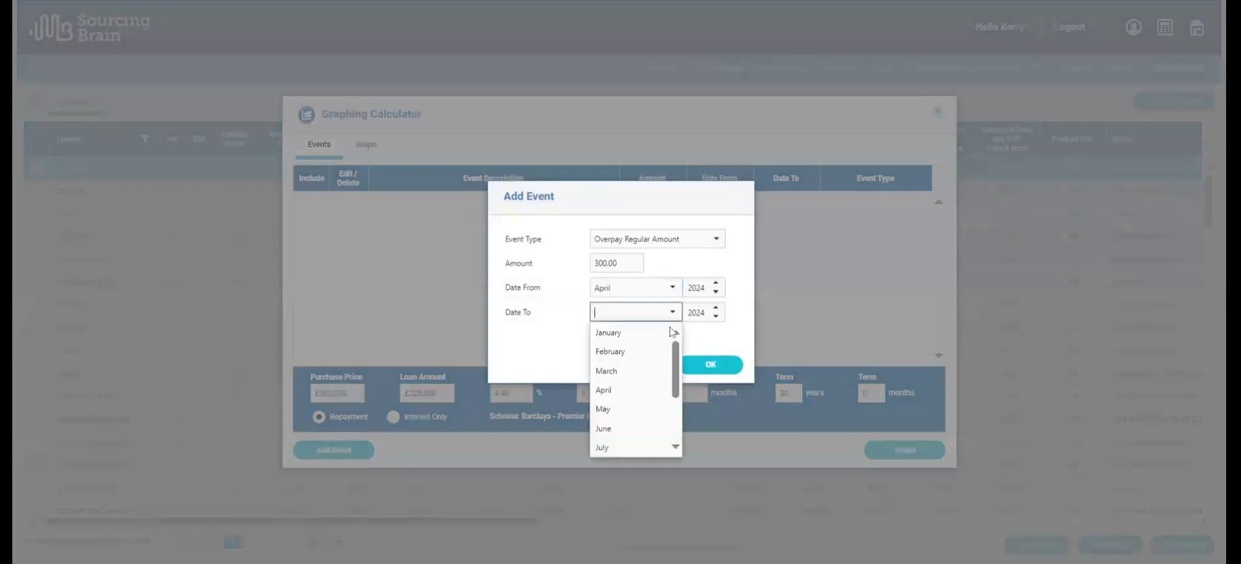
pyautogui.click(646, 389)
pyautogui.click(715, 308)
pyautogui.click(715, 308)
pyautogui.click(716, 309)
pyautogui.click(712, 364)
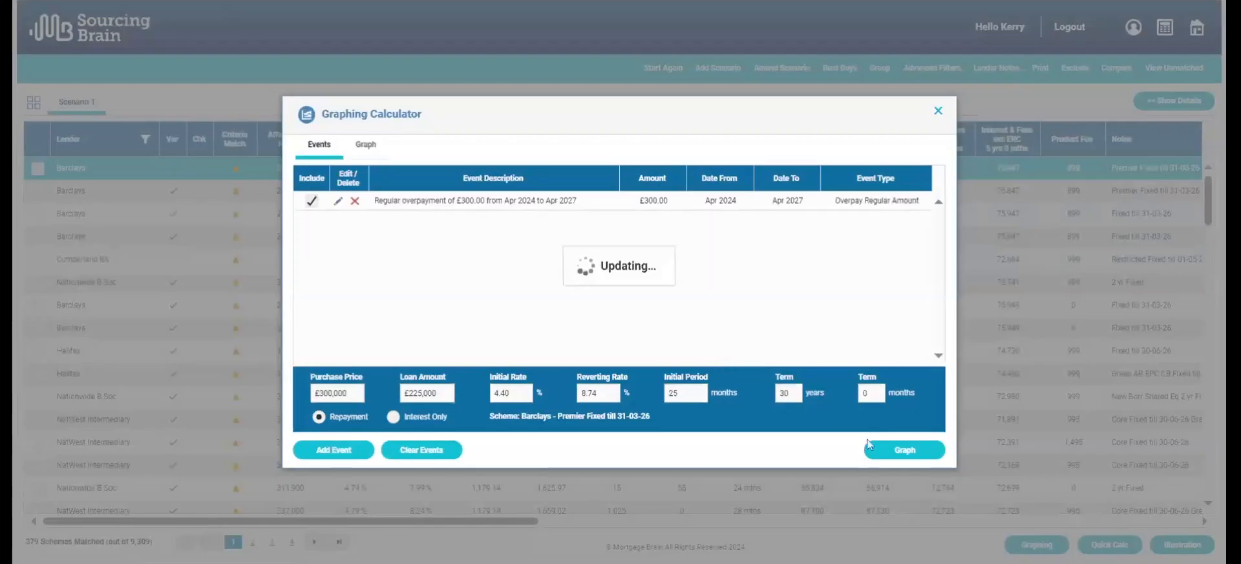
# - Graph the £300 regular overpayment against the original mortgage, examine the outstanding balance curves, and close the Graphing Calculator
pyautogui.click(908, 455)
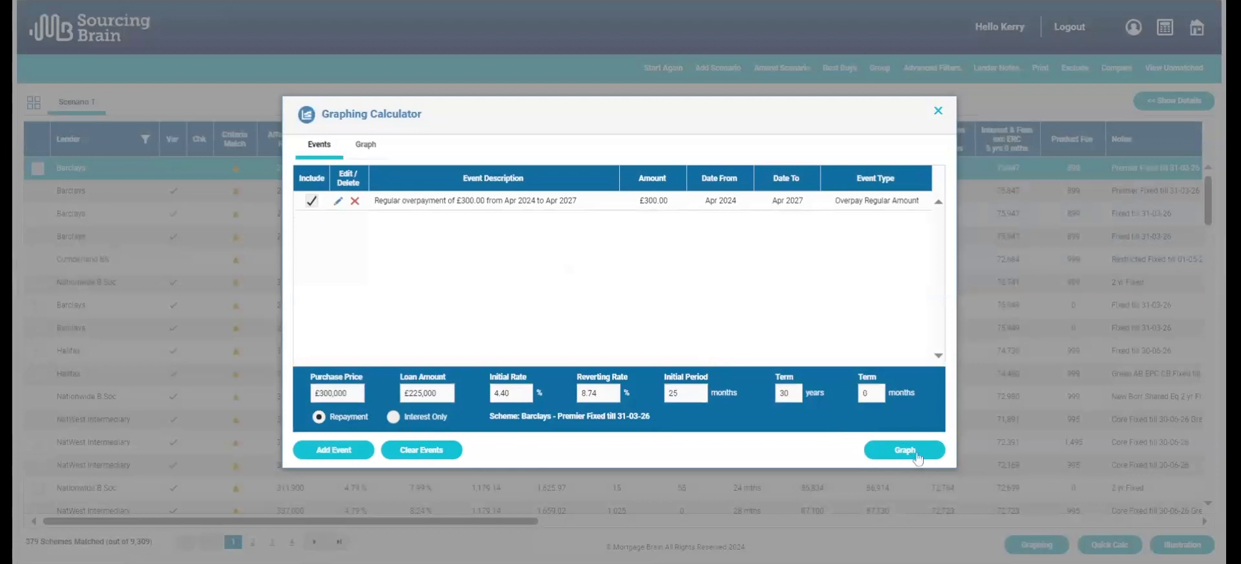
pyautogui.moveTo(699, 336)
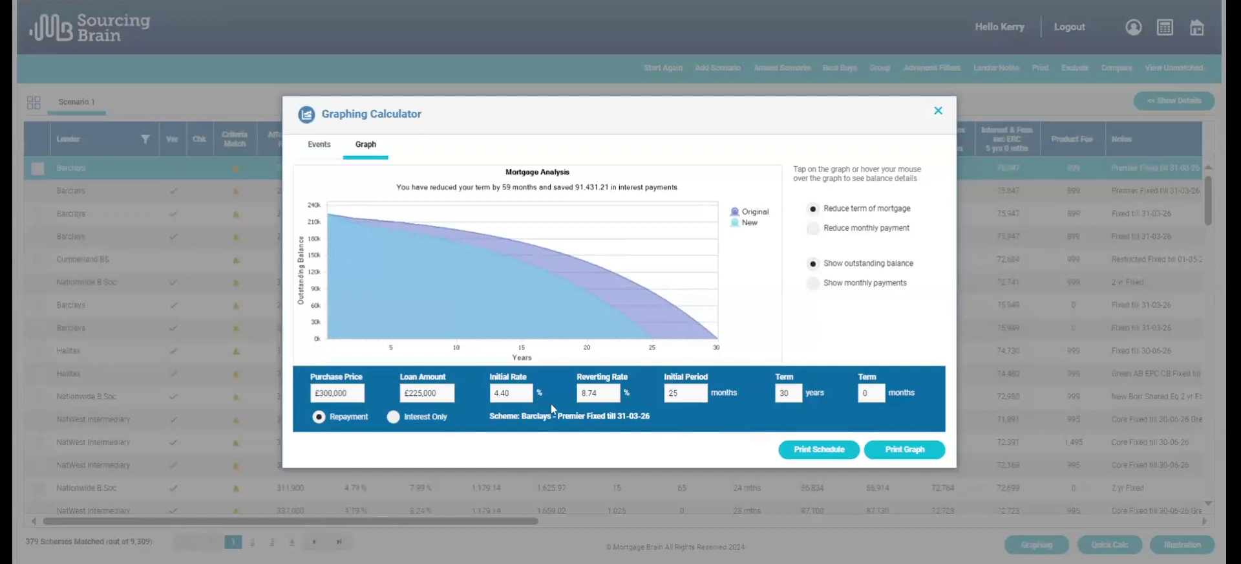
pyautogui.click(938, 112)
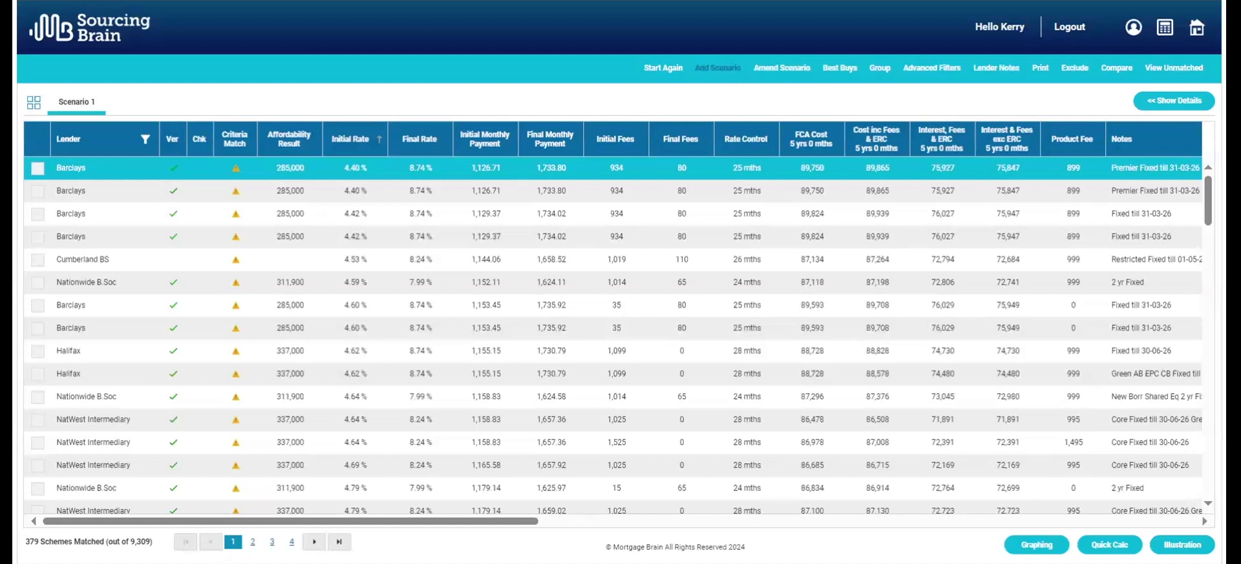
# - Add a second scenario with the mortgage term set to 25 years and produce its product results
pyautogui.click(726, 68)
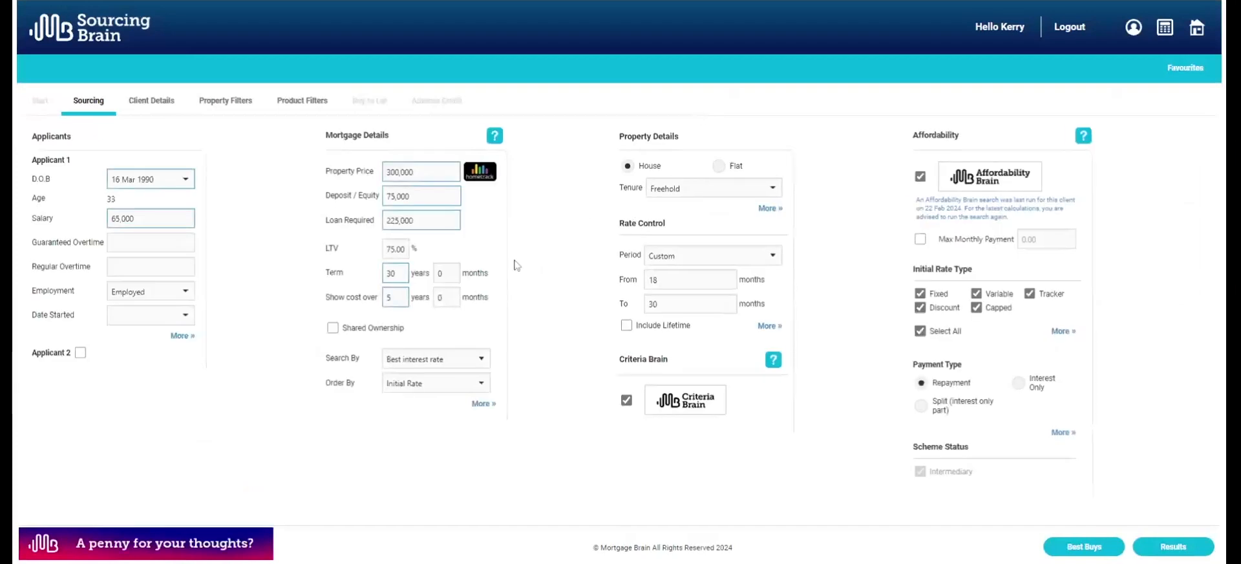
pyautogui.moveTo(397, 273); pyautogui.dragTo(372, 273)
pyautogui.write('25')
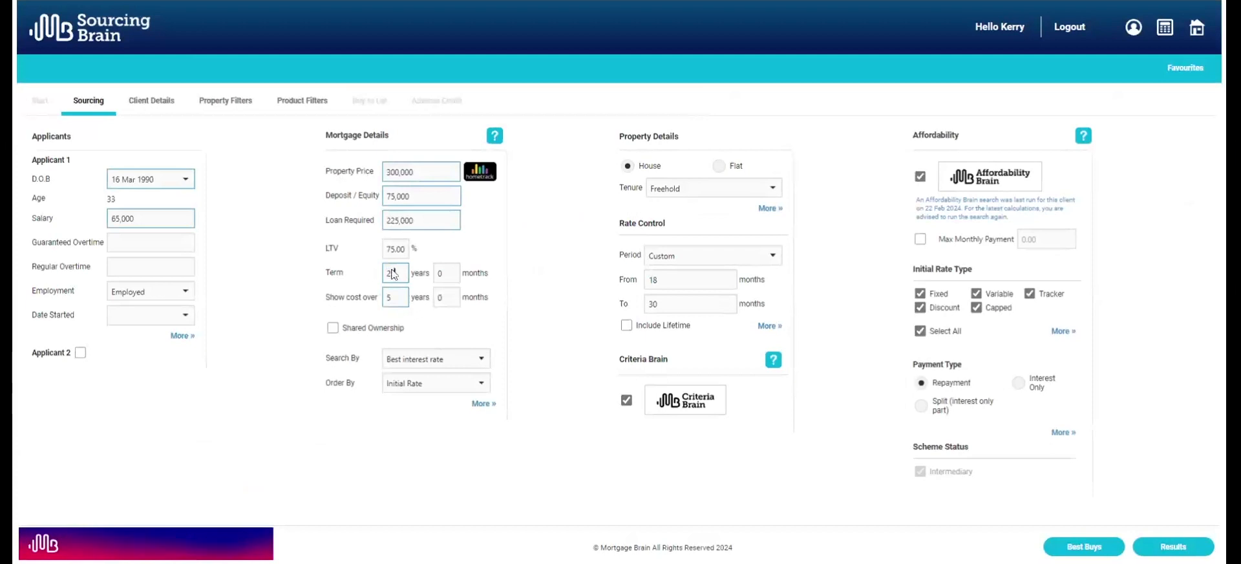
pyautogui.click(1180, 548)
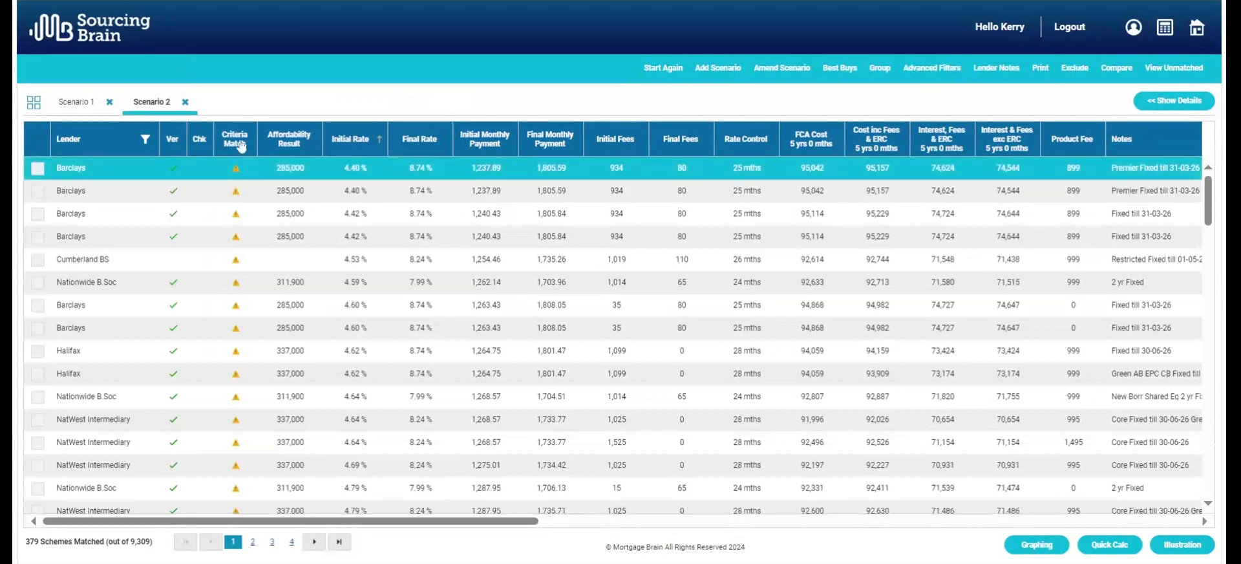
# - Compare the top Barclays Premier Fixed till 31-03-26 scheme from Scenario 2 and Scenario 1 side by side, and return to the results
pyautogui.click(38, 169)
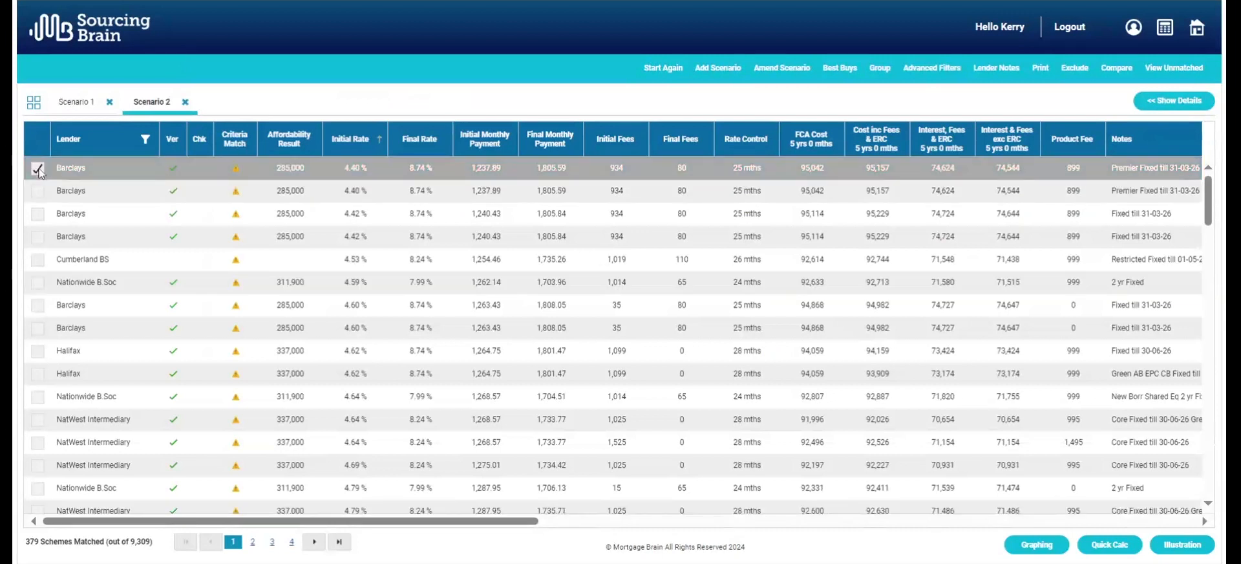
pyautogui.click(75, 104)
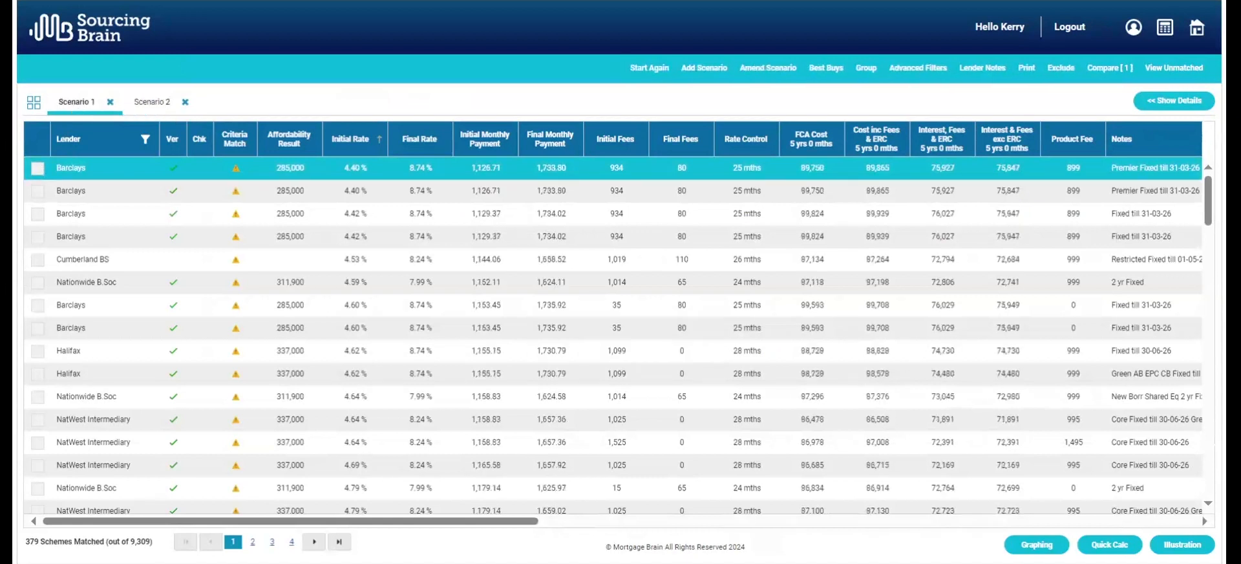
pyautogui.click(37, 168)
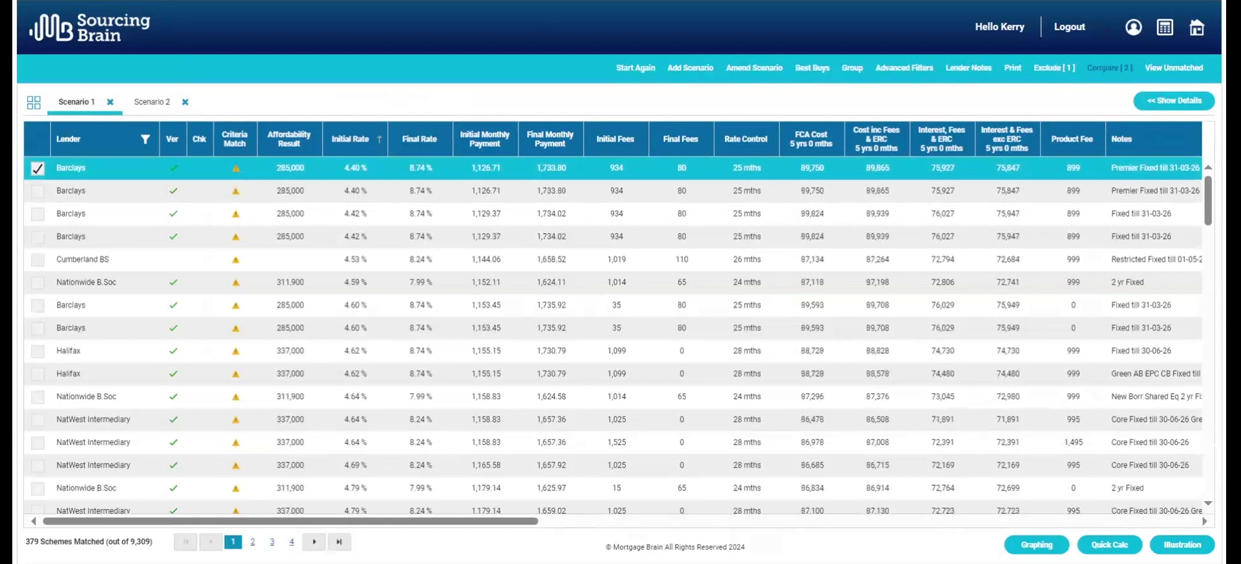
pyautogui.click(1110, 71)
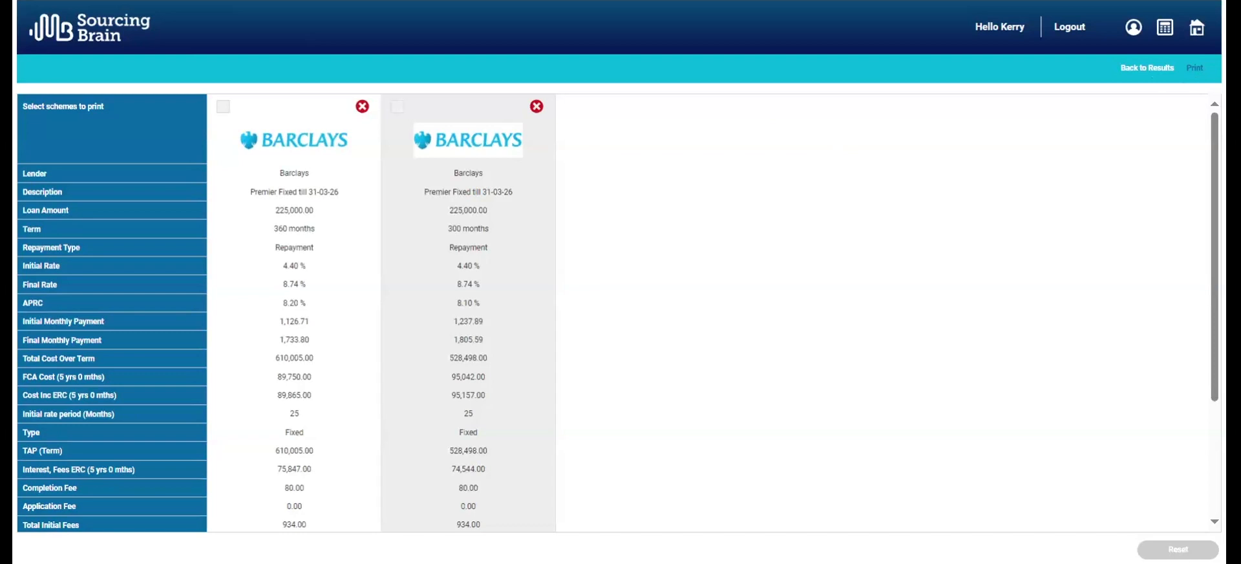
pyautogui.click(1147, 69)
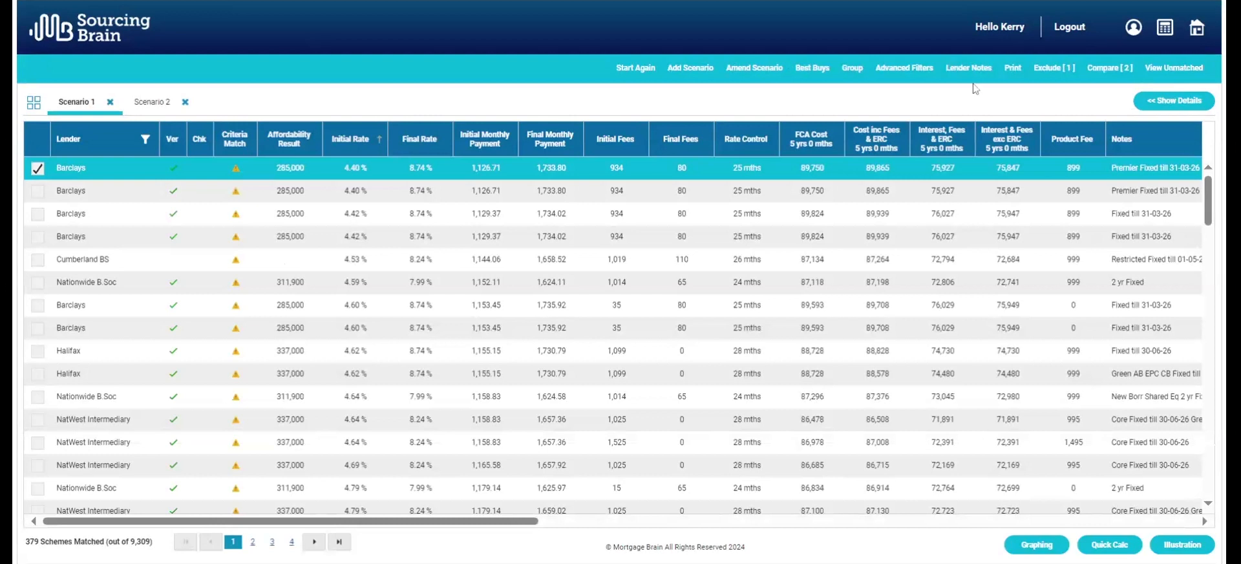
# - Enable Advanced Filters on the Scenario 1 results and filter the Notes column by "green"
pyautogui.click(910, 70)
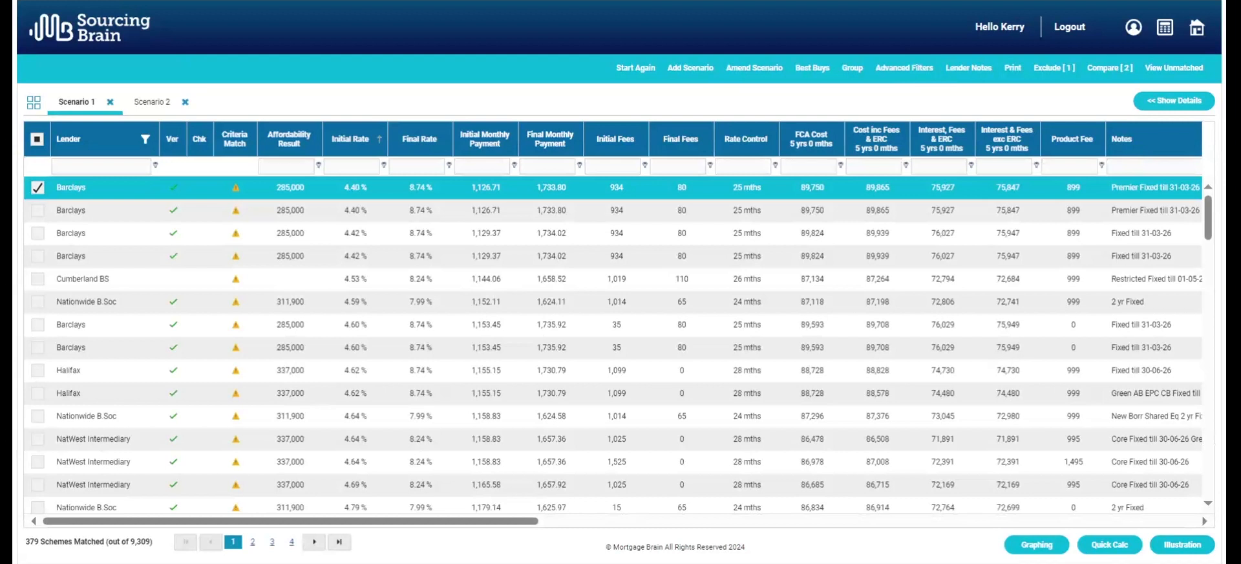
pyautogui.click(1153, 166)
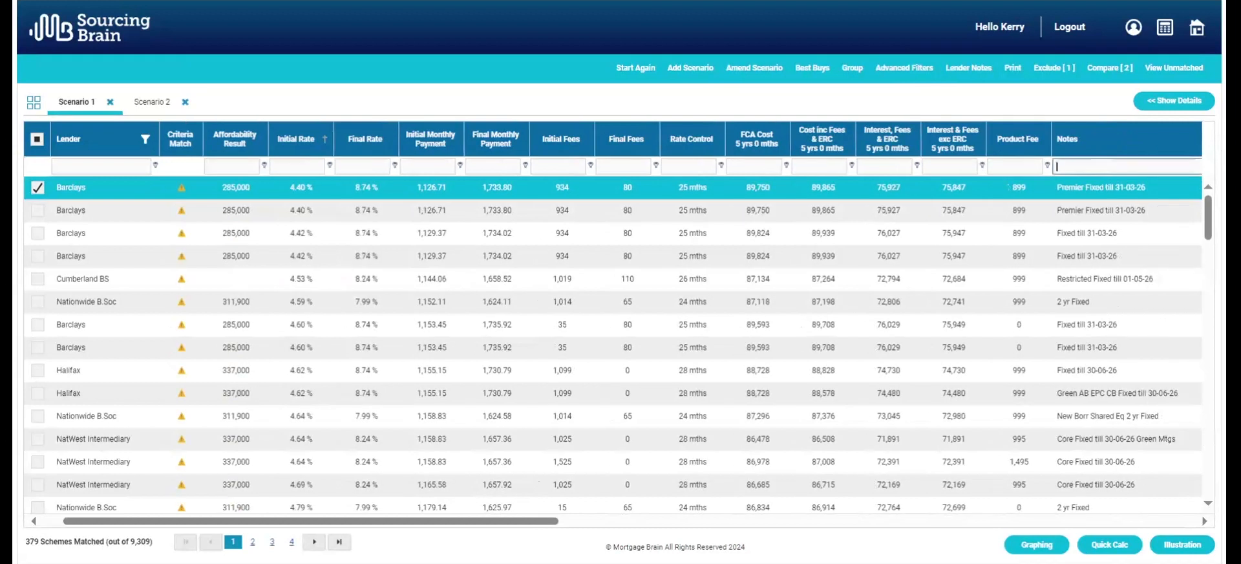
pyautogui.write('green')
pyautogui.press('Return')
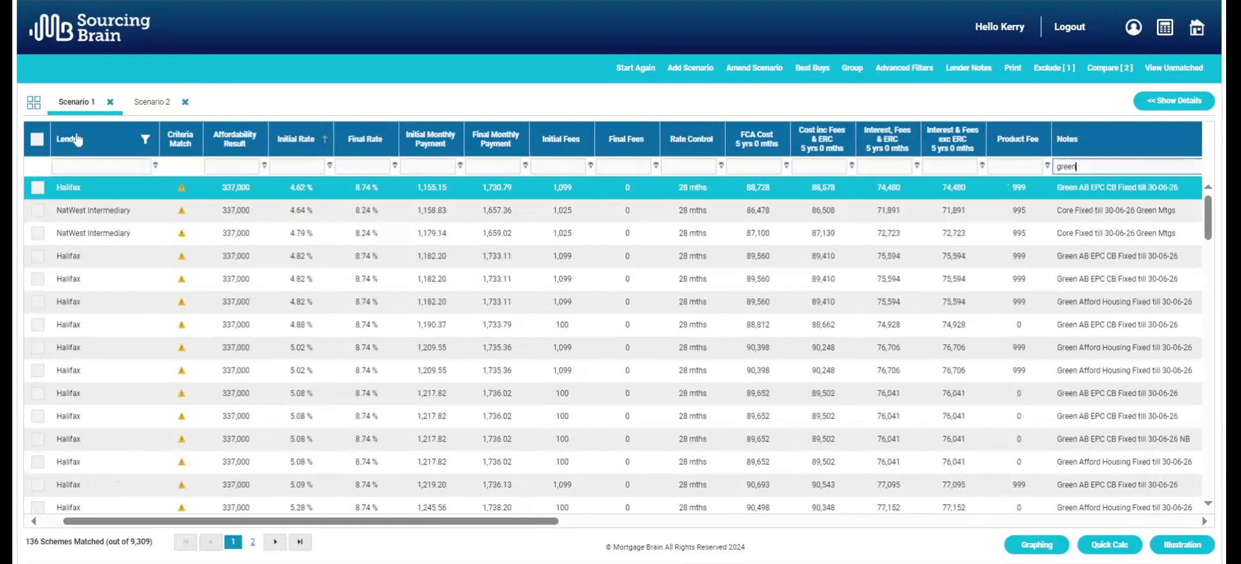
# - Exclude all the schemes matching the Notes filter with the reason "not green", and clear that filter
pyautogui.click(39, 140)
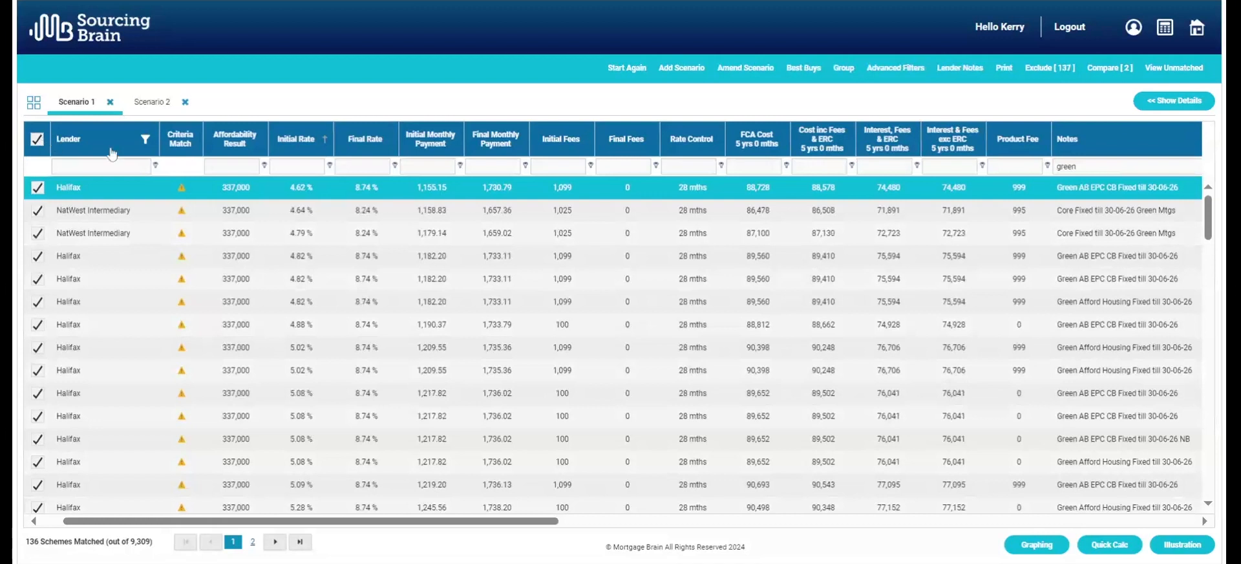
pyautogui.click(1031, 69)
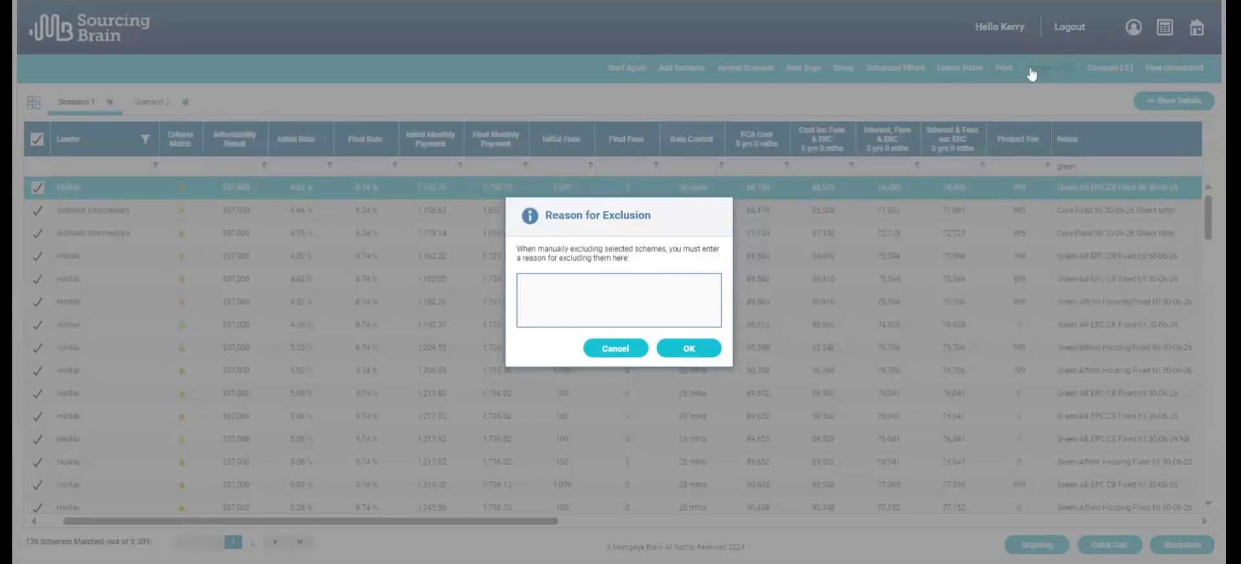
pyautogui.click(621, 276)
pyautogui.write('noi')
pyautogui.press('BackSpace')
pyautogui.write('t green')
pyautogui.click(689, 349)
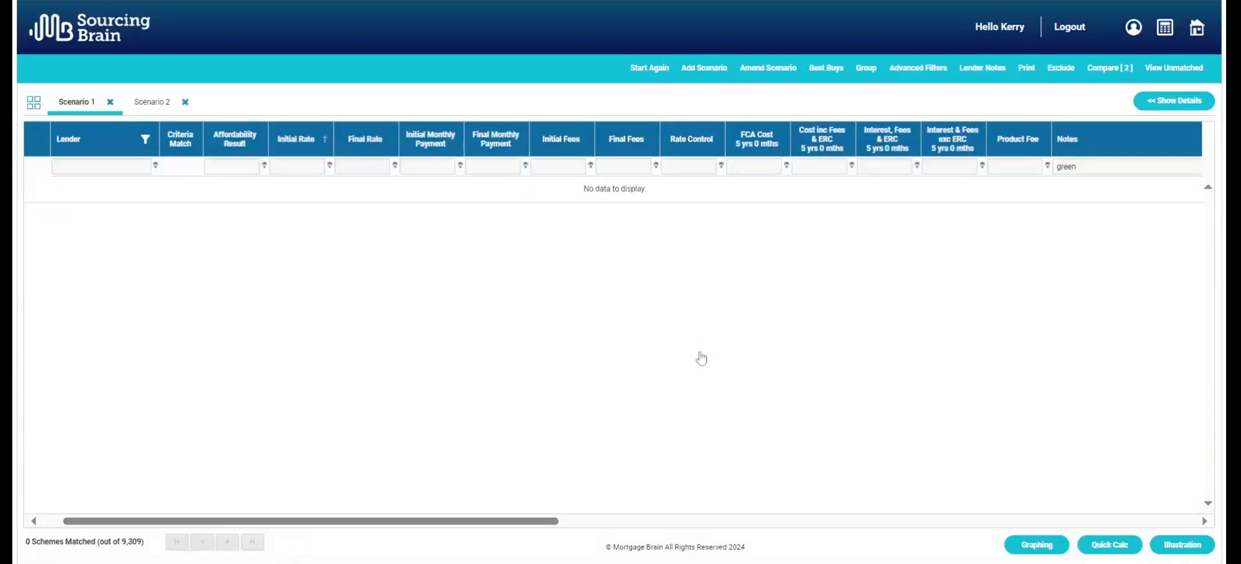
pyautogui.moveTo(1099, 166); pyautogui.dragTo(1047, 178)
pyautogui.press('BackSpace')
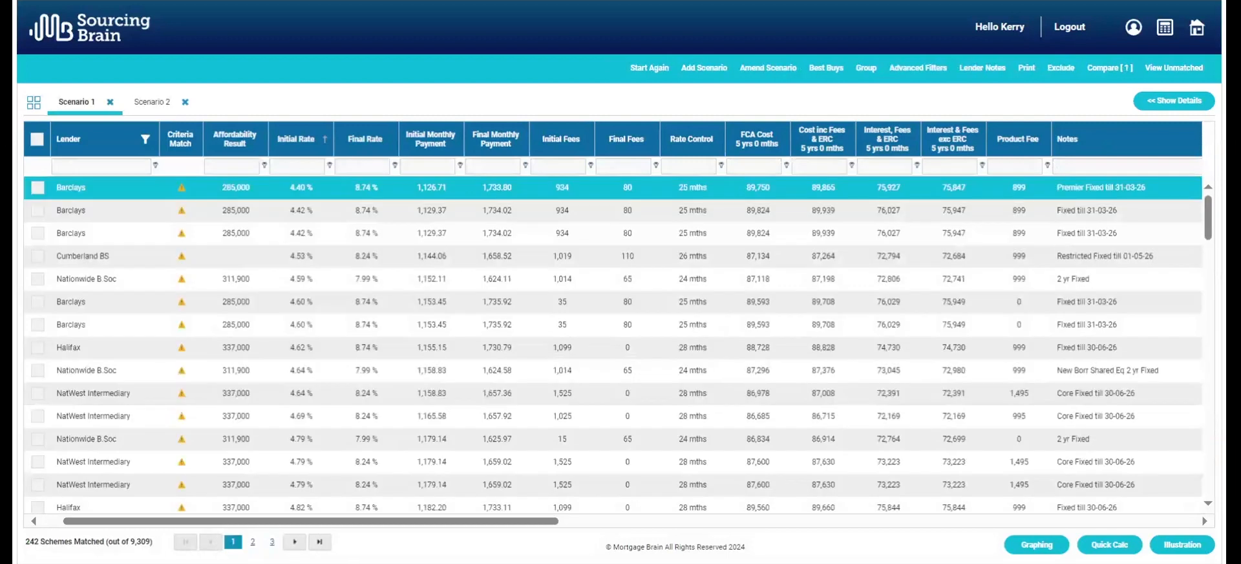
# - Filter the Product Fee column to schemes whose fee is greater than or equal to 1000
pyautogui.click(1048, 167)
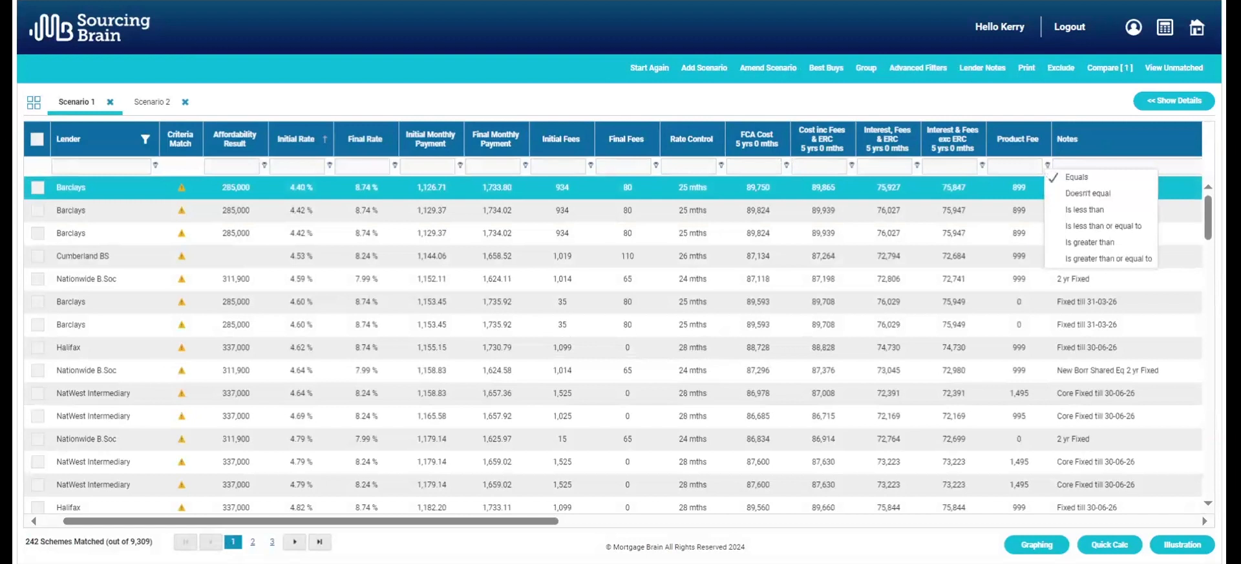
pyautogui.click(1075, 260)
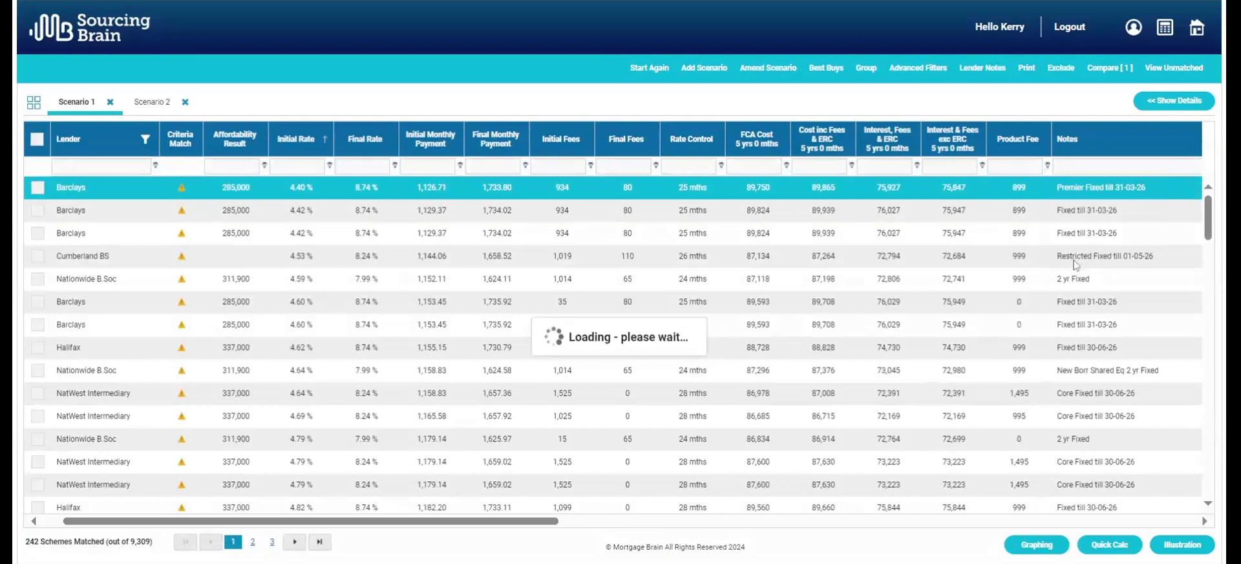
pyautogui.click(1005, 167)
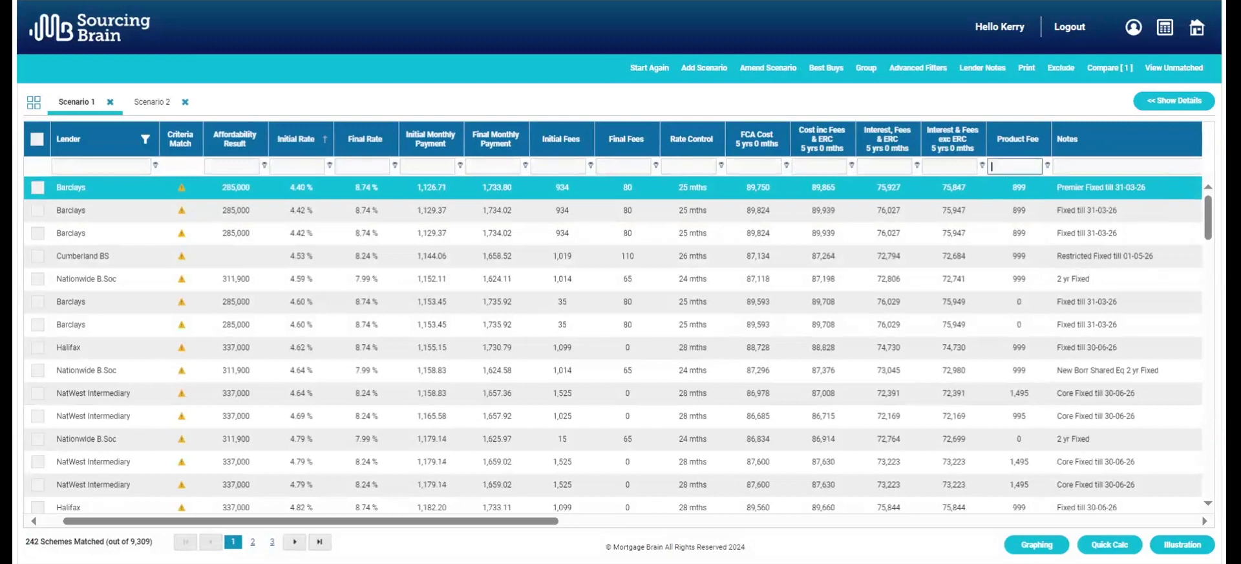
pyautogui.write('1000')
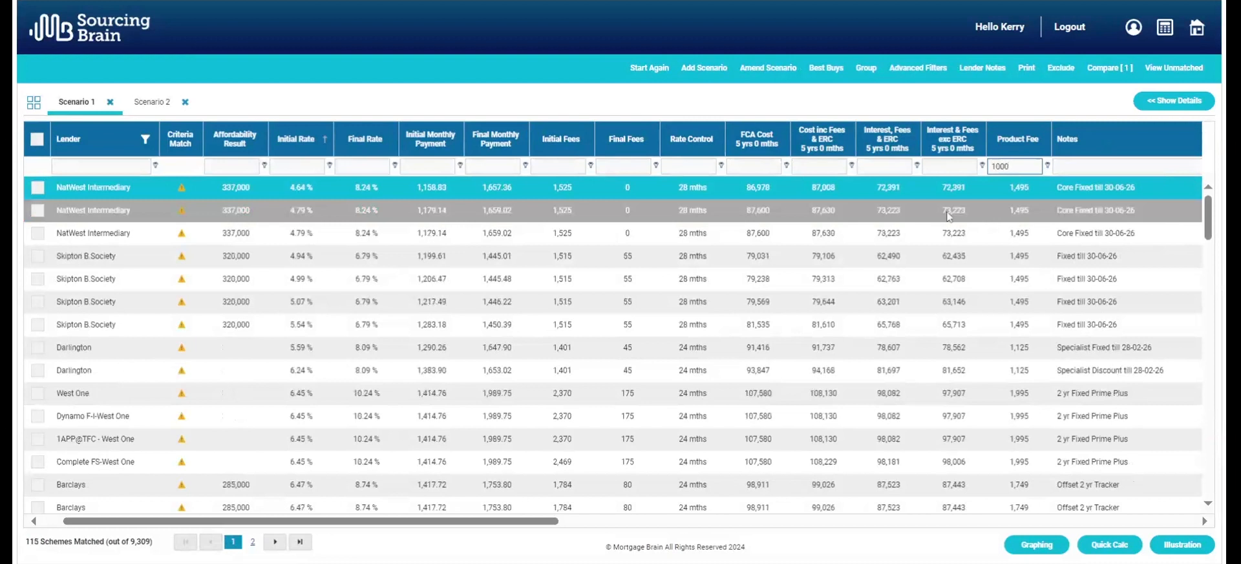
# - Exclude all the schemes matching the Product Fee filter with the reason "more than 1000", and clear that filter
pyautogui.click(39, 140)
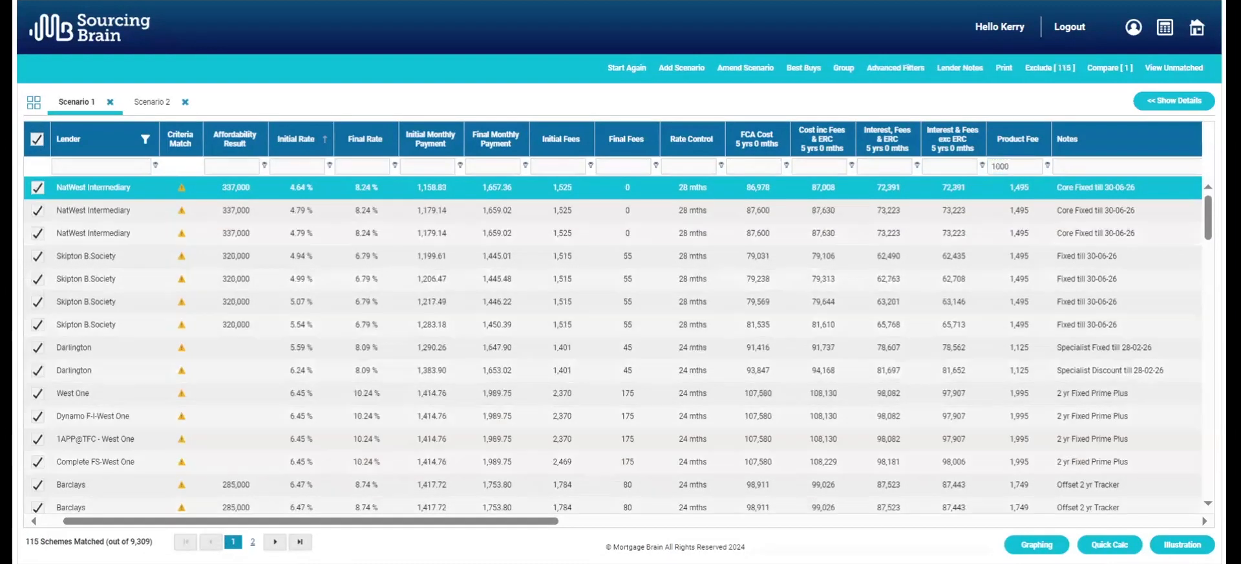
pyautogui.click(1045, 71)
pyautogui.write('mo')
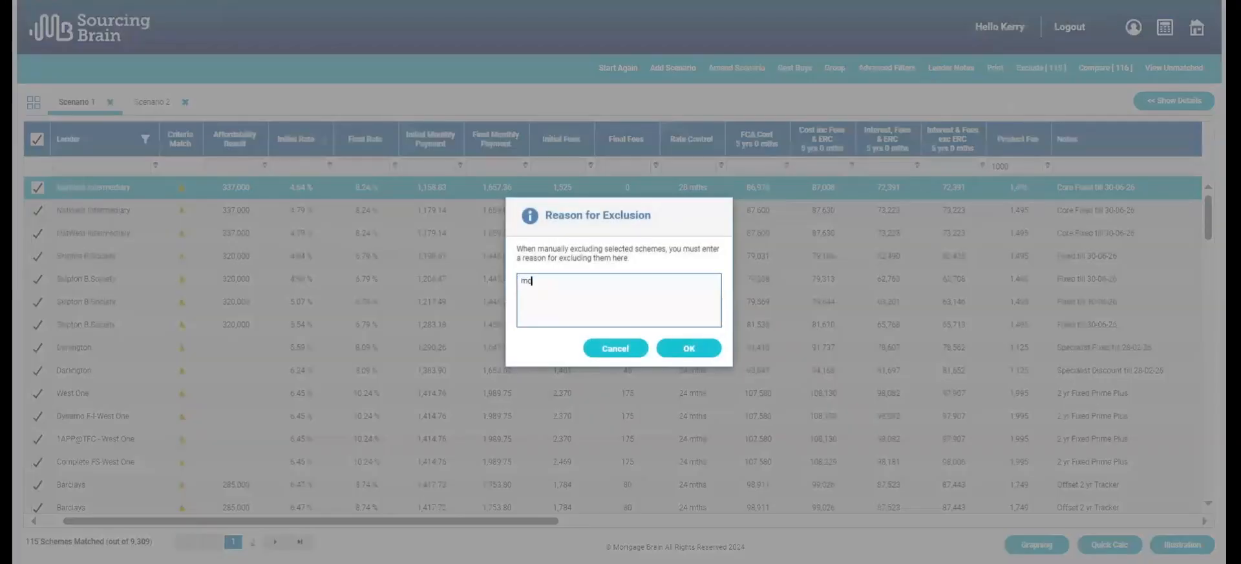
pyautogui.write('re than 1000')
pyautogui.click(703, 355)
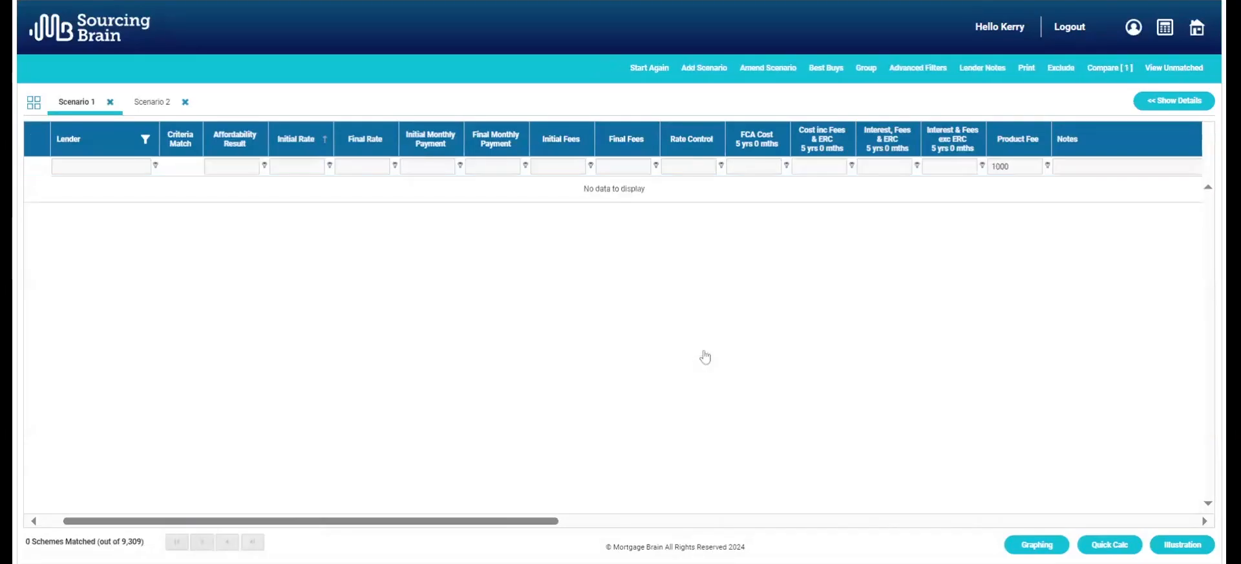
pyautogui.doubleClick(1019, 167)
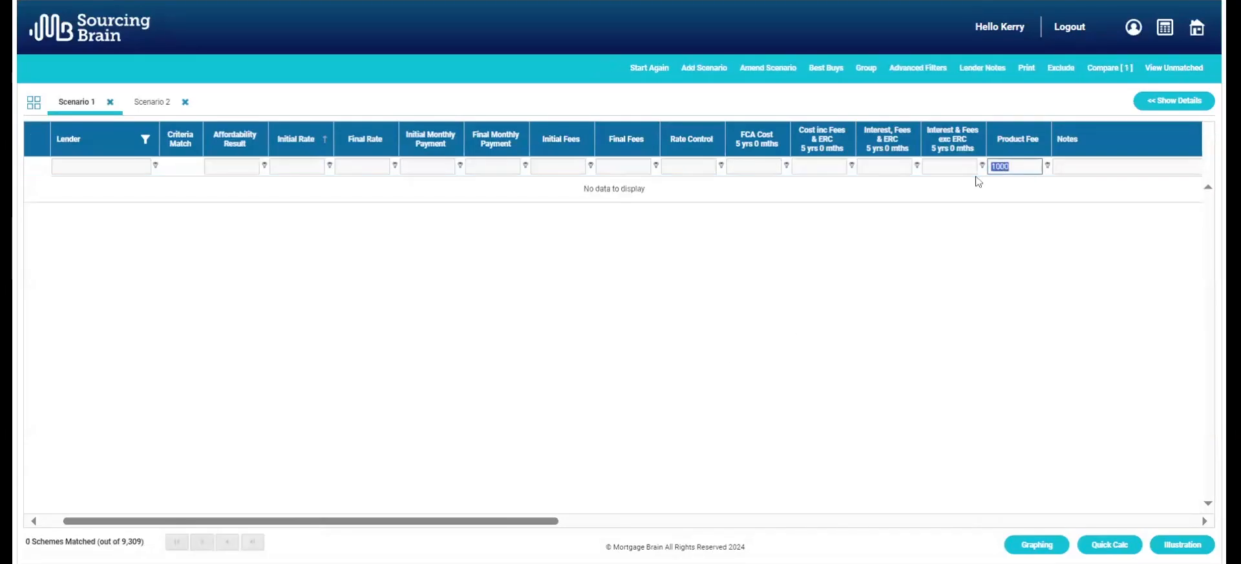
pyautogui.press('BackSpace')
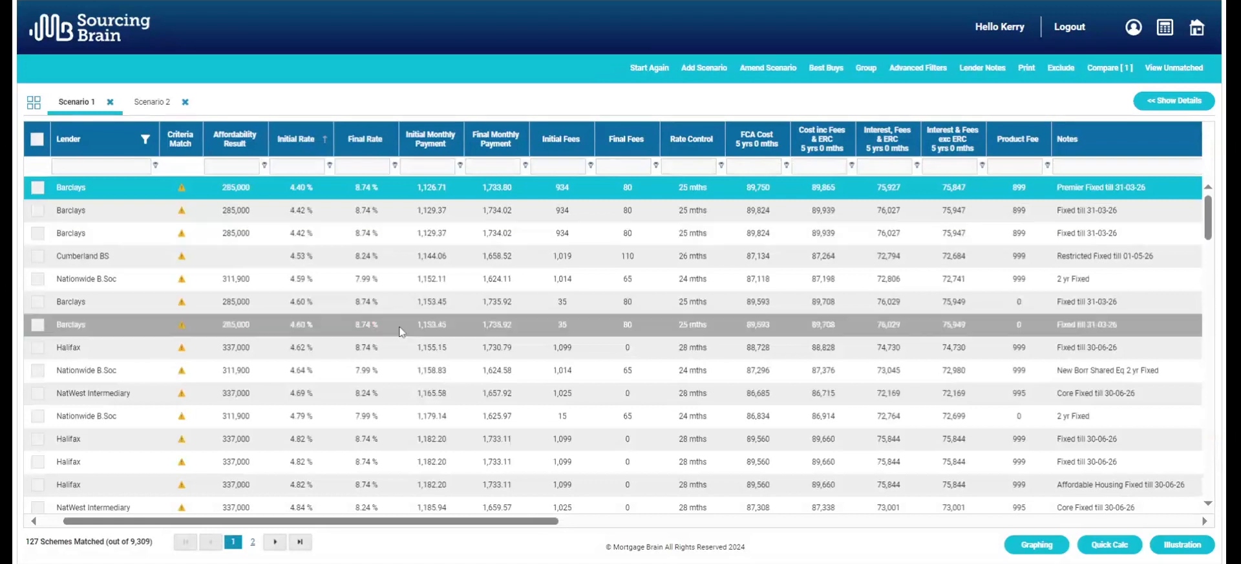
# - Look through the lender filter's list of lenders and close it
pyautogui.click(146, 141)
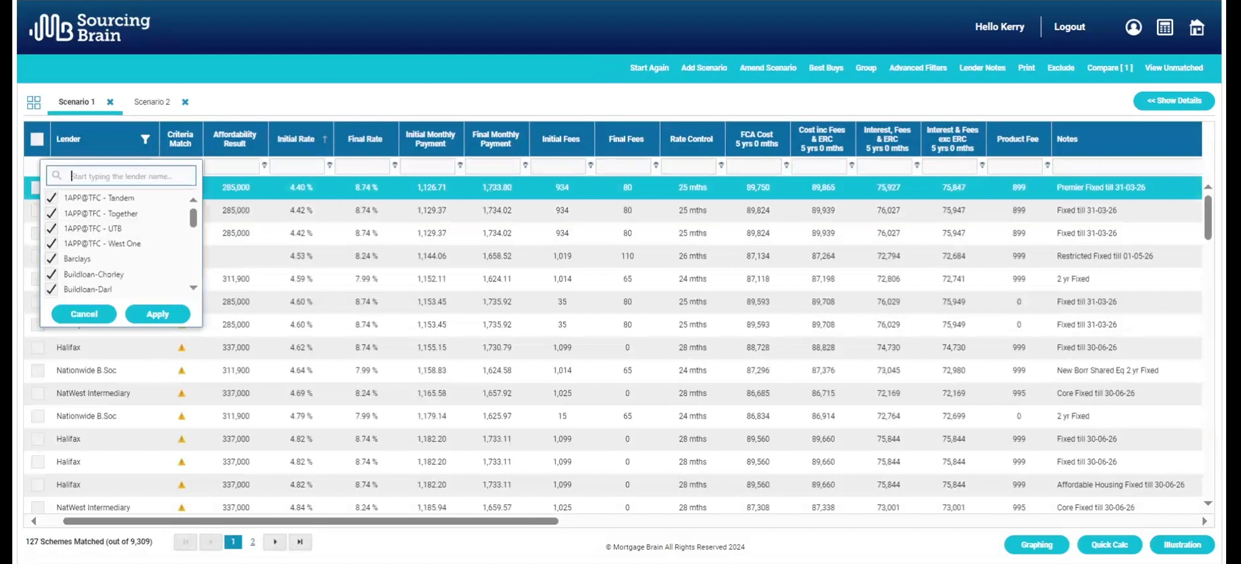
pyautogui.click(371, 99)
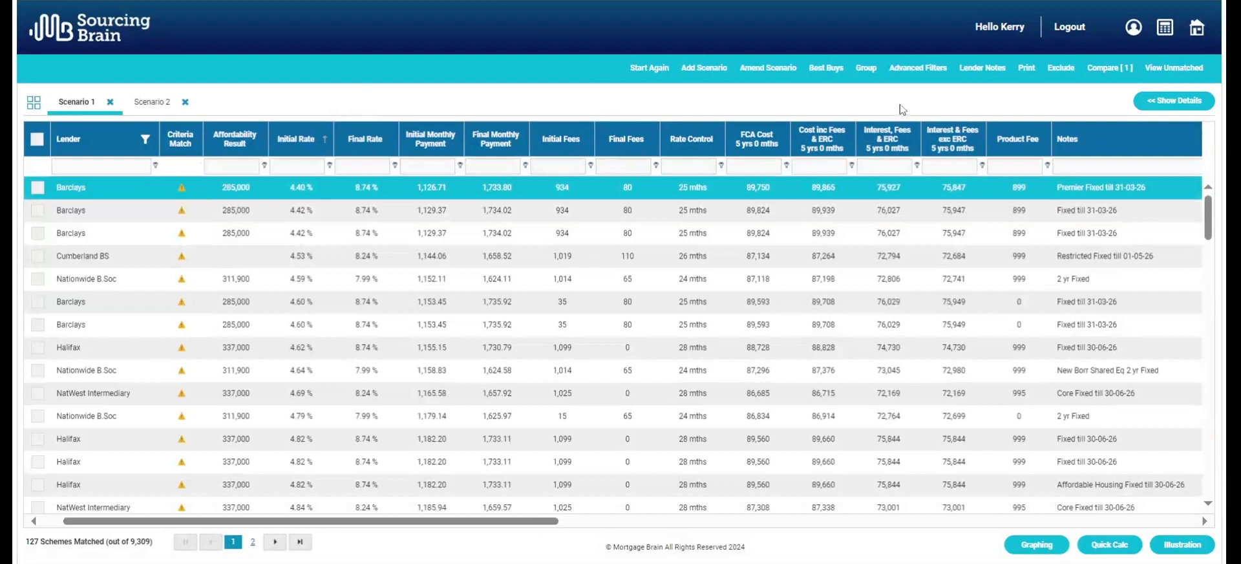
# - Review the default values and Results Column Order settings, select Final Rate among the movable columns, and cancel the settings
pyautogui.click(1124, 36)
pyautogui.moveTo(1131, 32)
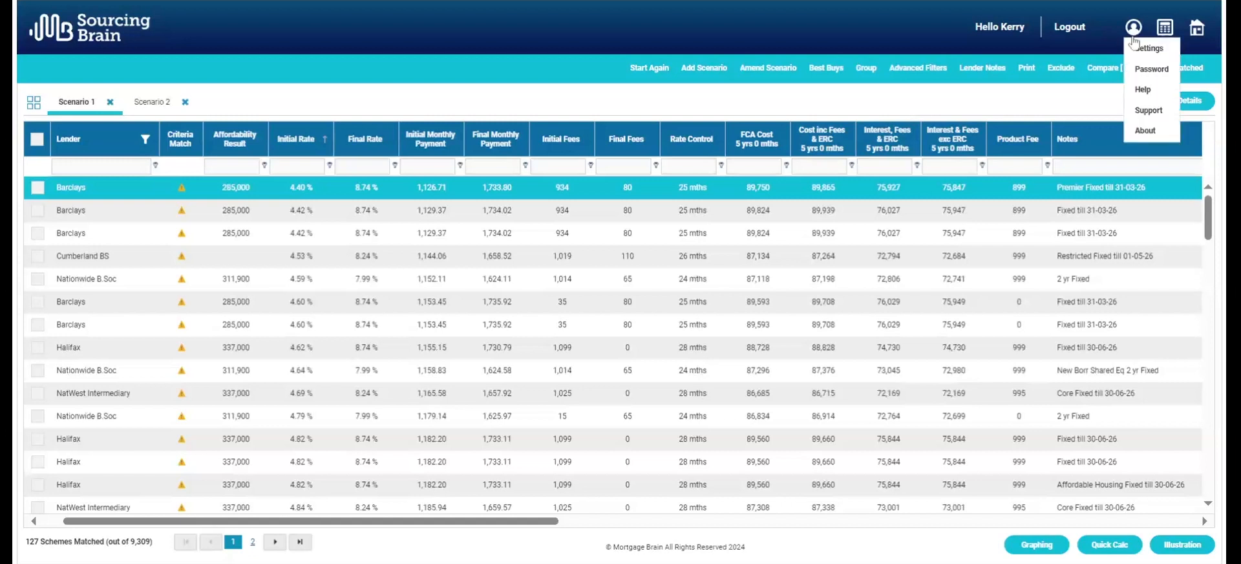
pyautogui.click(1147, 48)
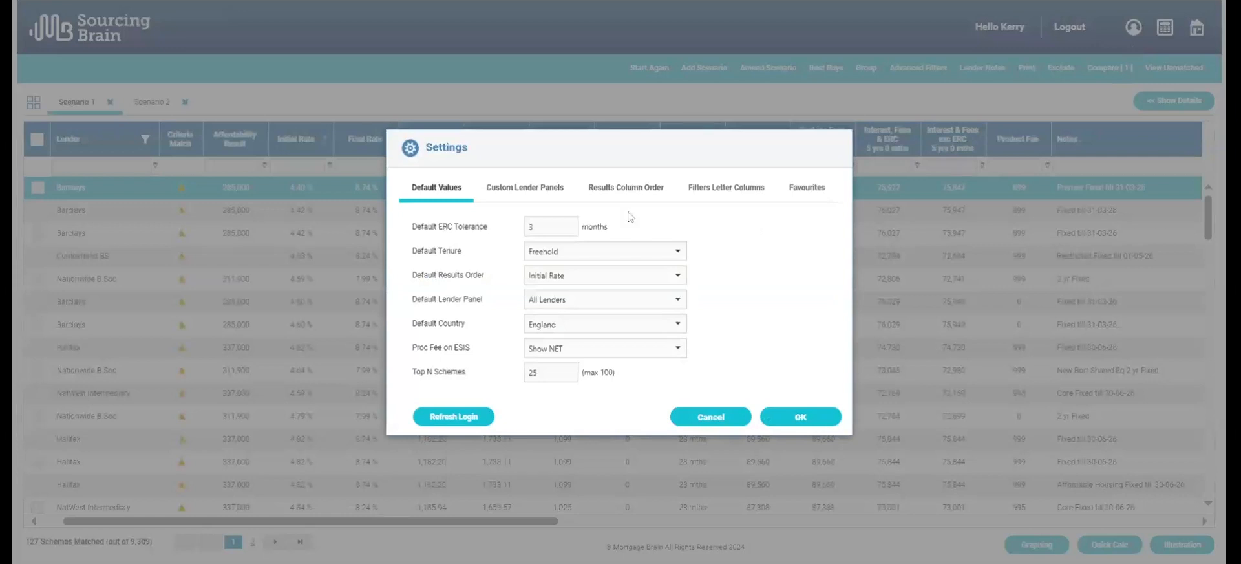
pyautogui.click(626, 189)
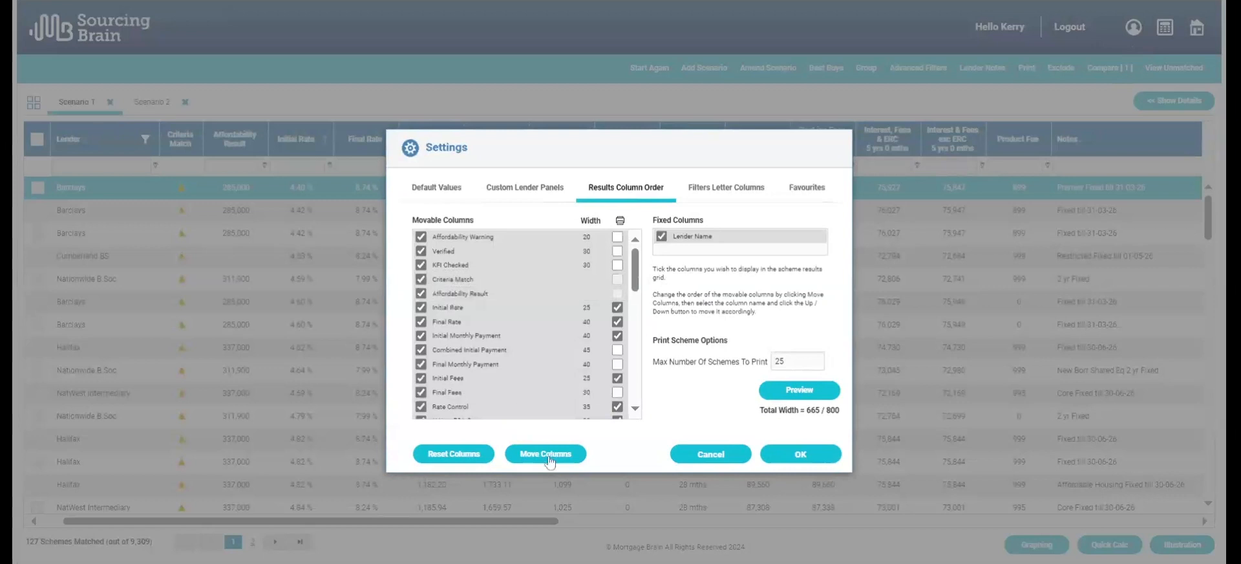
pyautogui.click(549, 456)
pyautogui.click(503, 323)
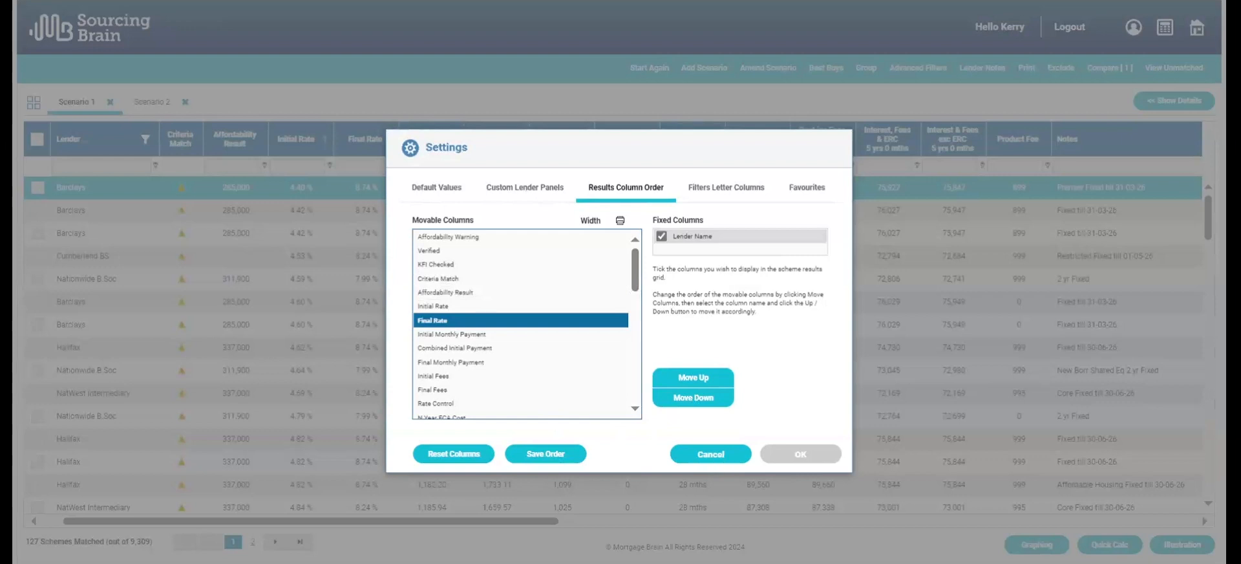
pyautogui.click(719, 454)
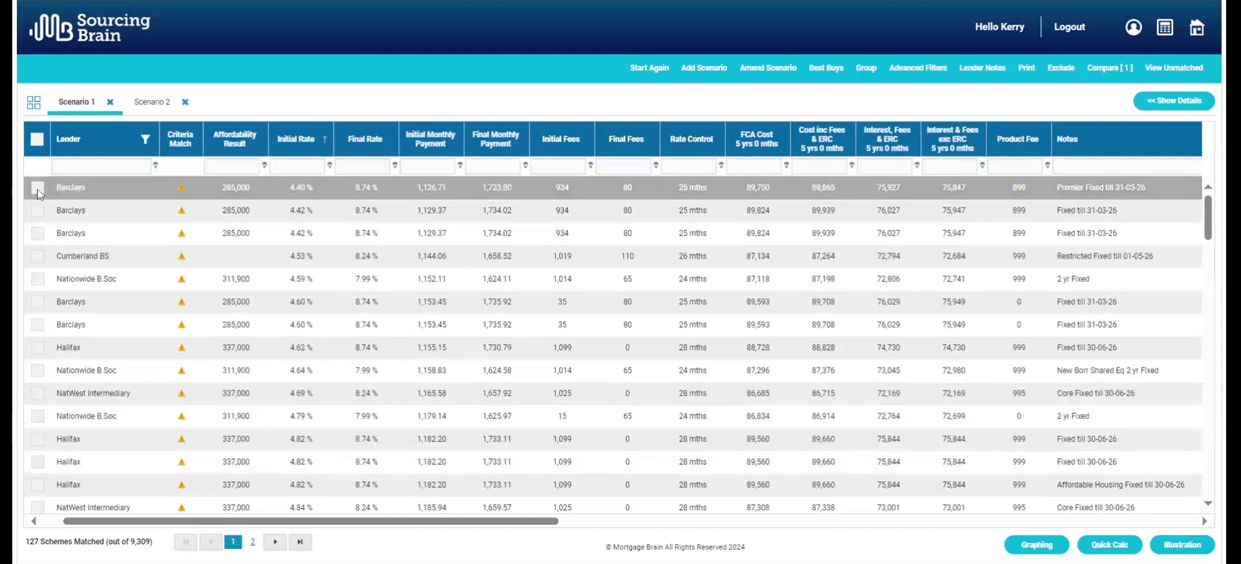
# - Start an illustration for the Barclays Premier Fixed till 31-03-26 scheme and check its fees and the Broker Fee 1 setup
pyautogui.click(590, 194)
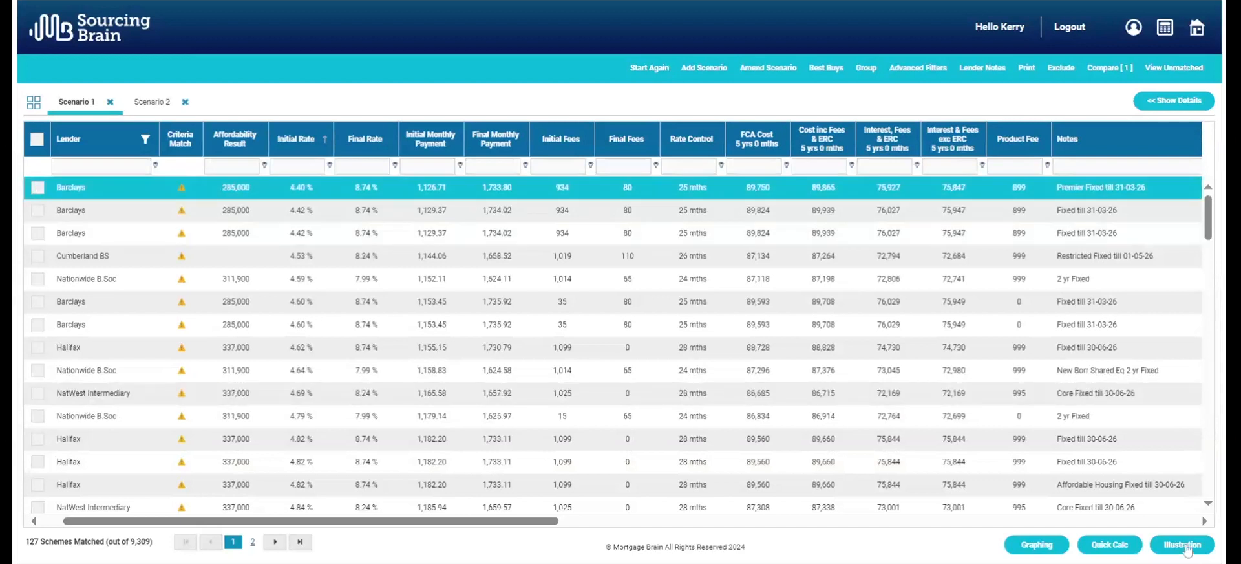
pyautogui.click(1185, 546)
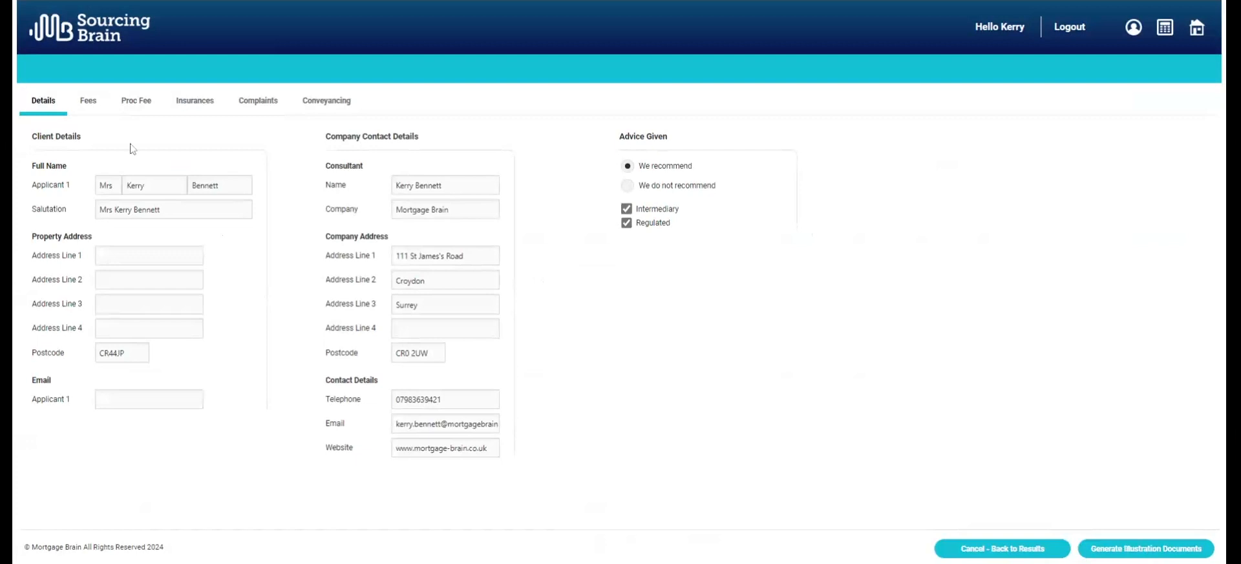
pyautogui.click(82, 108)
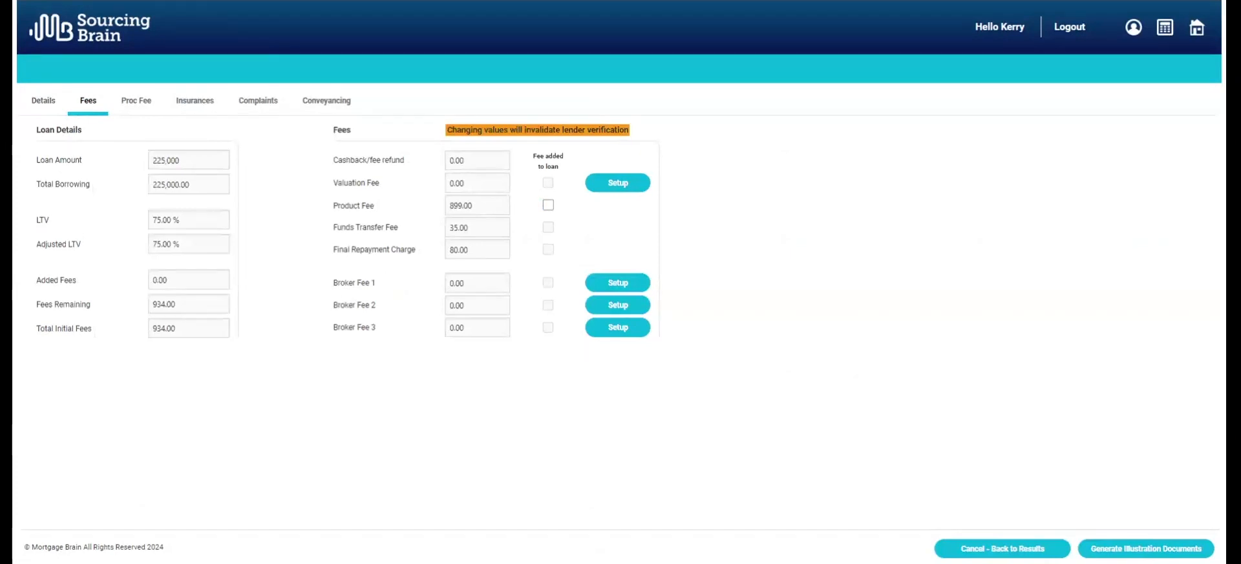
pyautogui.click(625, 285)
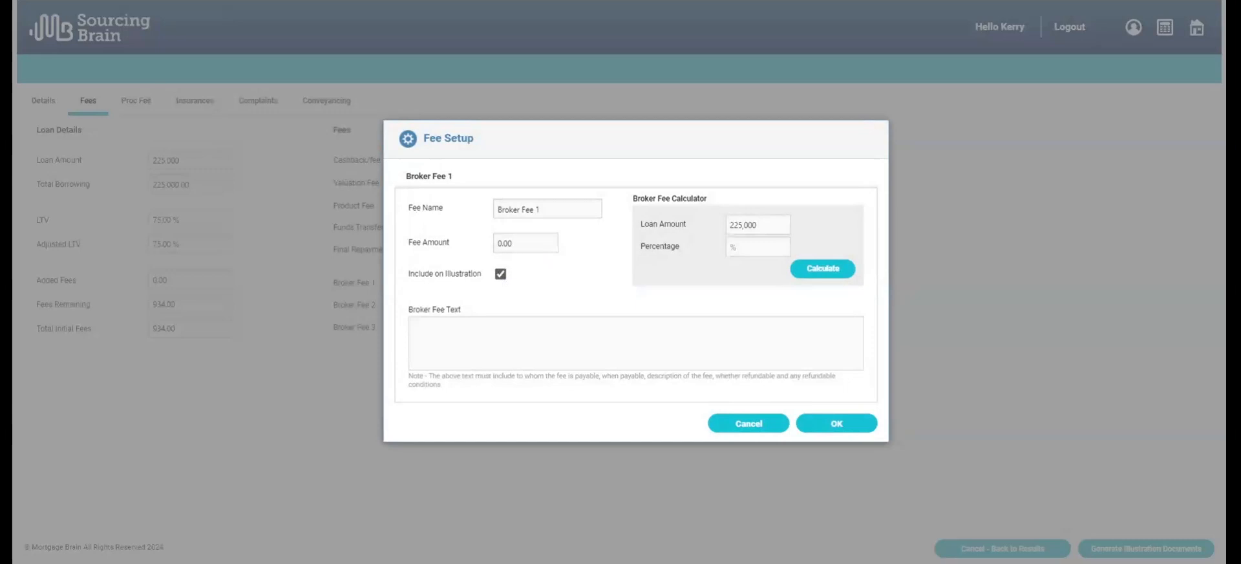
pyautogui.click(837, 423)
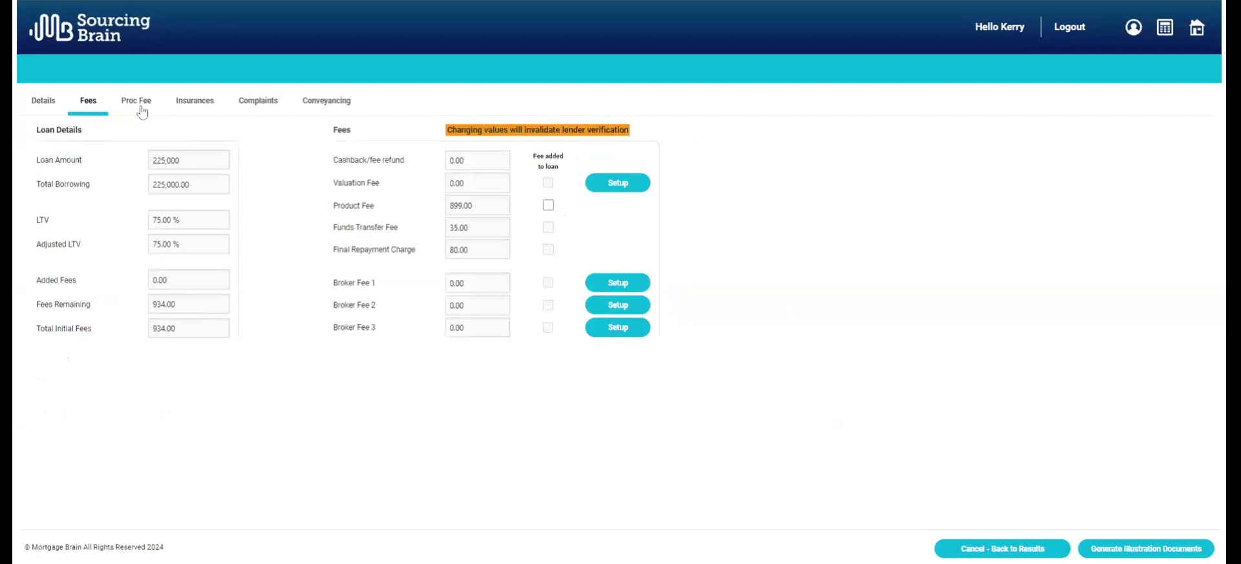
# - Select the finova Payment and Mortgage Services proc fee and generate the illustration documents
pyautogui.click(138, 111)
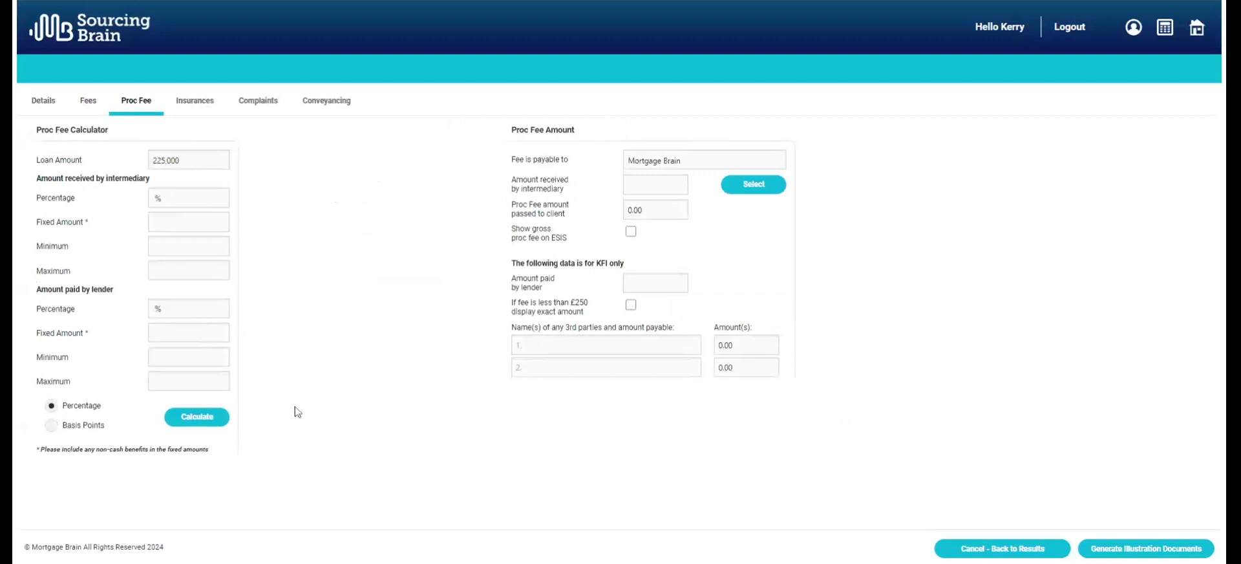
pyautogui.click(755, 186)
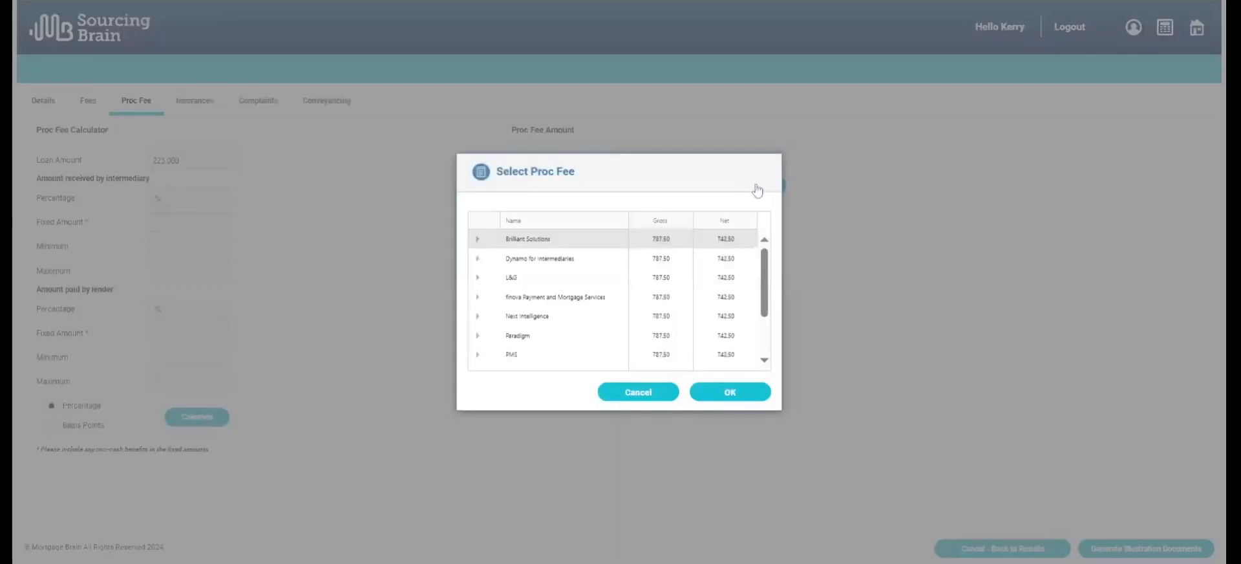
pyautogui.click(551, 298)
pyautogui.click(730, 392)
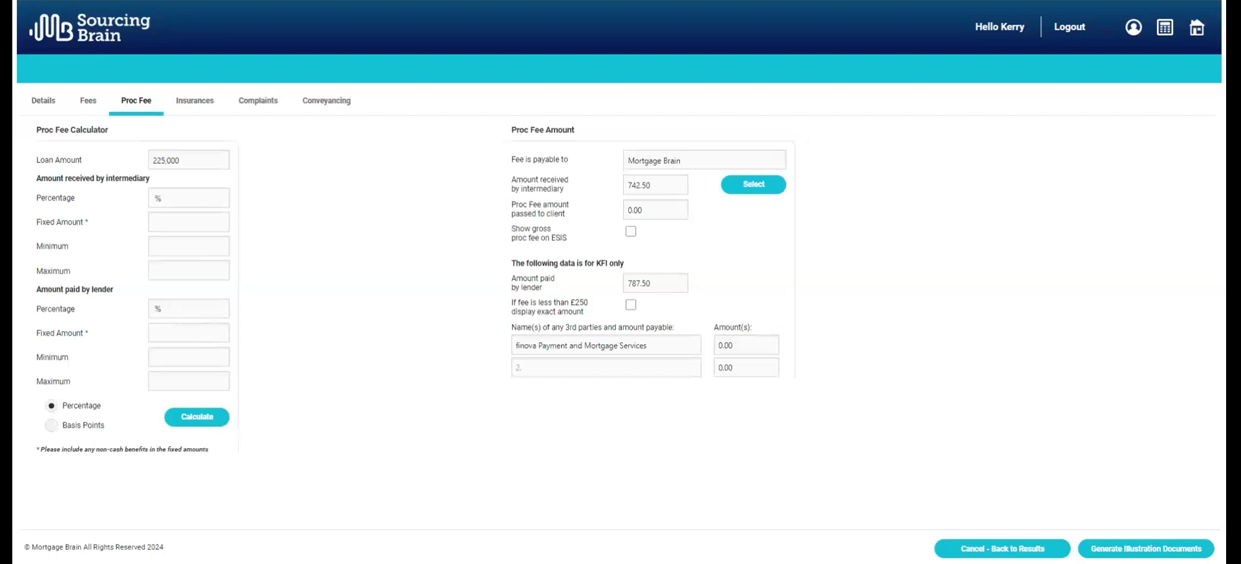
pyautogui.click(1130, 556)
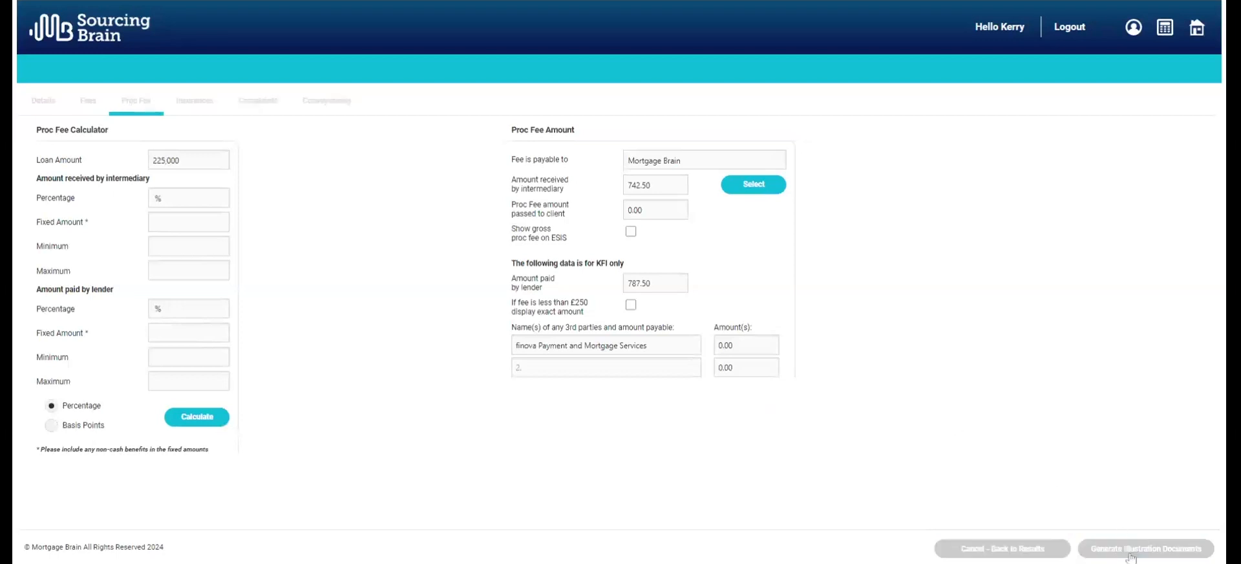
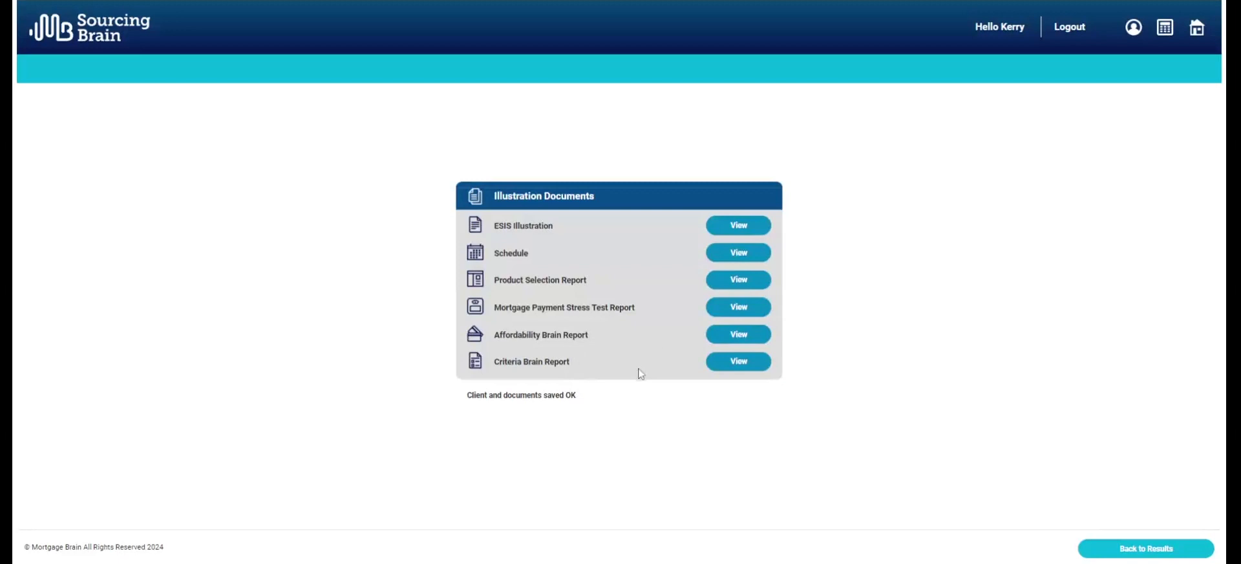
# - Return to the home page and open the saved documents in the most recently updated client's record
pyautogui.click(98, 40)
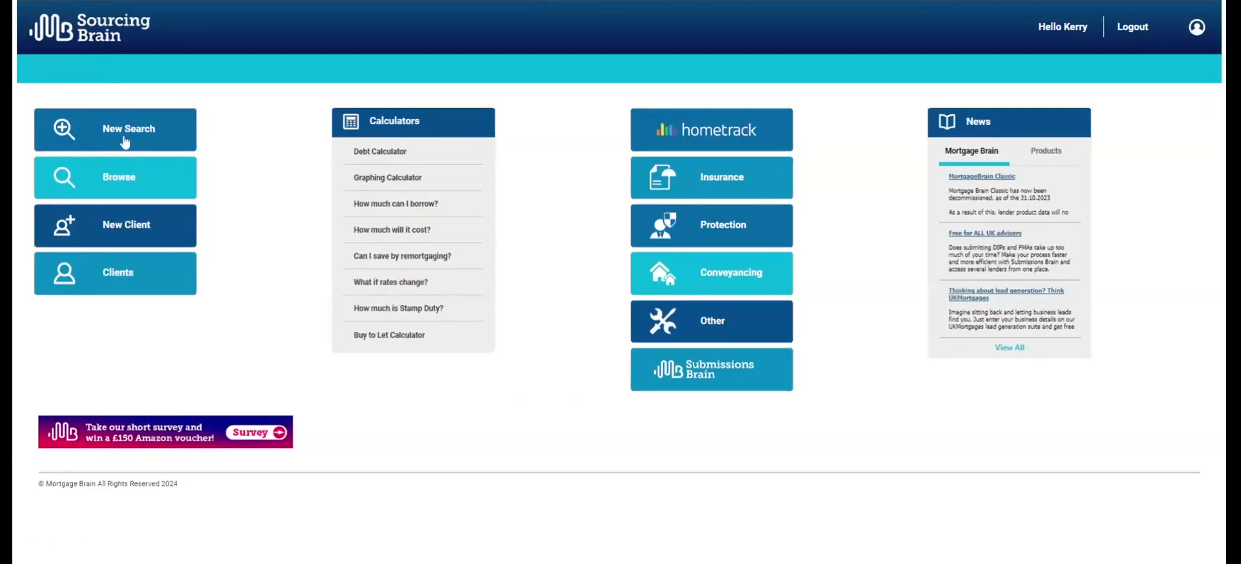
pyautogui.click(119, 275)
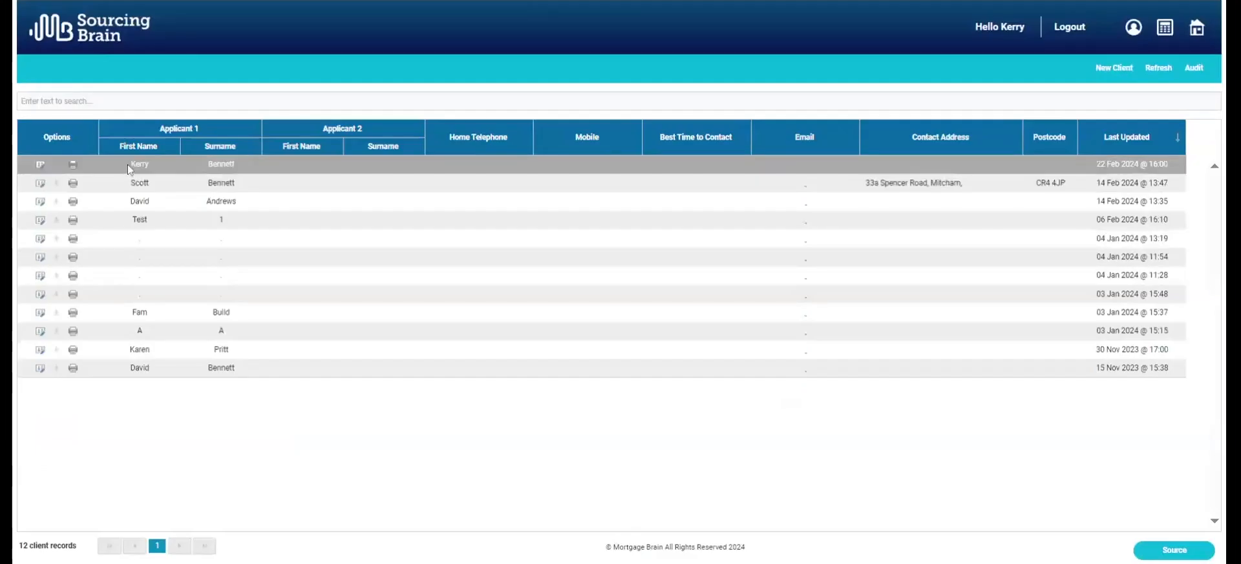
pyautogui.click(40, 166)
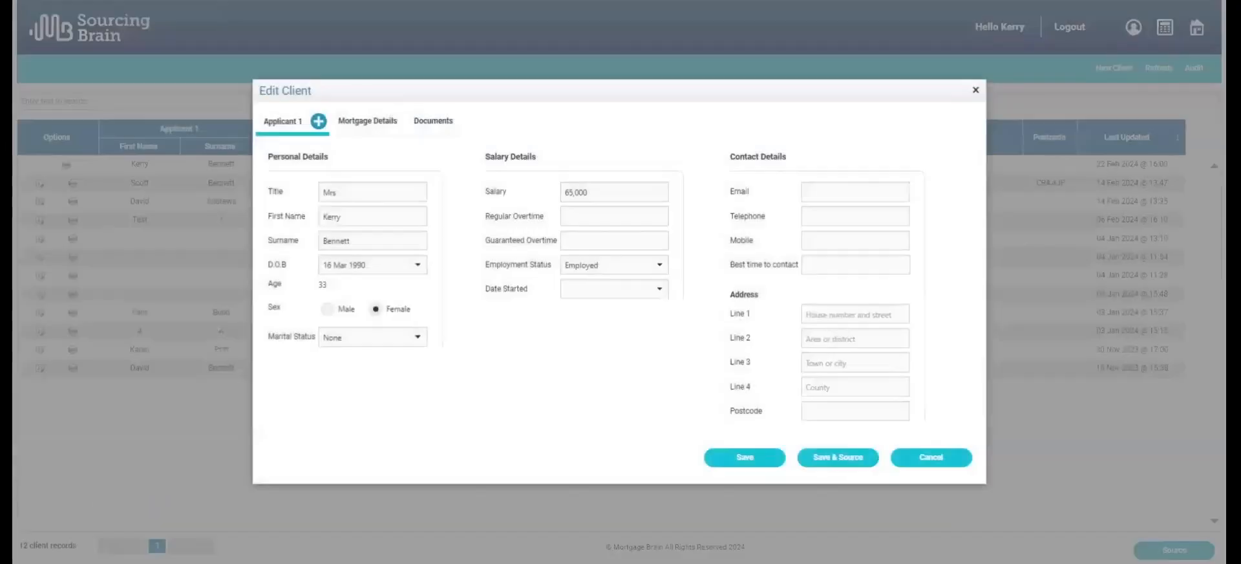
pyautogui.click(446, 125)
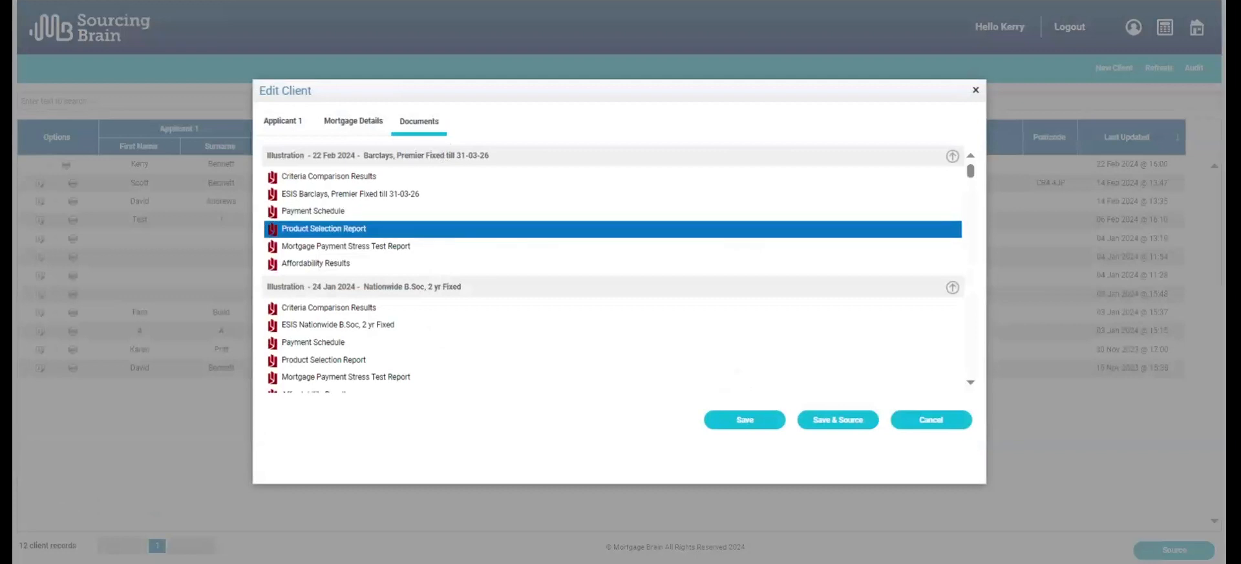
# - Examine the exclusion criteria and applied filters in the Product Selection Report of the 22 Feb 2024 Barclays illustration
pyautogui.click(323, 229)
pyautogui.scroll(-11, 654, 210)
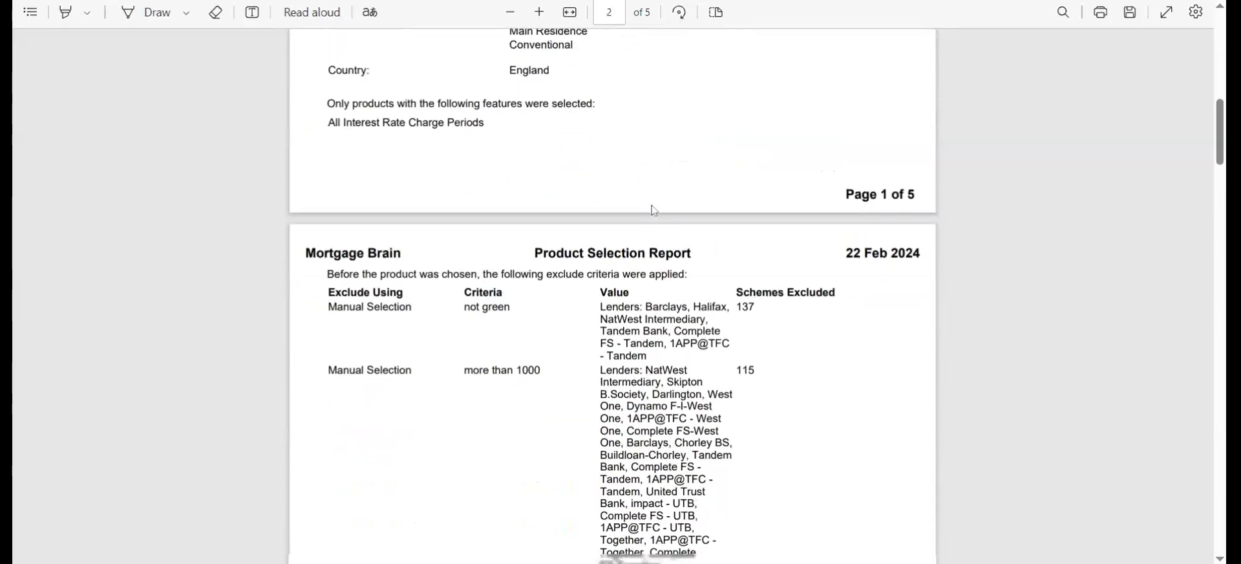
pyautogui.scroll(-2, 654, 210)
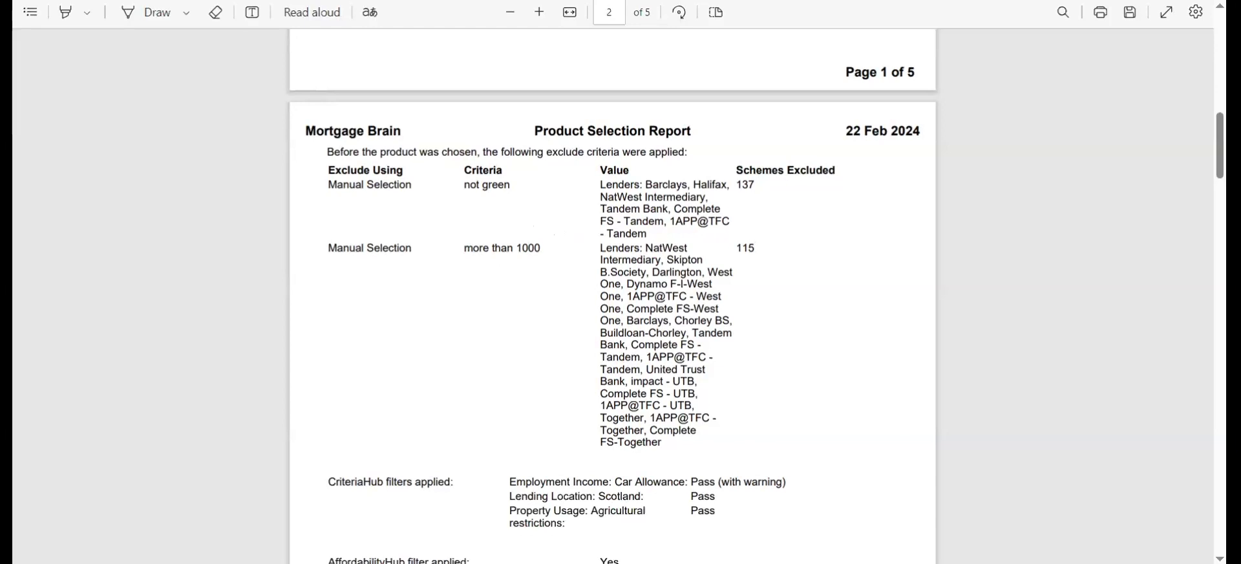
pyautogui.scroll(-3, 754, 266)
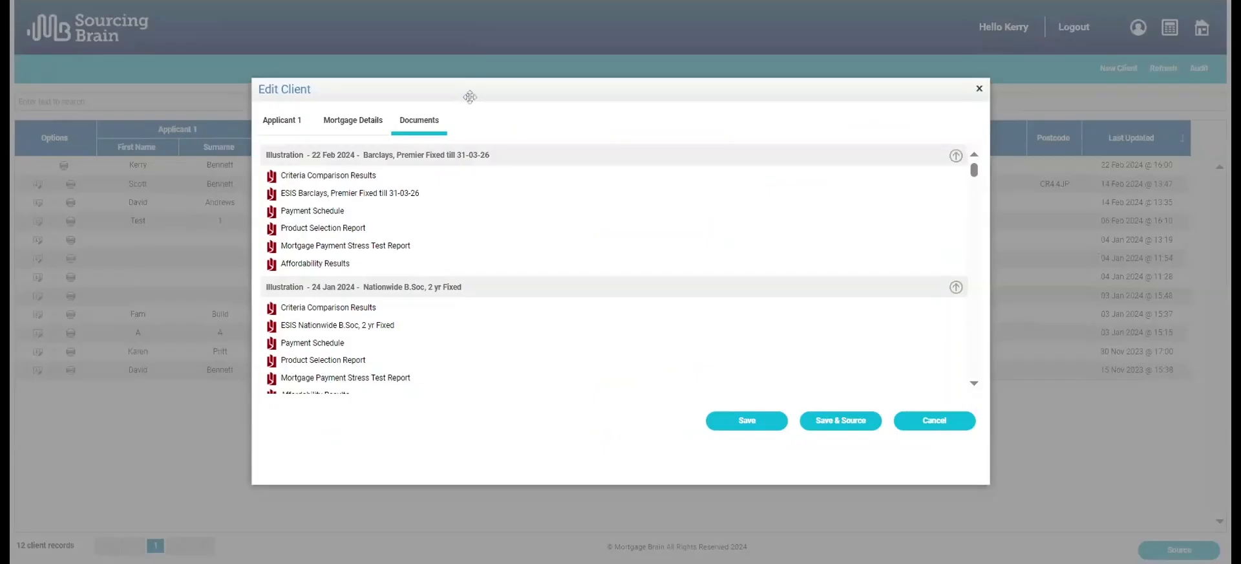
# - Review the lender table in the Affordability Results and the yearly figures in the Payment Schedule of the Barclays illustration
pyautogui.click(391, 264)
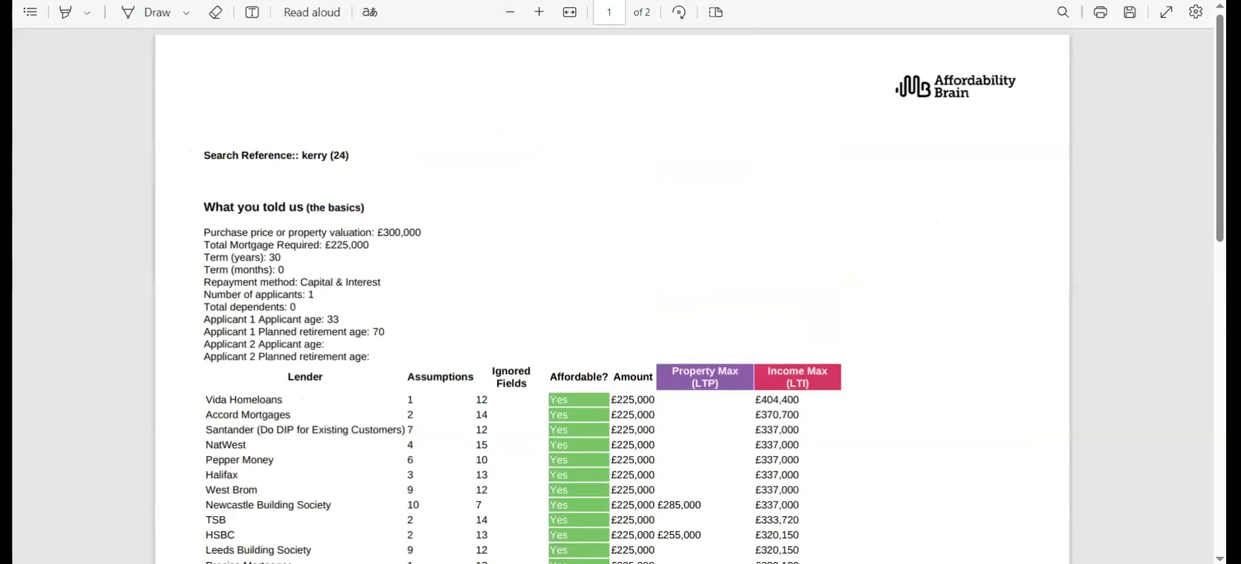
pyautogui.scroll(-3, 612, 296)
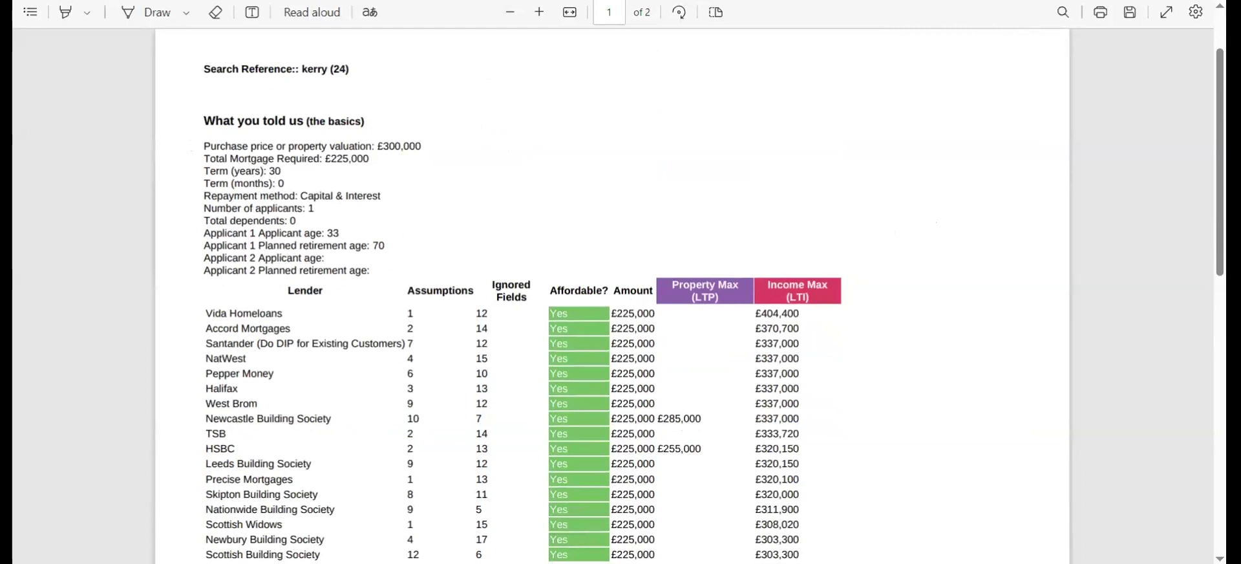
pyautogui.scroll(-6, 630, 301)
pyautogui.scroll(-6, 632, 301)
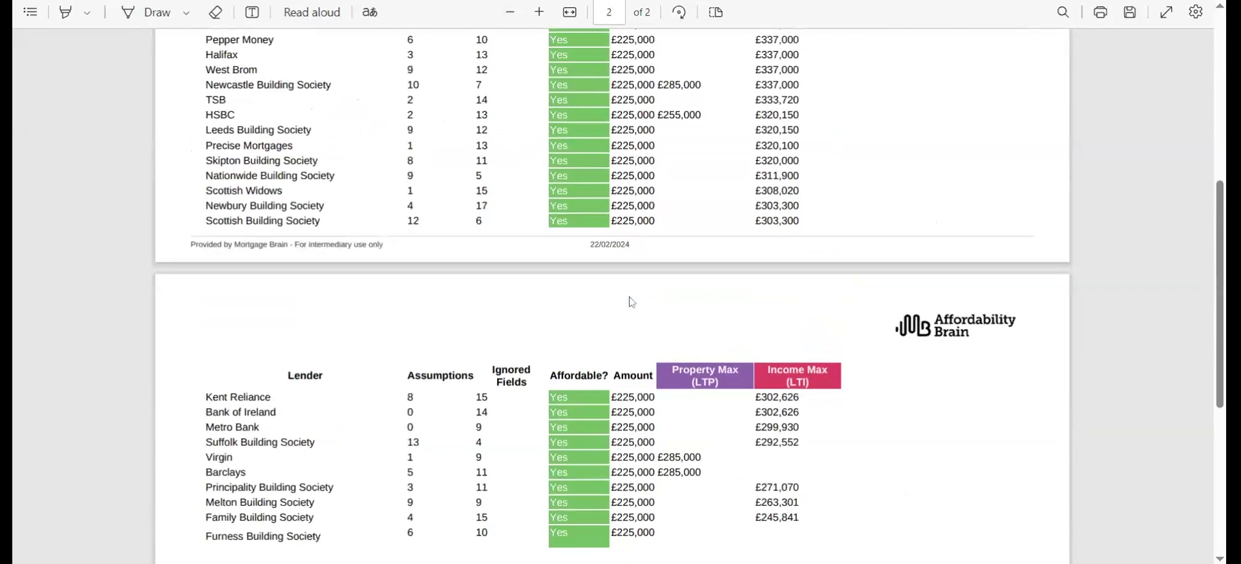
pyautogui.scroll(-3, 632, 301)
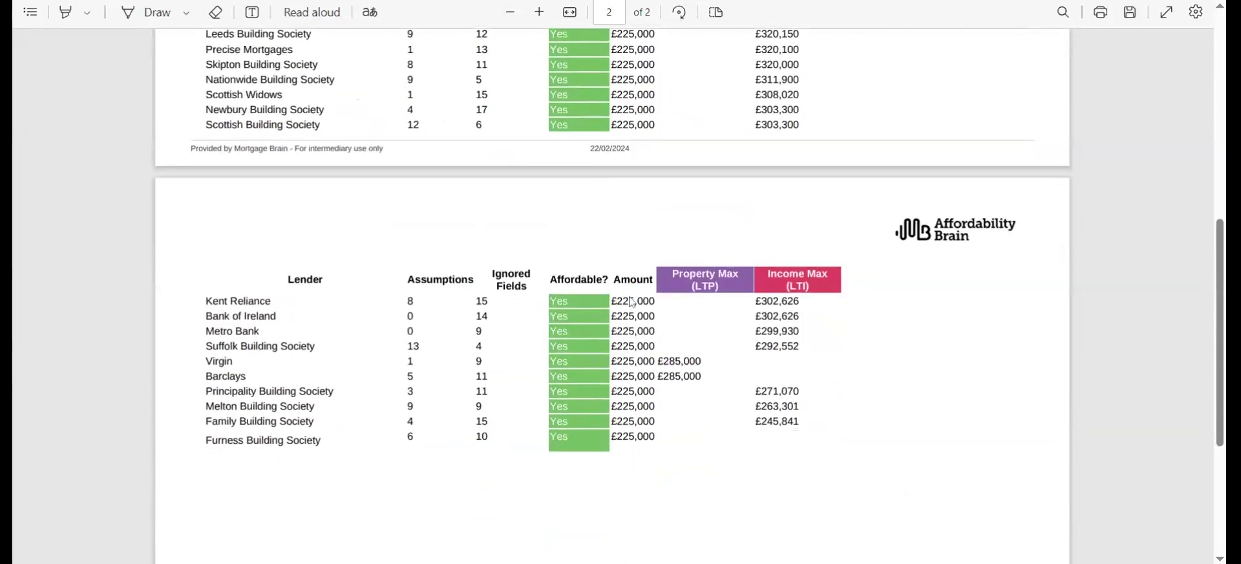
pyautogui.scroll(5, 632, 300)
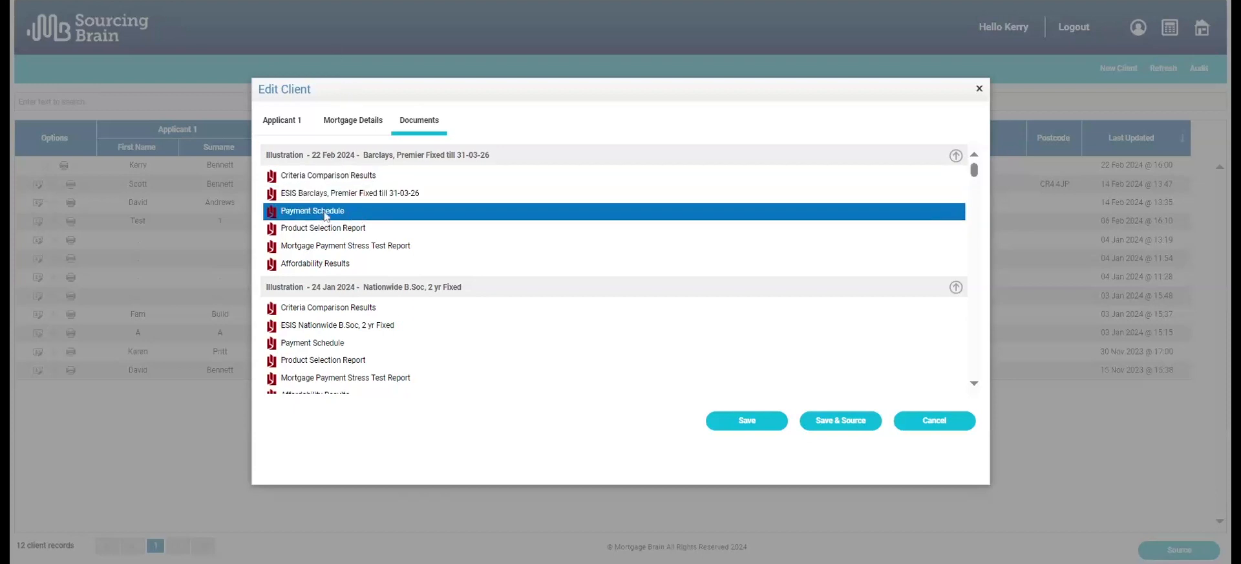
pyautogui.click(477, 1)
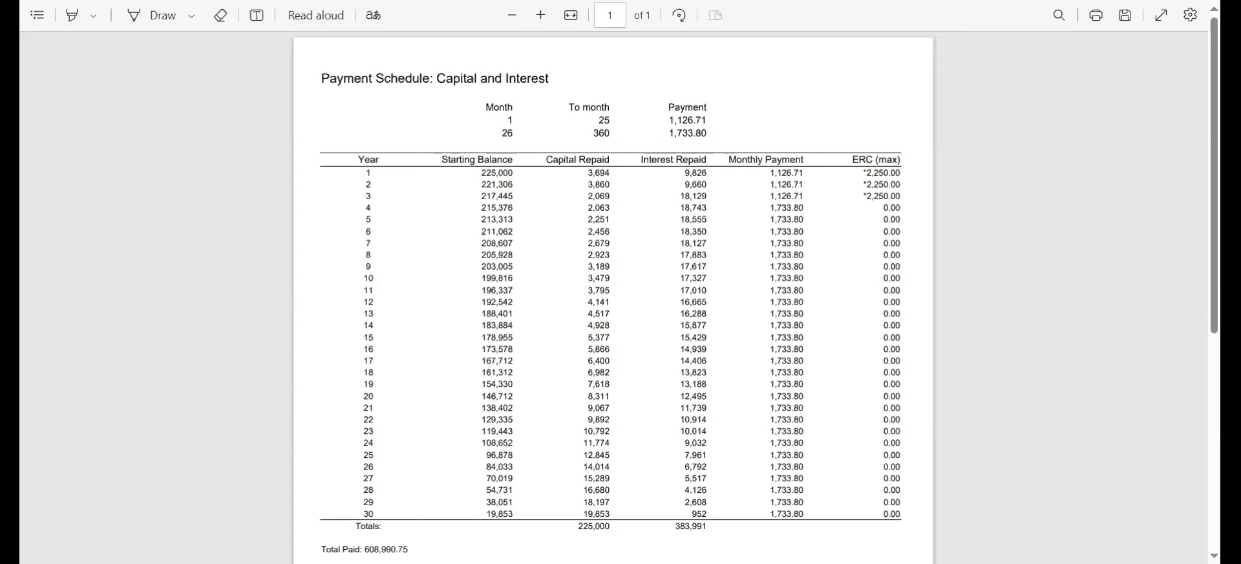
pyautogui.click(808, 5)
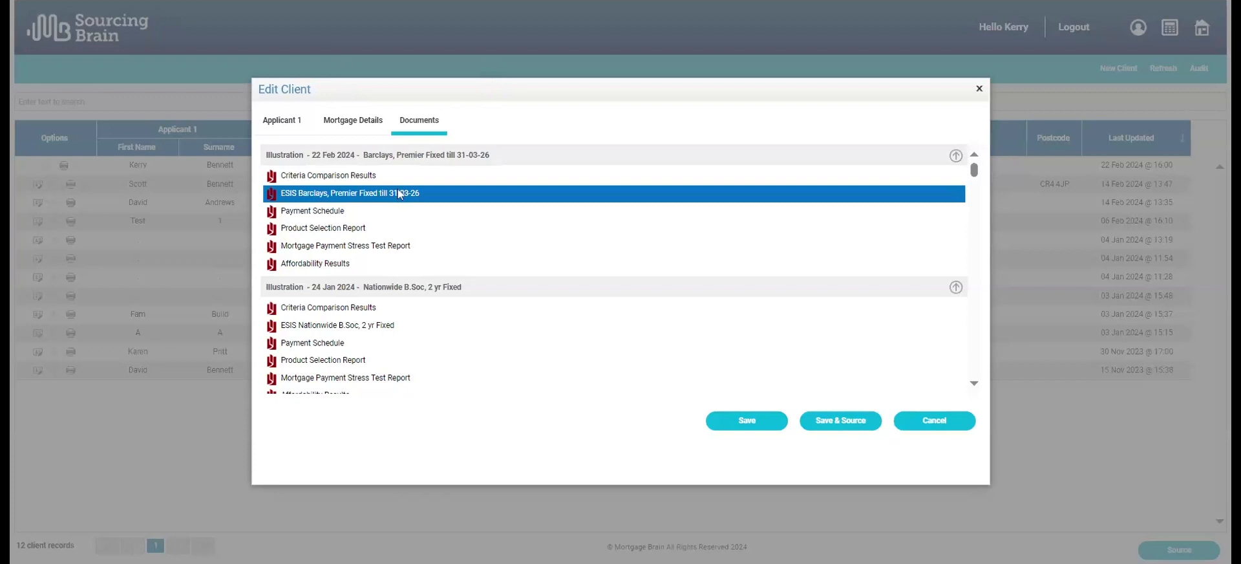
# - Read through the ESIS for Barclays, Premier Fixed till 31-03-26, from the lender details to the supervisor section
pyautogui.click(400, 194)
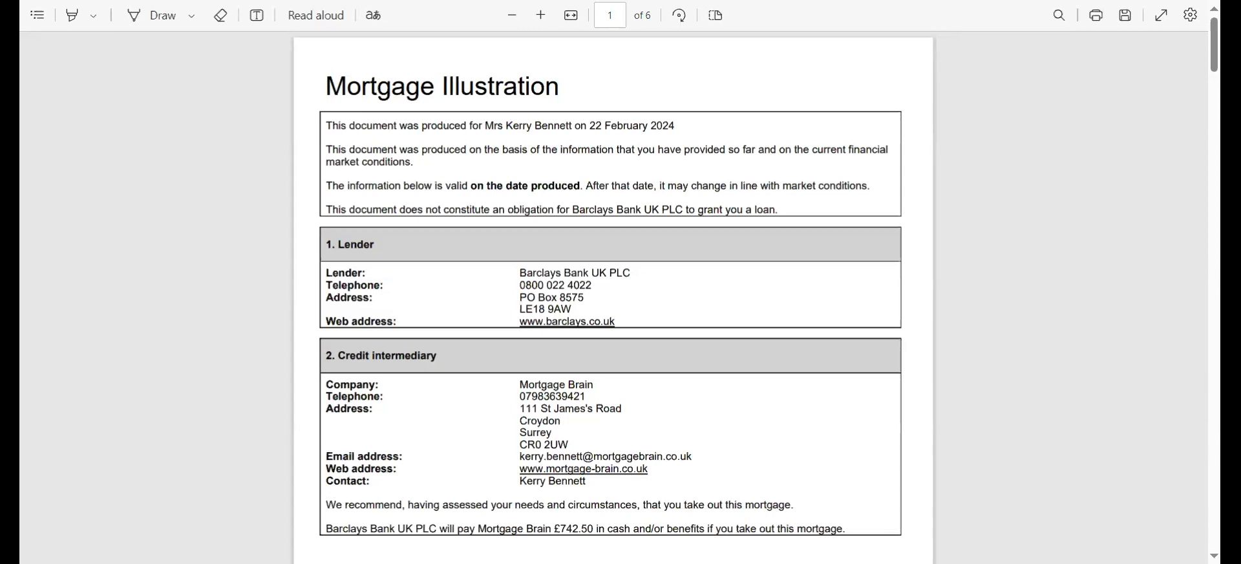
pyautogui.scroll(-4, 695, 378)
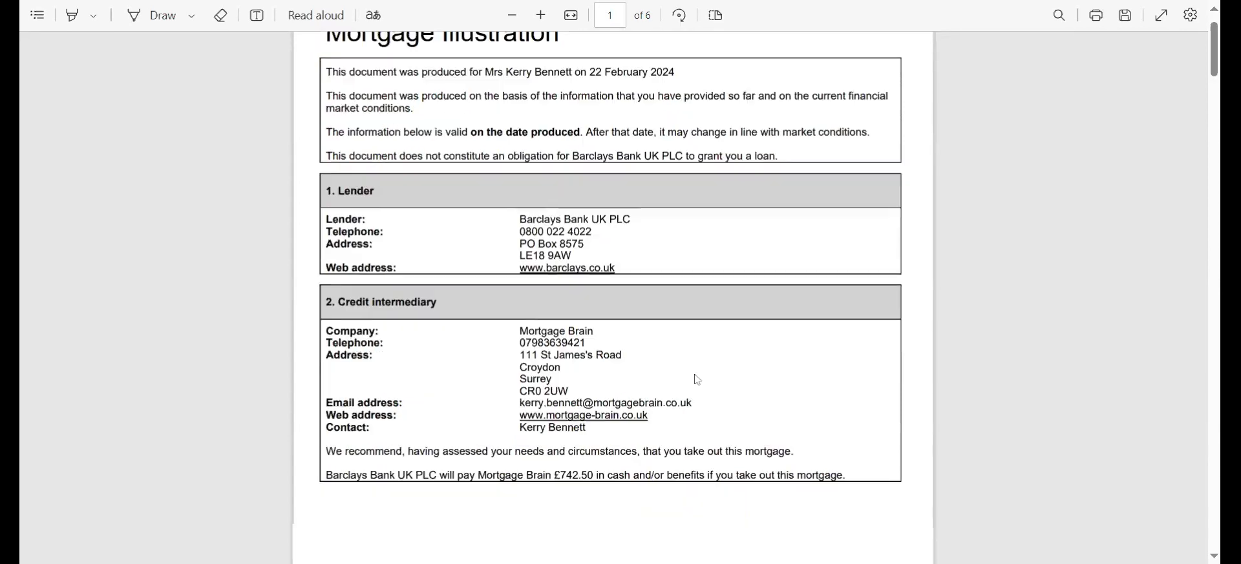
pyautogui.scroll(-5, 699, 380)
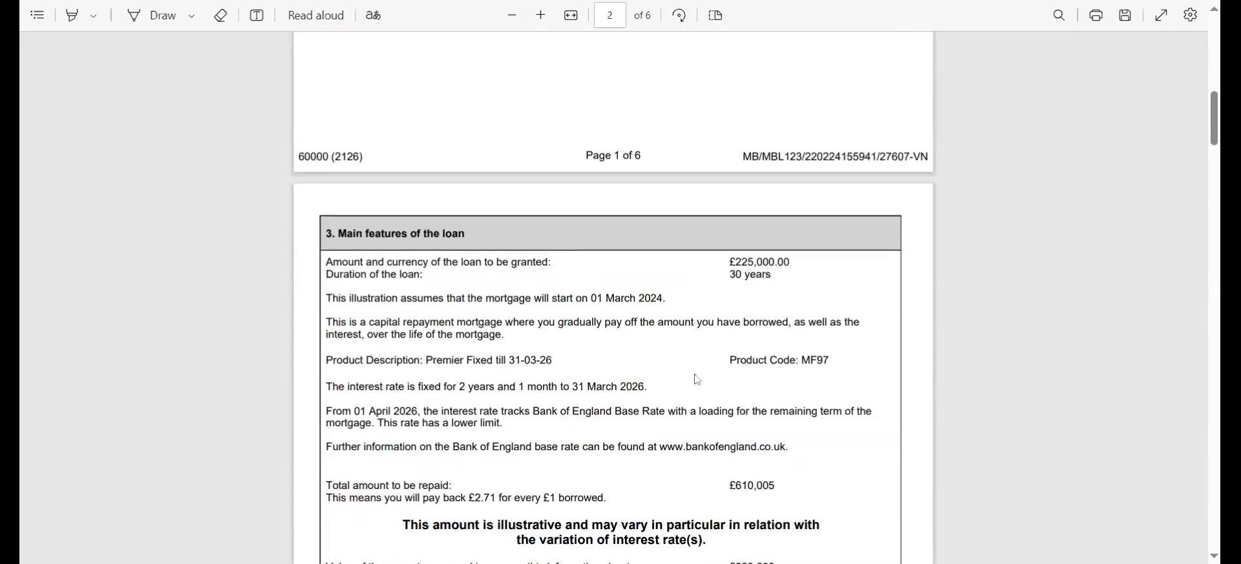
pyautogui.scroll(-3, 698, 380)
pyautogui.scroll(-5, 698, 379)
pyautogui.scroll(-8, 699, 380)
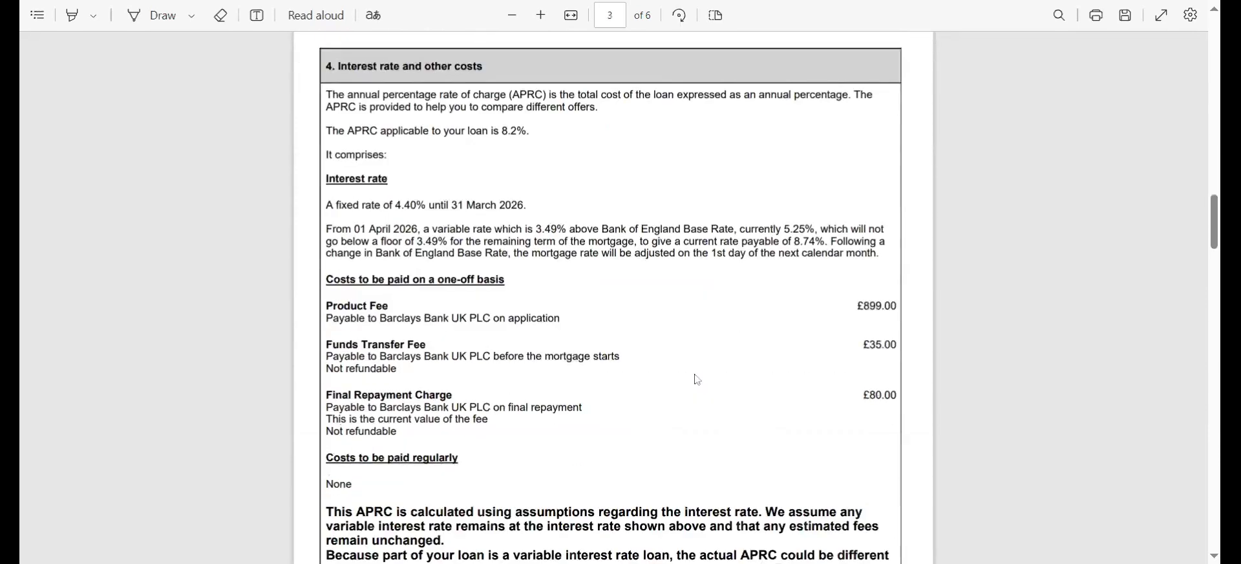
pyautogui.scroll(-10, 698, 380)
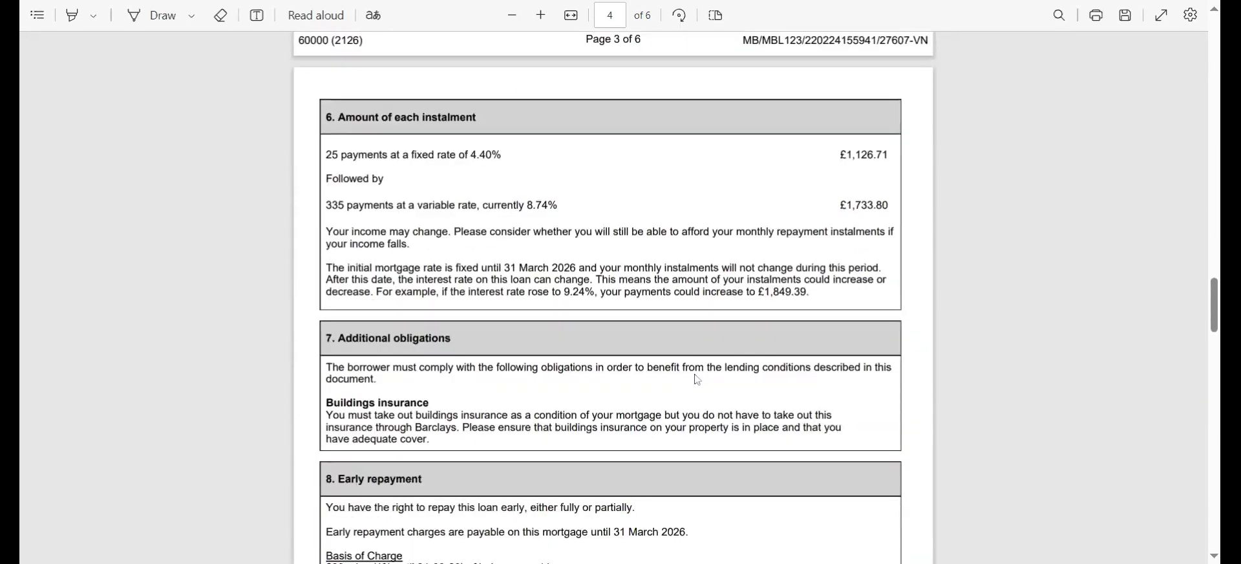
pyautogui.scroll(-10, 698, 379)
pyautogui.scroll(-10, 698, 379)
pyautogui.scroll(-10, 698, 379)
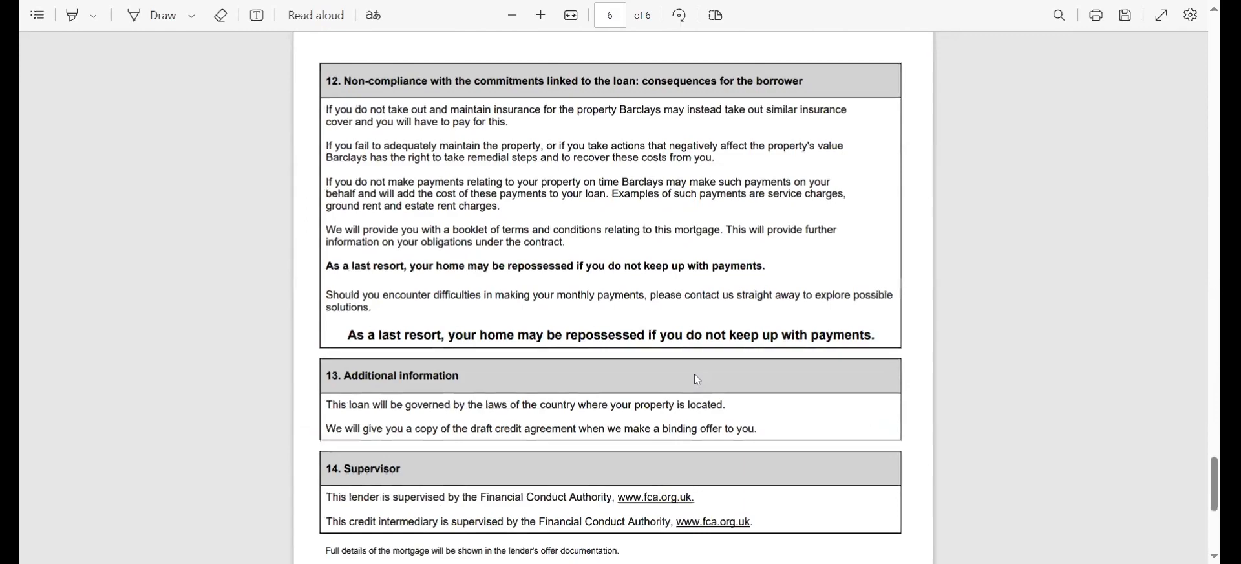
pyautogui.scroll(-6, 694, 375)
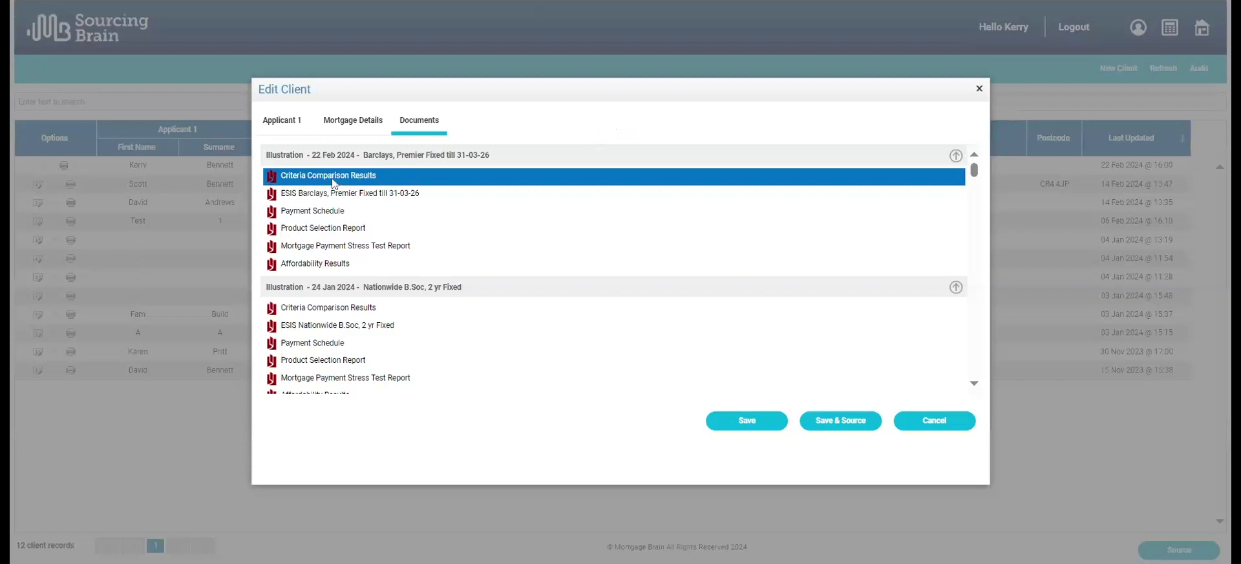
# - Examine the Criteria Comparison Results report, covering each lender's pass or fail results and policy wording
pyautogui.click(334, 182)
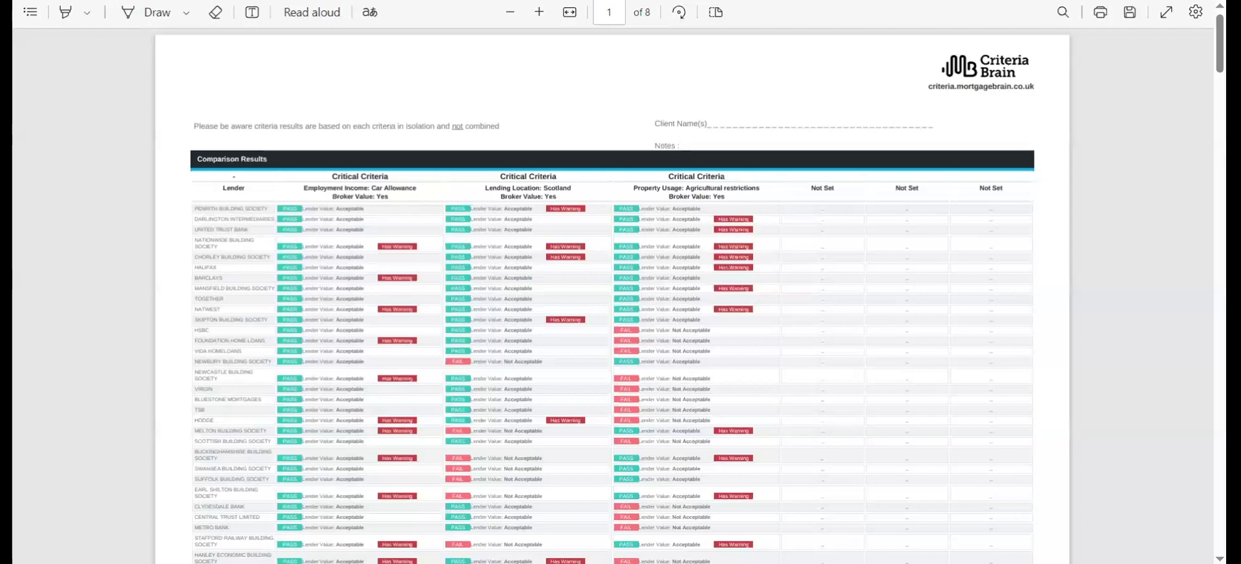
pyautogui.scroll(-10, 612, 295)
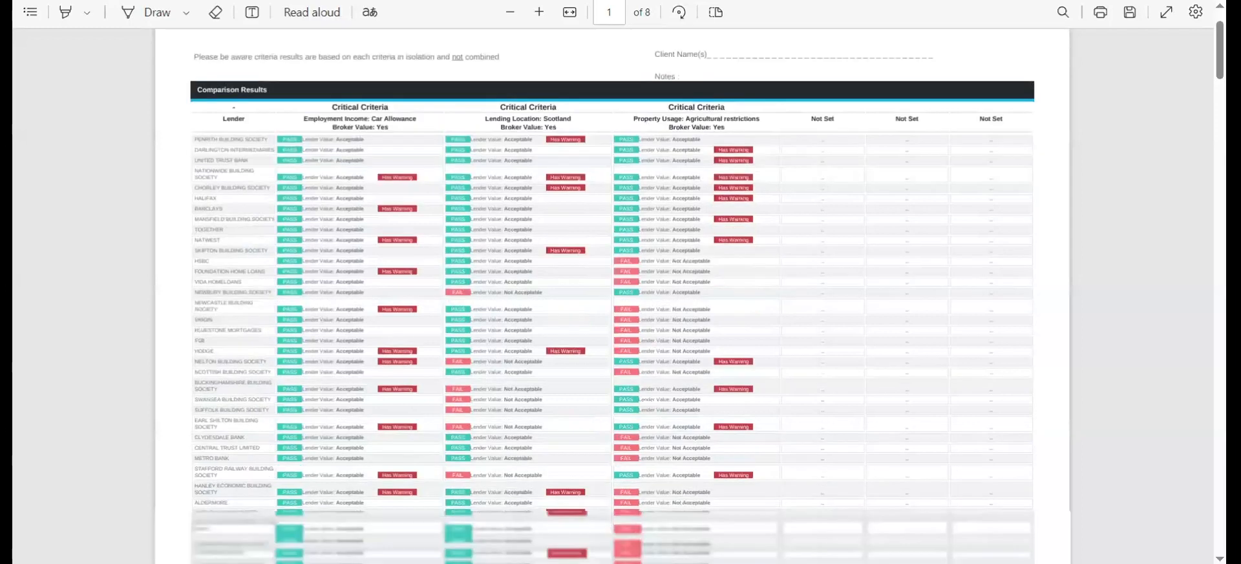
pyautogui.scroll(-10, 611, 295)
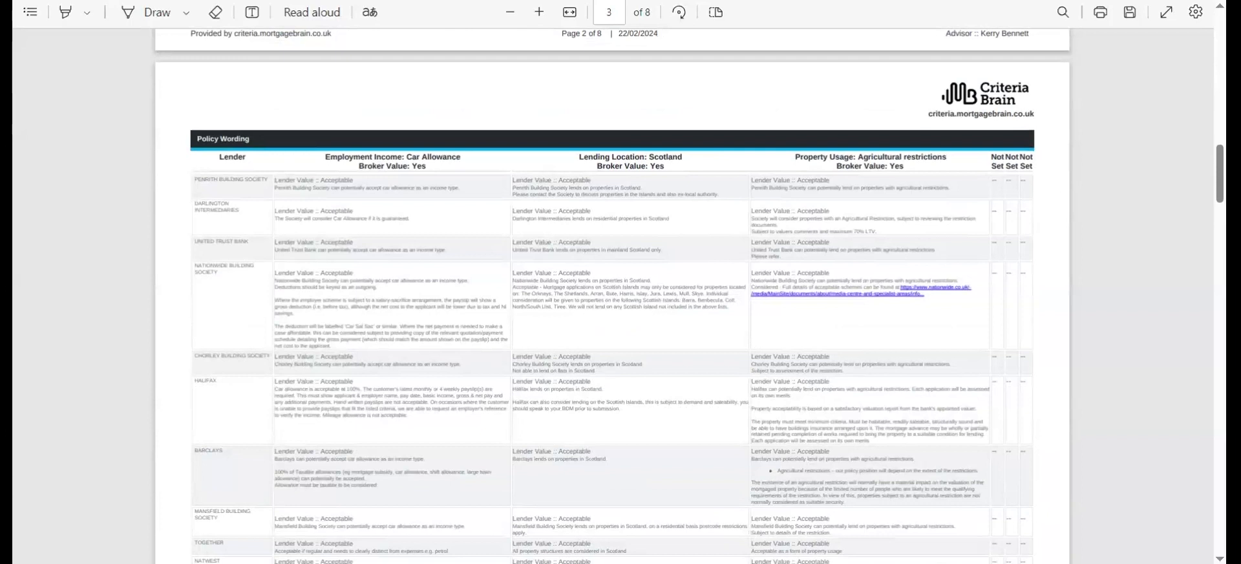
pyautogui.scroll(-10, 612, 295)
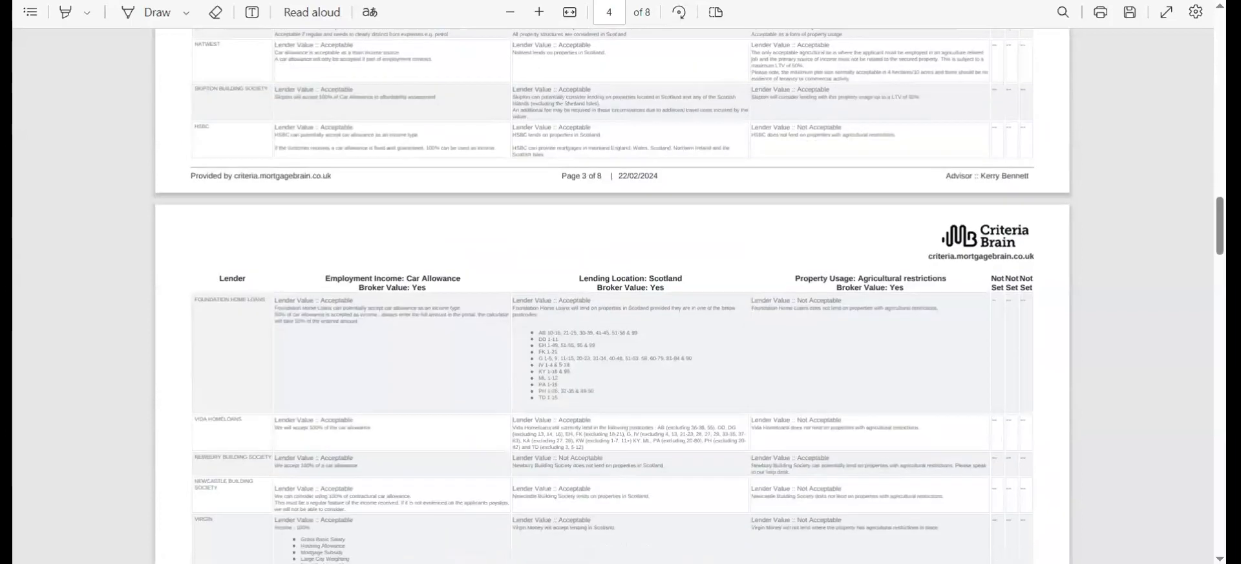
pyautogui.scroll(-6, 611, 296)
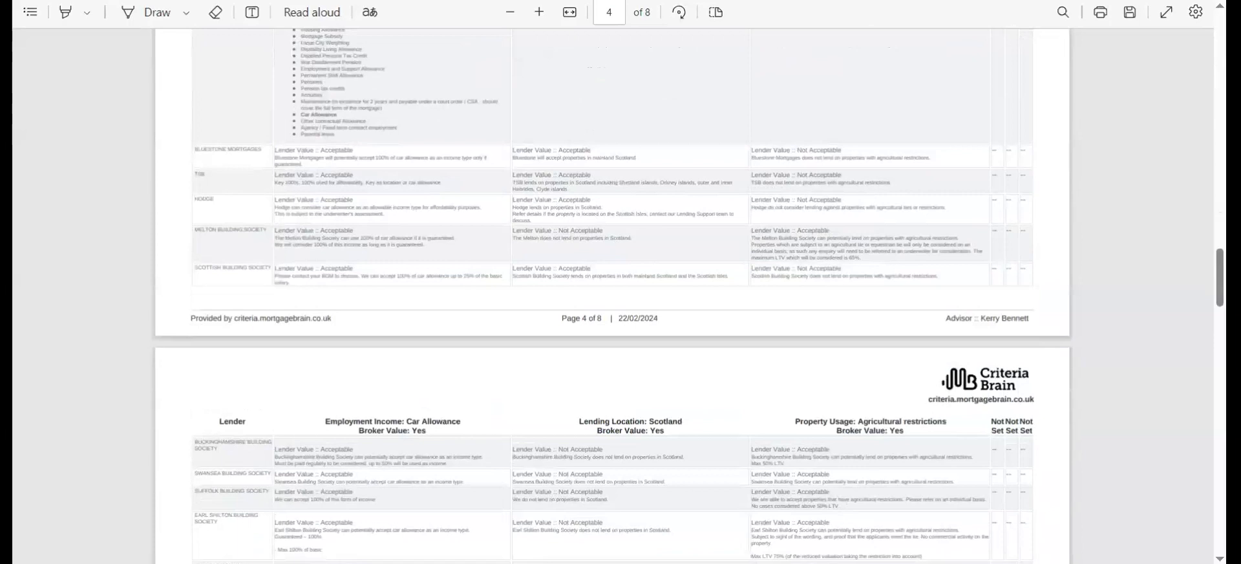